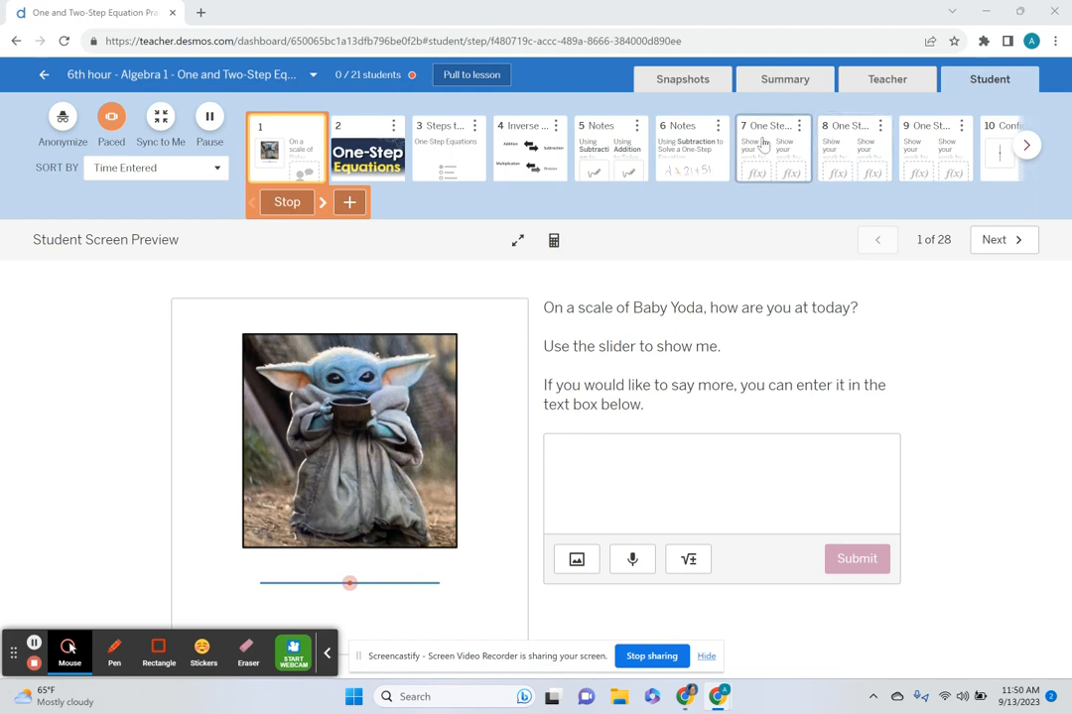
Open screen 7, One Step Equations, in the student preview and show it in fullscreen.
{"action": "left_click", "coordinate": [767, 151]}
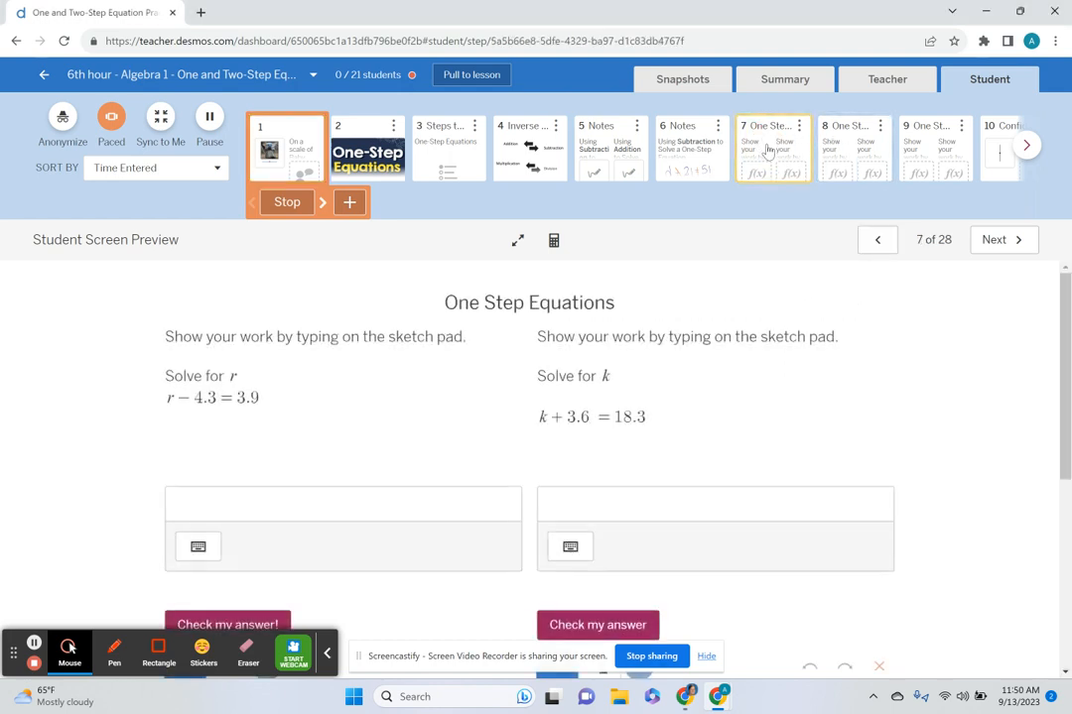
{"action": "left_click", "coordinate": [685, 151]}
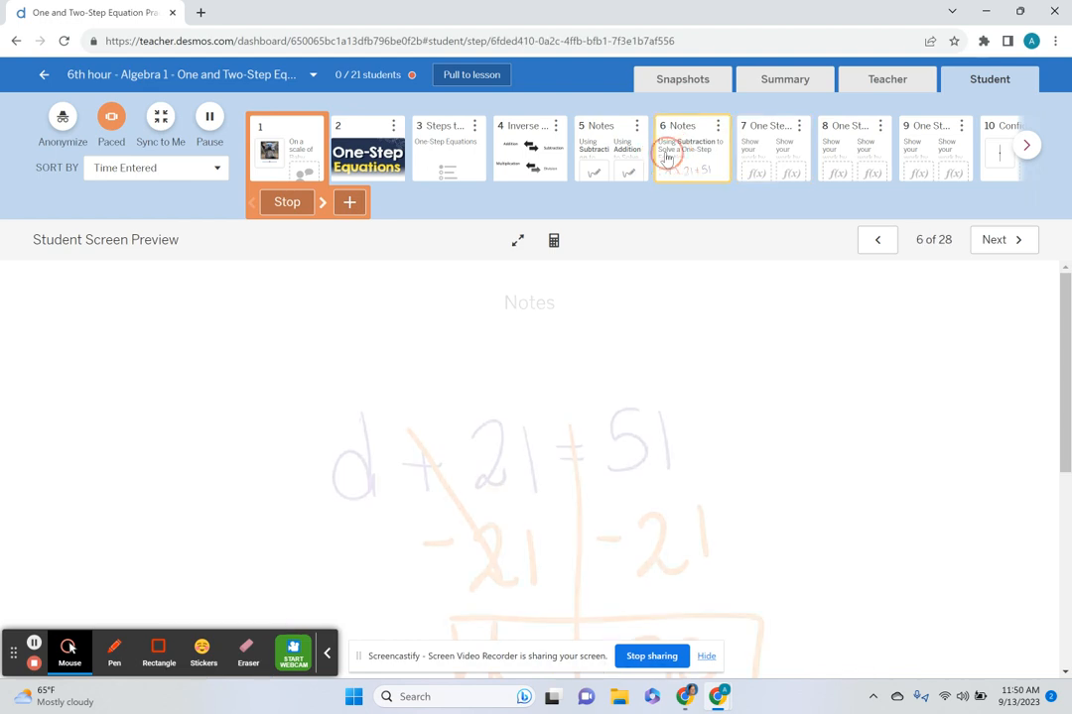
{"action": "left_click", "coordinate": [784, 147]}
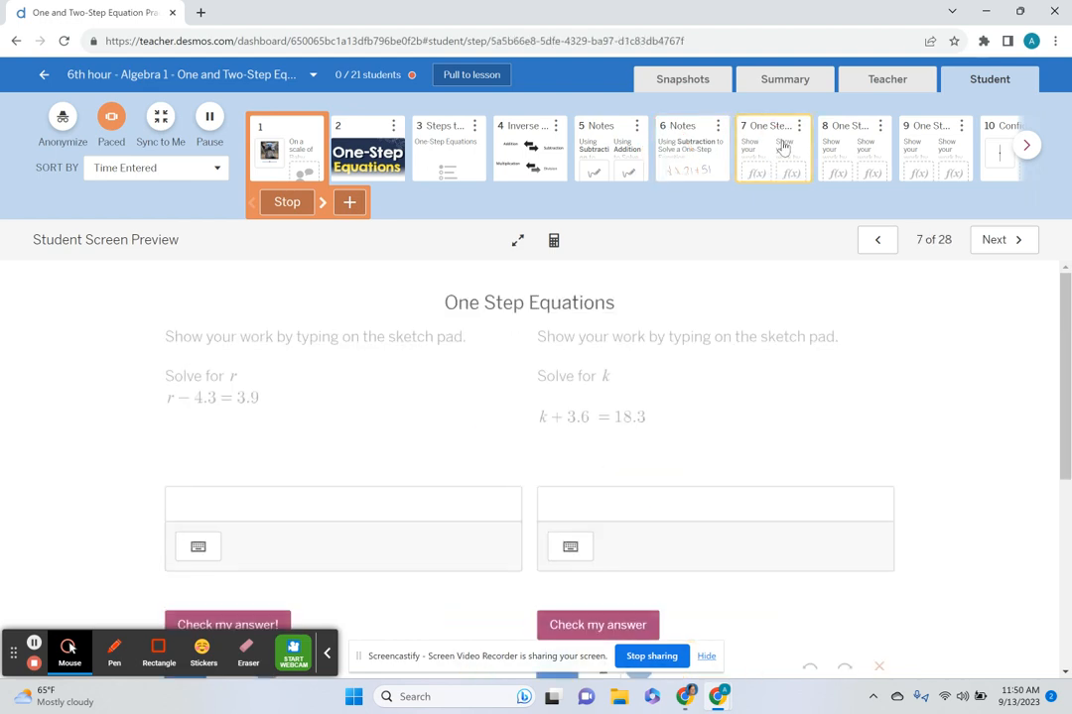
{"action": "left_click", "coordinate": [514, 243]}
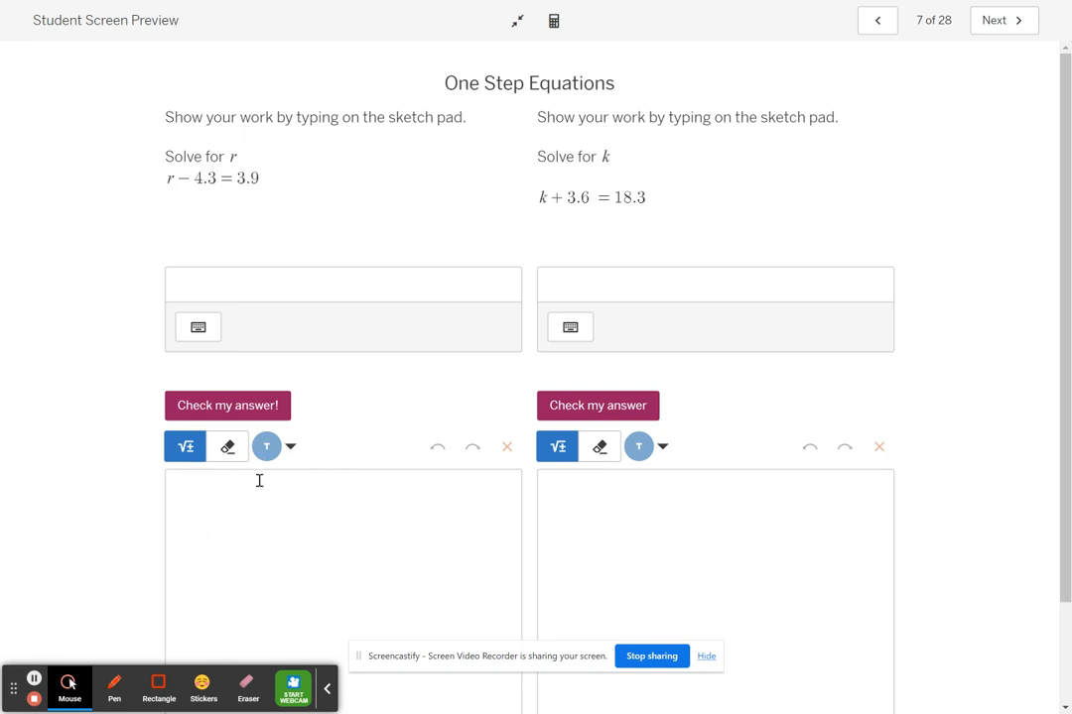
Write the equation r − 4.3 = 3.9 as math on the sketch pad for the r problem.
{"action": "left_click", "coordinate": [213, 511]}
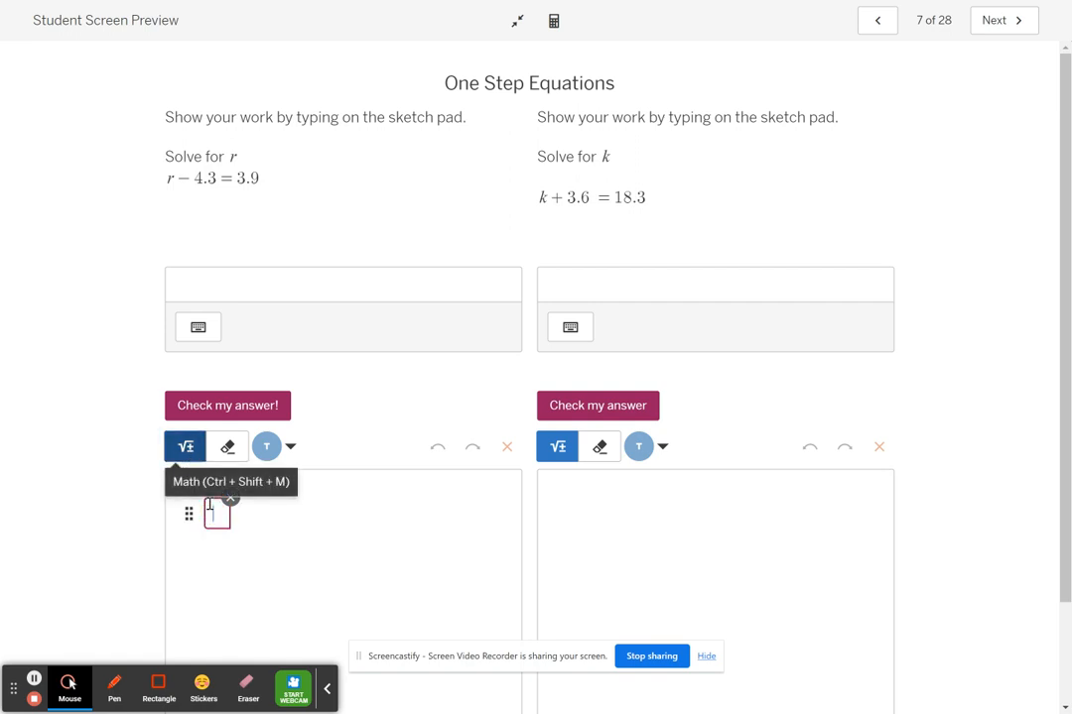
{"action": "type", "text": "r-4.3"}
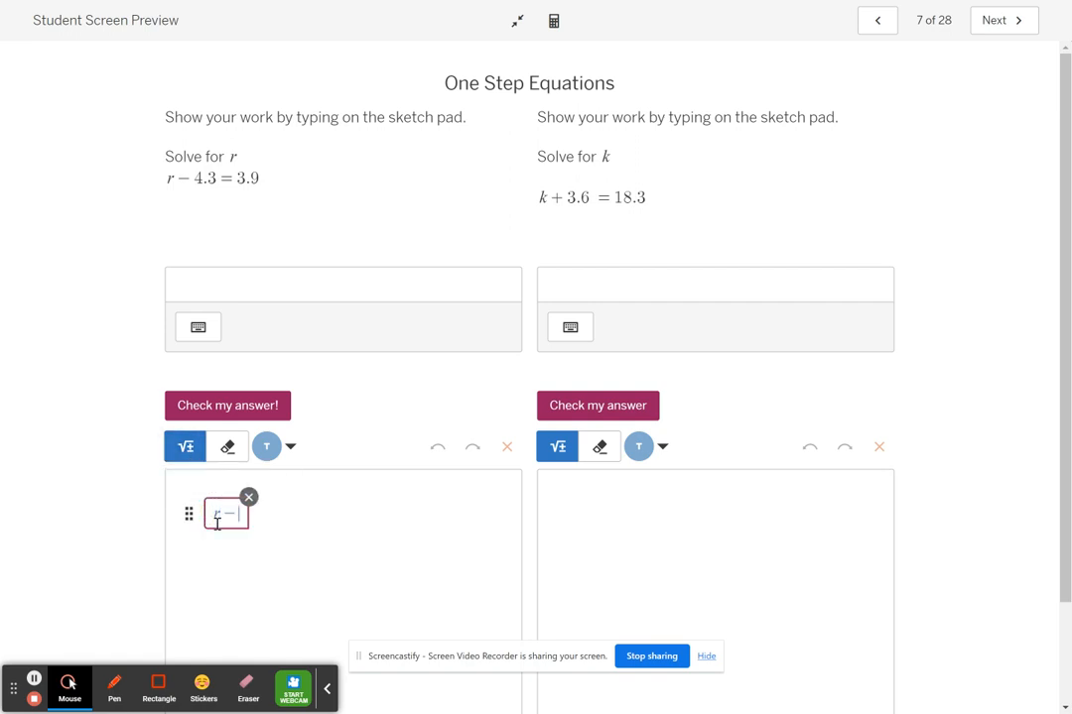
{"action": "type", "text": "="}
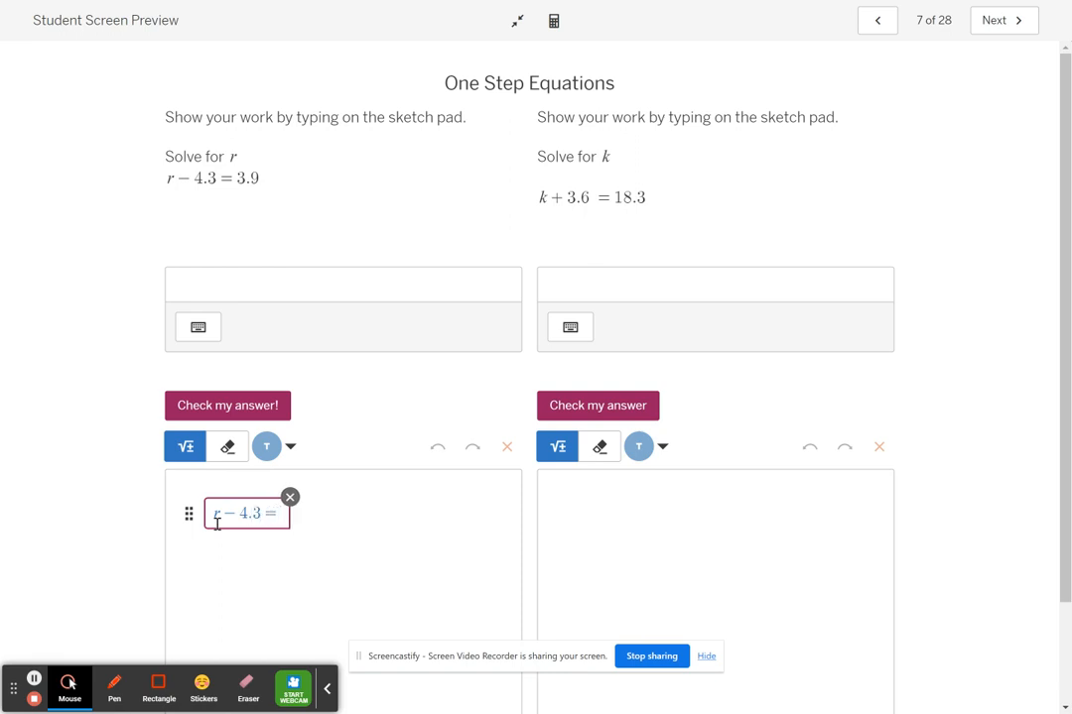
{"action": "type", "text": "3.9"}
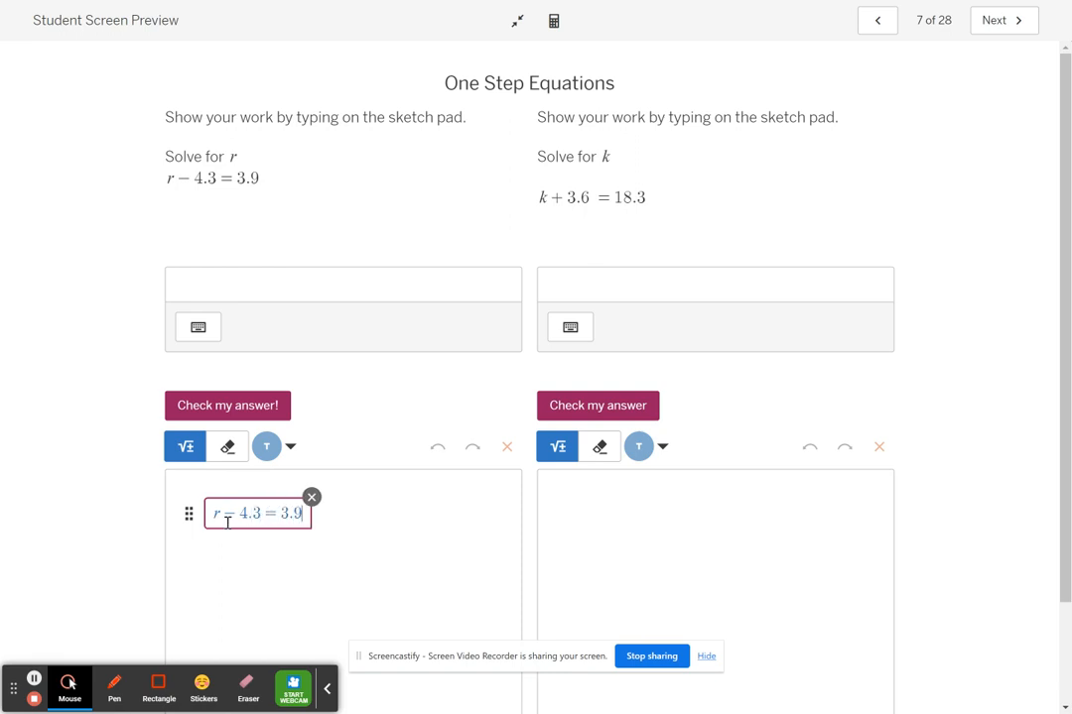
{"action": "left_click_drag", "start_coordinate": [236, 514], "coordinate": [224, 513]}
Add a math line below the equation with +4.3 under each side, spaced to line up with −4.3 and 3.9.
{"action": "left_click", "coordinate": [229, 537]}
{"action": "left_click", "coordinate": [223, 541]}
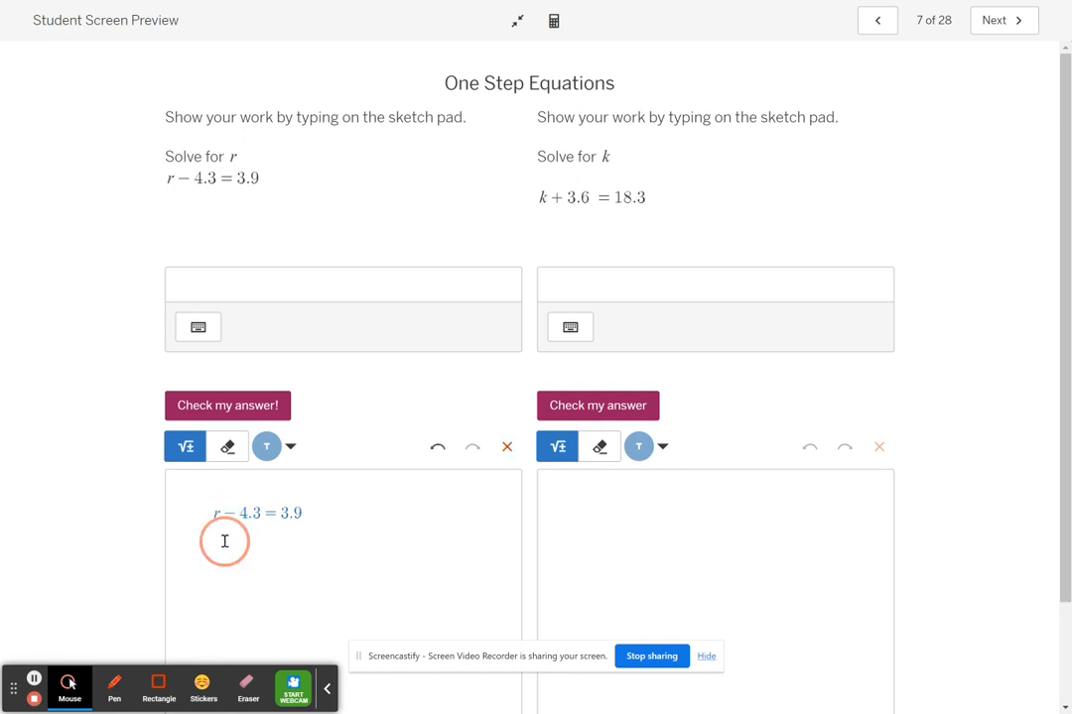
{"action": "type", "text": "+"}
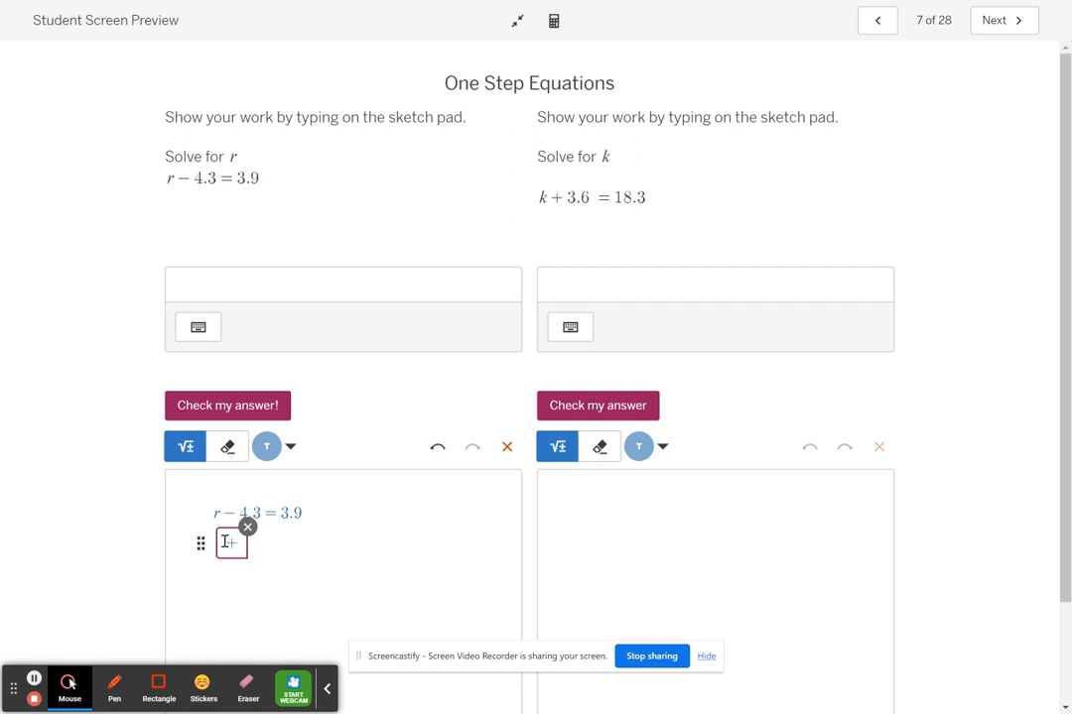
{"action": "type", "text": "4.3"}
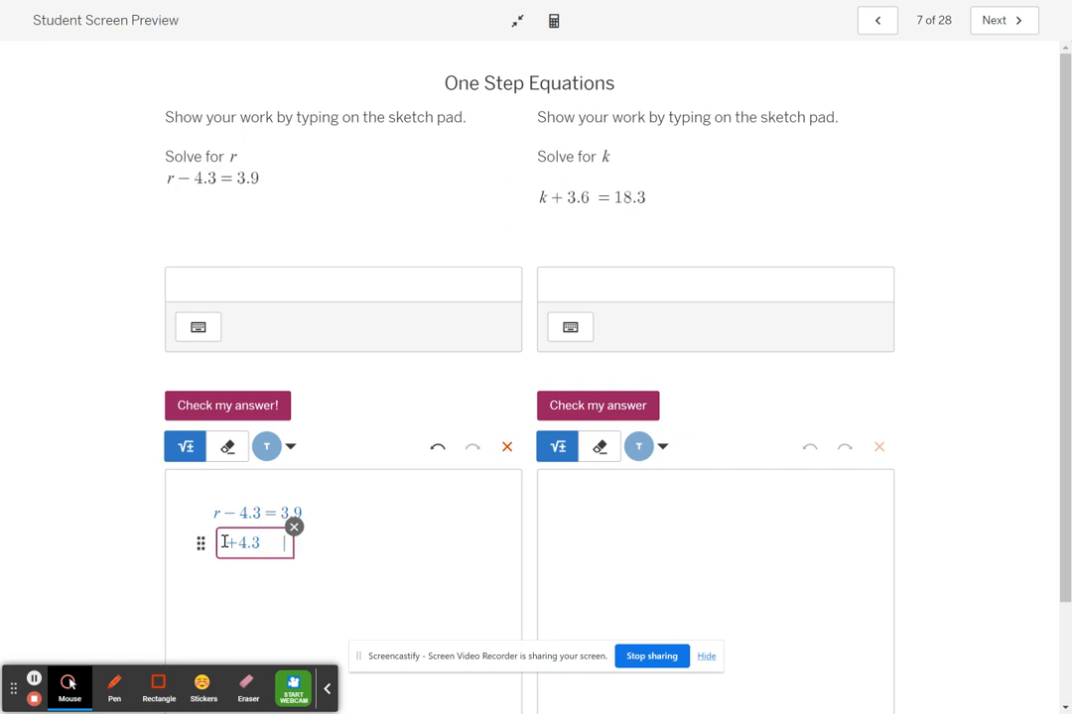
{"action": "type", "text": "      +4.3"}
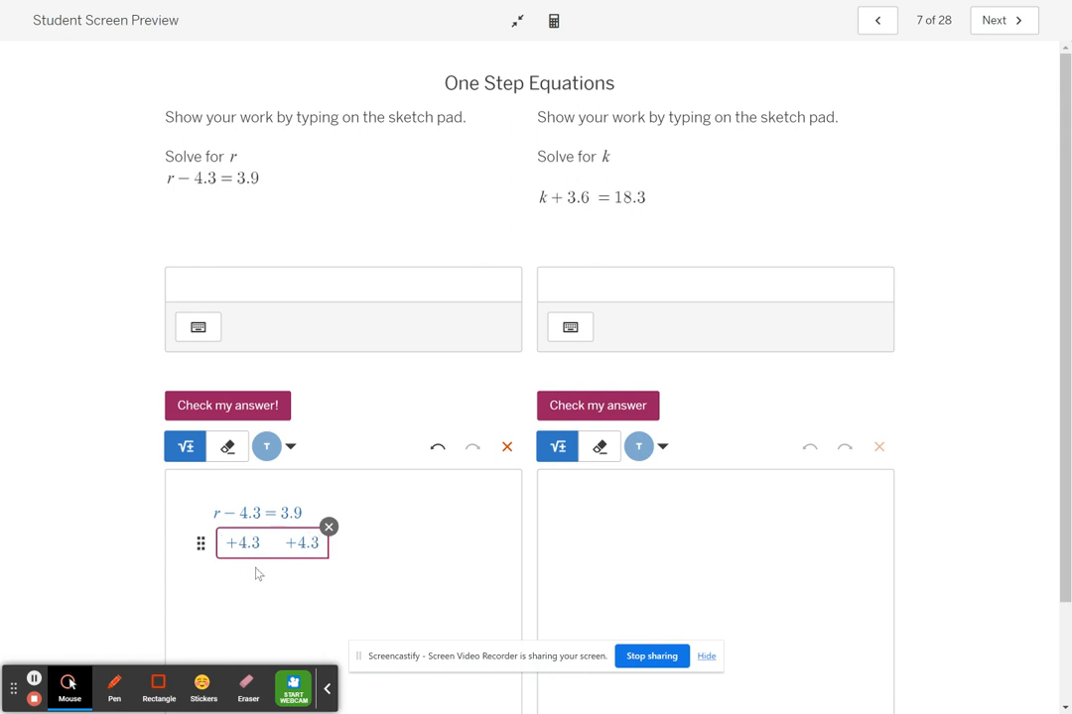
Start a new math line beneath the +4.3 terms with "r =".
{"action": "left_click", "coordinate": [257, 570]}
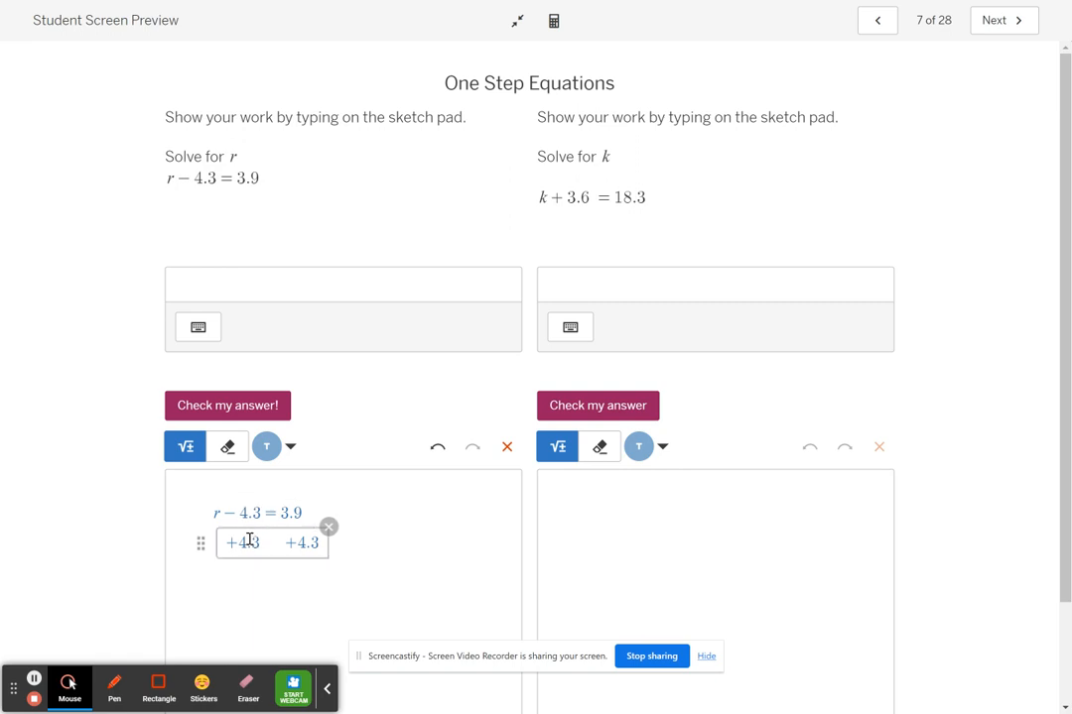
{"action": "left_click", "coordinate": [237, 575]}
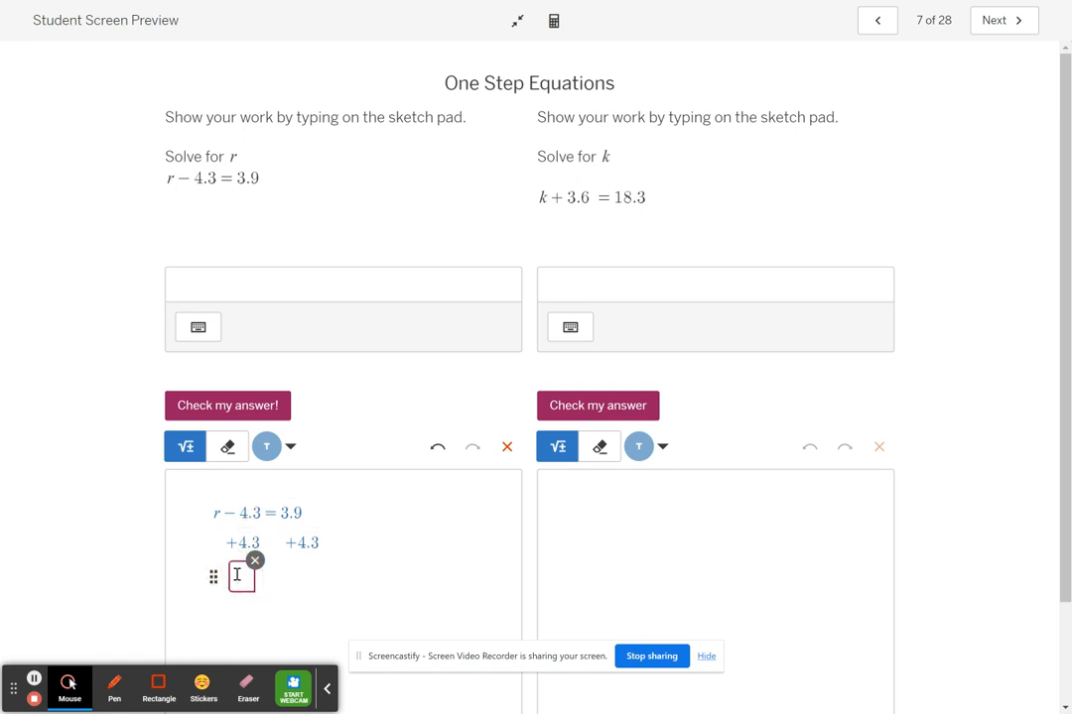
{"action": "type", "text": "r="}
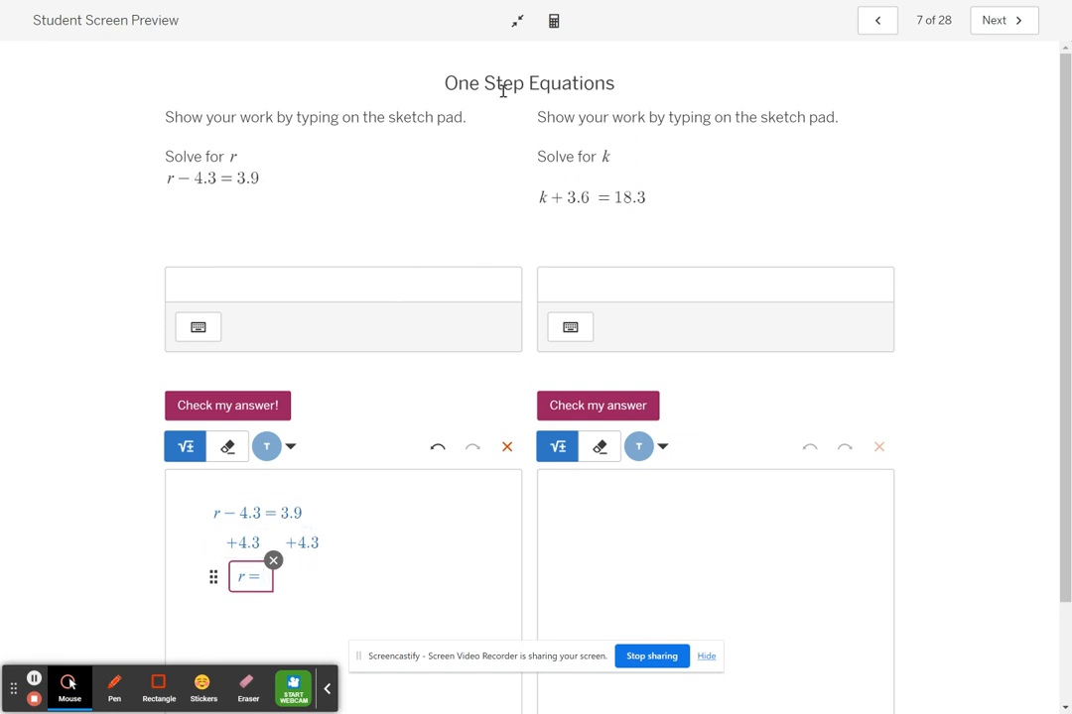
Calculate 3.9 + 4.3 in the scientific calculator.
{"action": "left_click", "coordinate": [554, 20]}
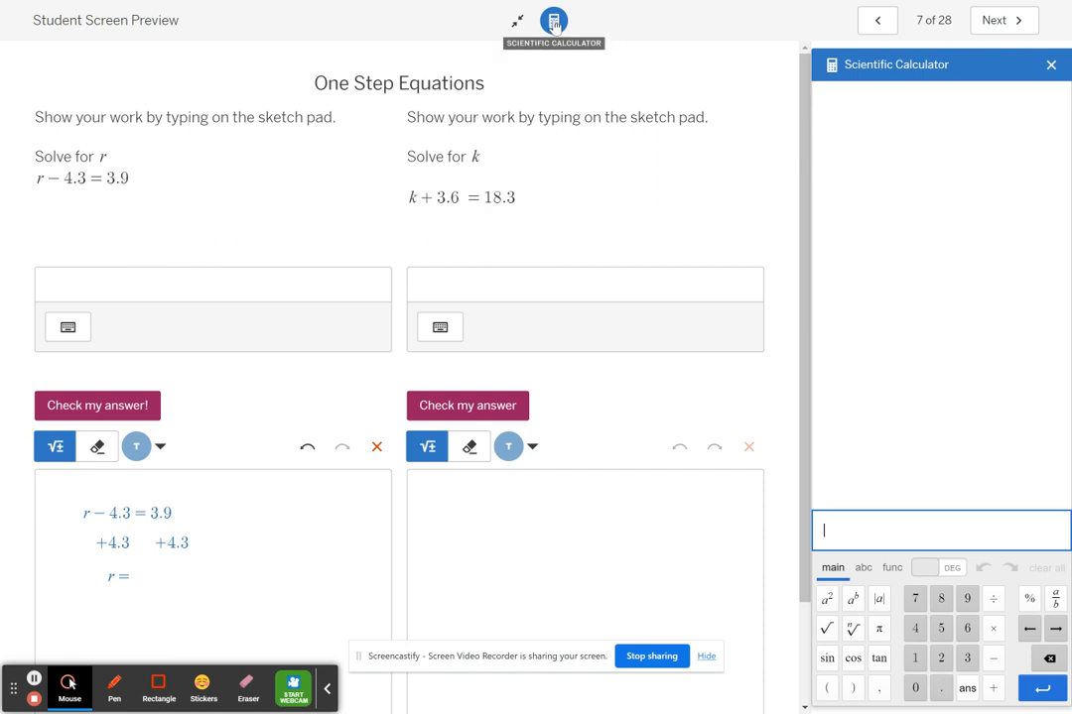
{"action": "left_click", "coordinate": [884, 532]}
{"action": "type", "text": "3"}
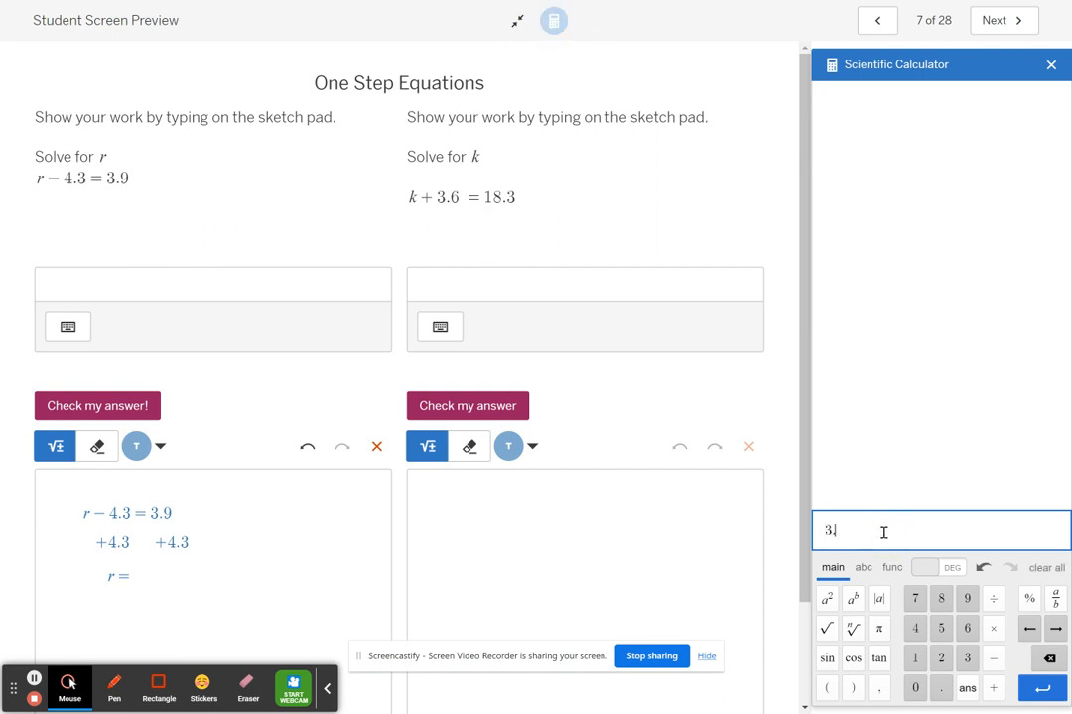
{"action": "type", "text": ".9 + 4.3"}
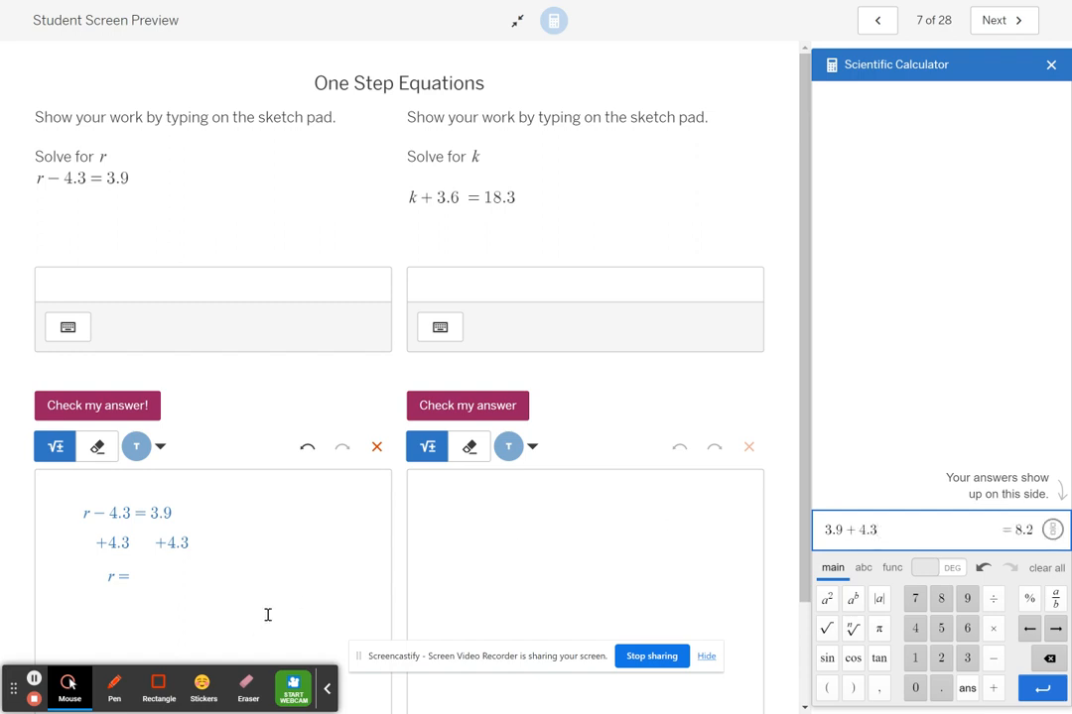
Complete the last line of the sketch pad work as r = 8.2.
{"action": "left_click", "coordinate": [101, 575]}
{"action": "double_click", "coordinate": [134, 582]}
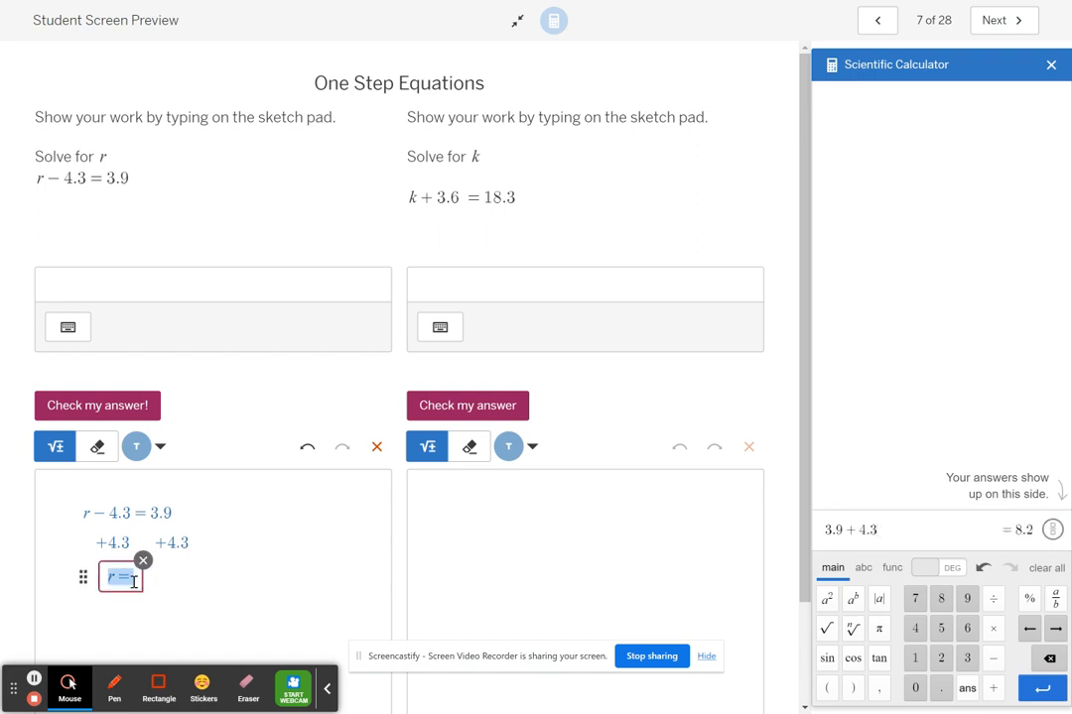
{"action": "left_click", "coordinate": [134, 582]}
{"action": "type", "text": "8.2"}
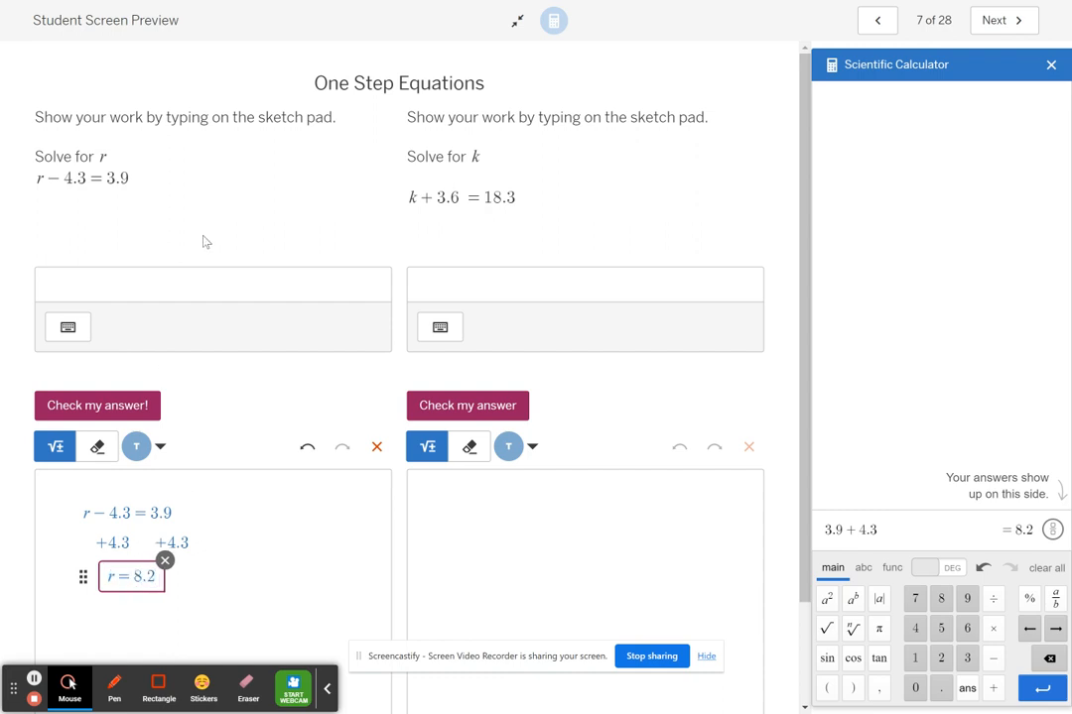
Enter r = 8.2 as the answer to the r problem and check it.
{"action": "left_click", "coordinate": [209, 282]}
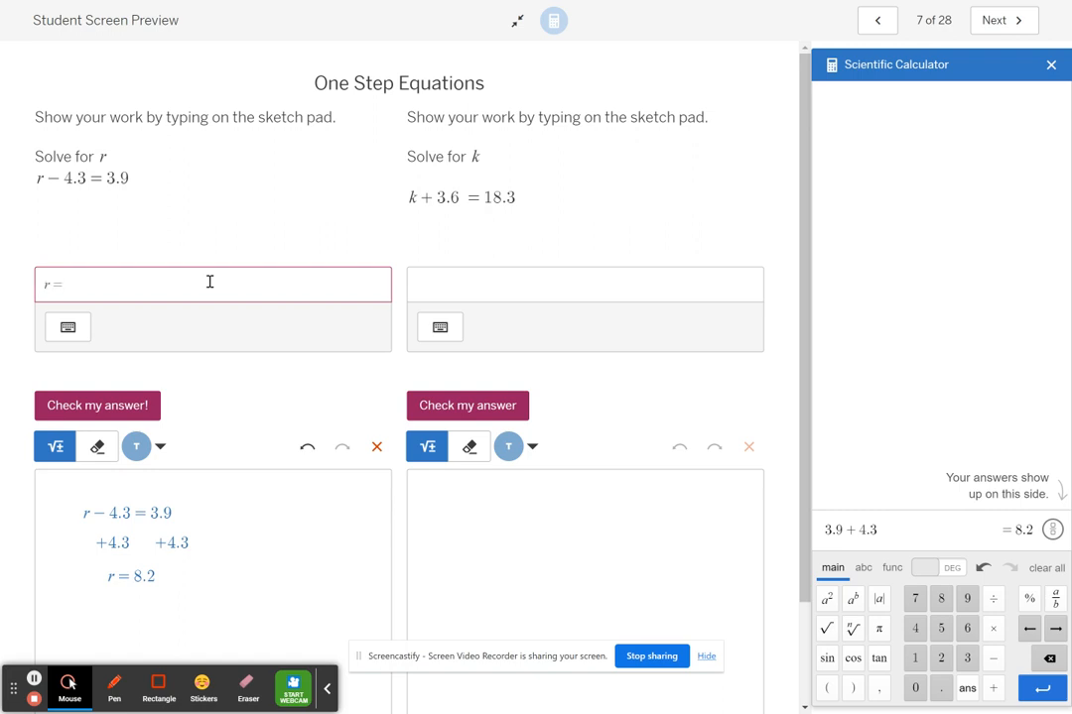
{"action": "left_click", "coordinate": [121, 405]}
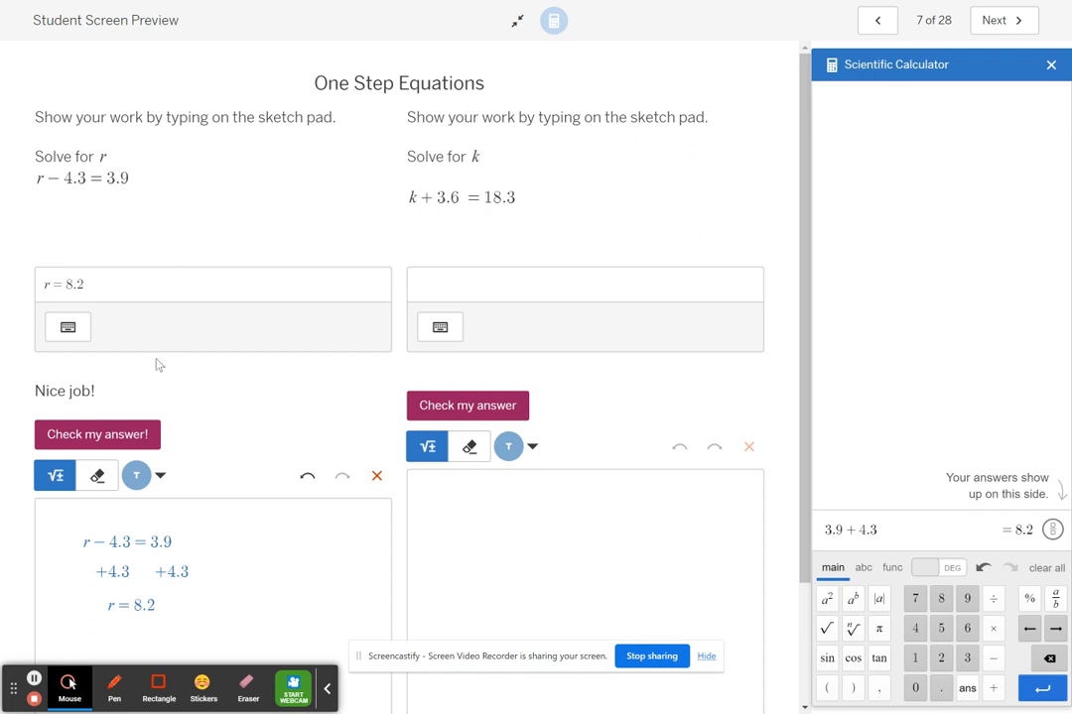
Advance the student preview to screen 11, with the problems 2p = 18 and m/2 = 4.
{"action": "left_click", "coordinate": [995, 30]}
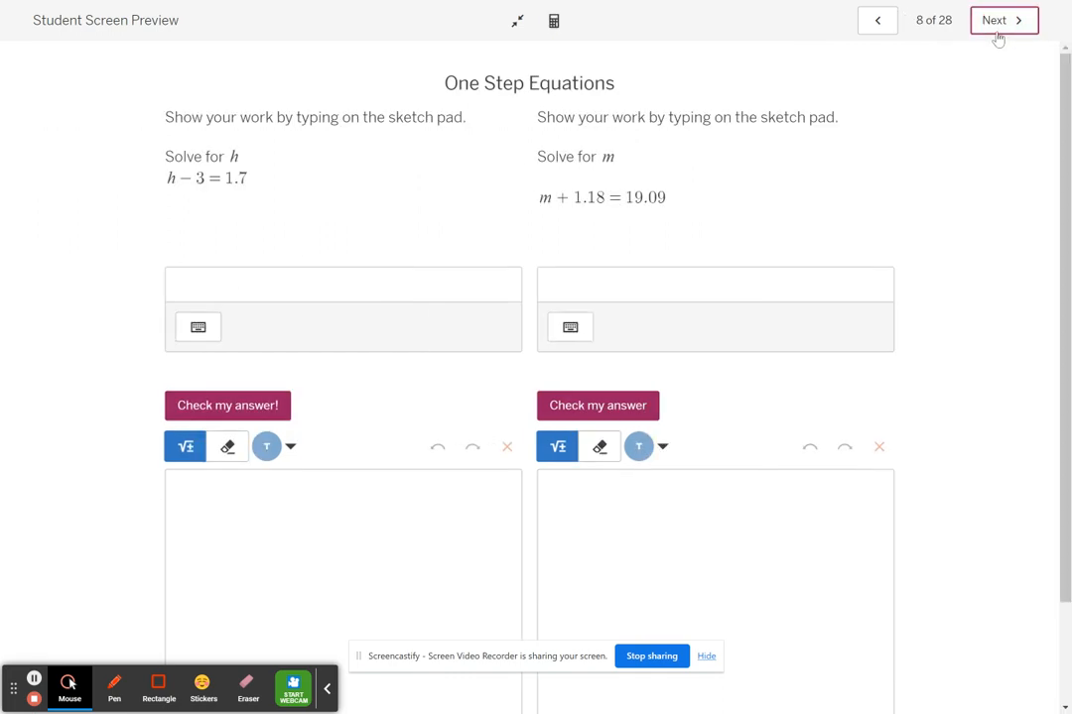
{"action": "left_click", "coordinate": [996, 33]}
{"action": "left_click", "coordinate": [996, 32]}
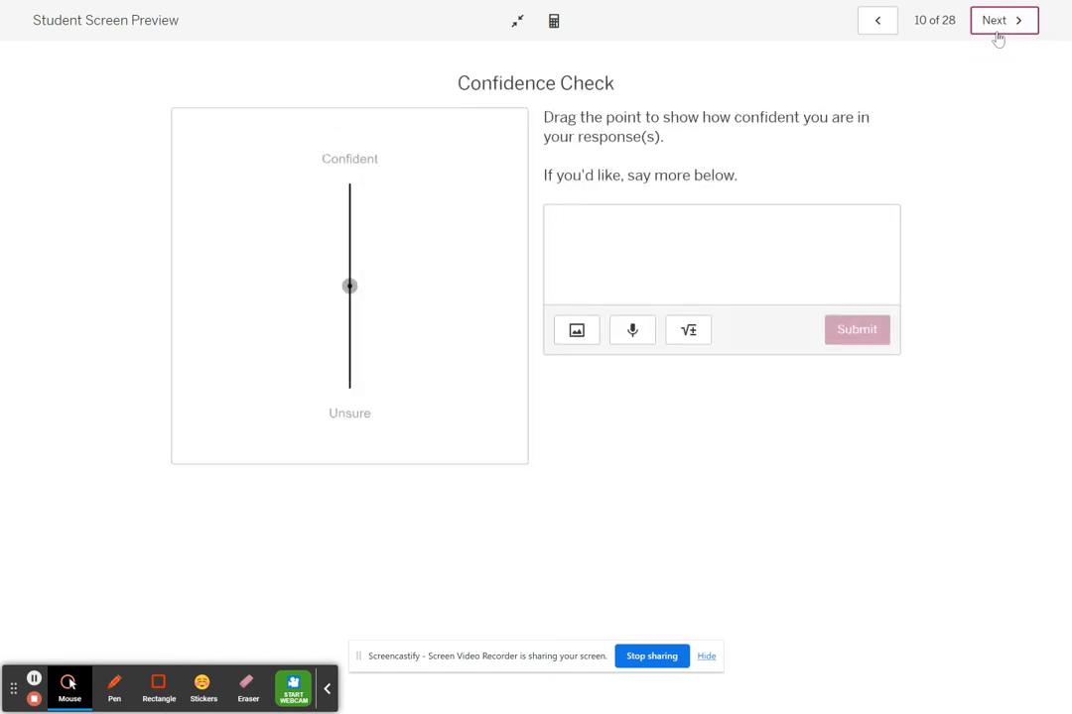
{"action": "left_click", "coordinate": [998, 37]}
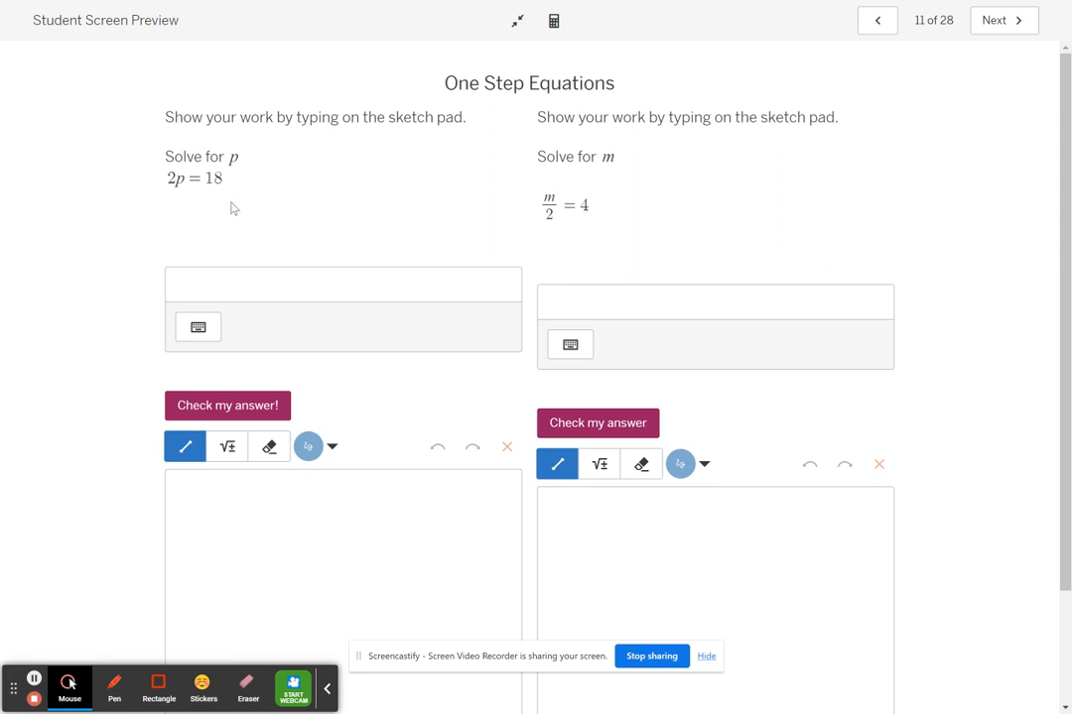
Write the equation 2p = 18 as math on the sketch pad for the p problem.
{"action": "left_click", "coordinate": [226, 443]}
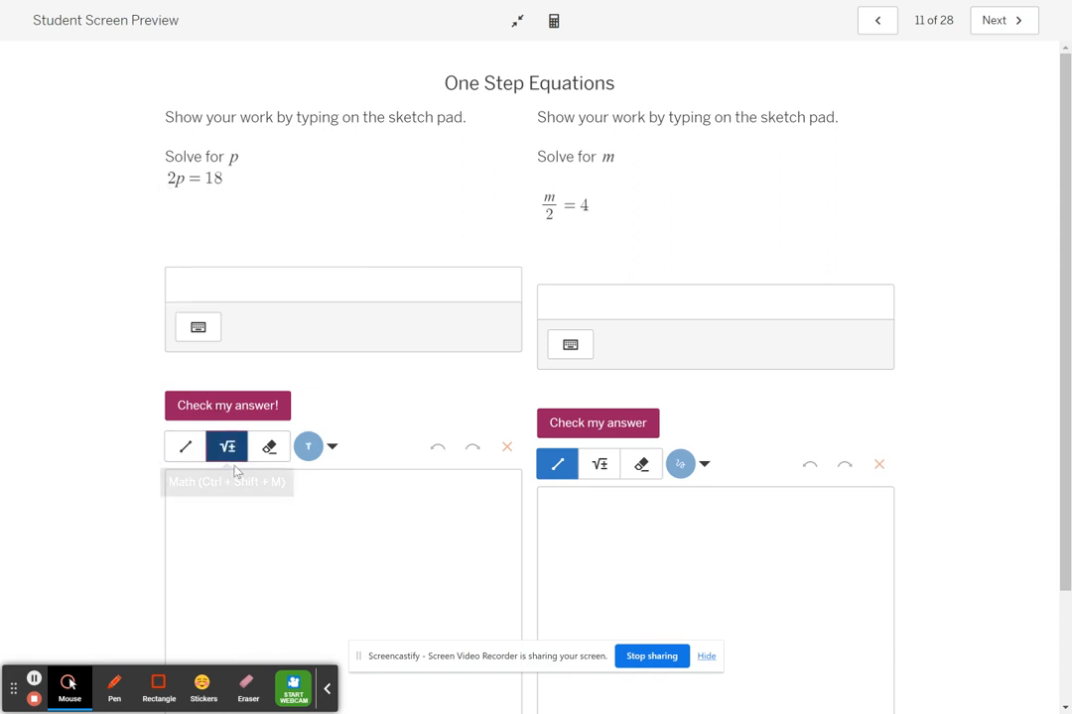
{"action": "left_click", "coordinate": [256, 509]}
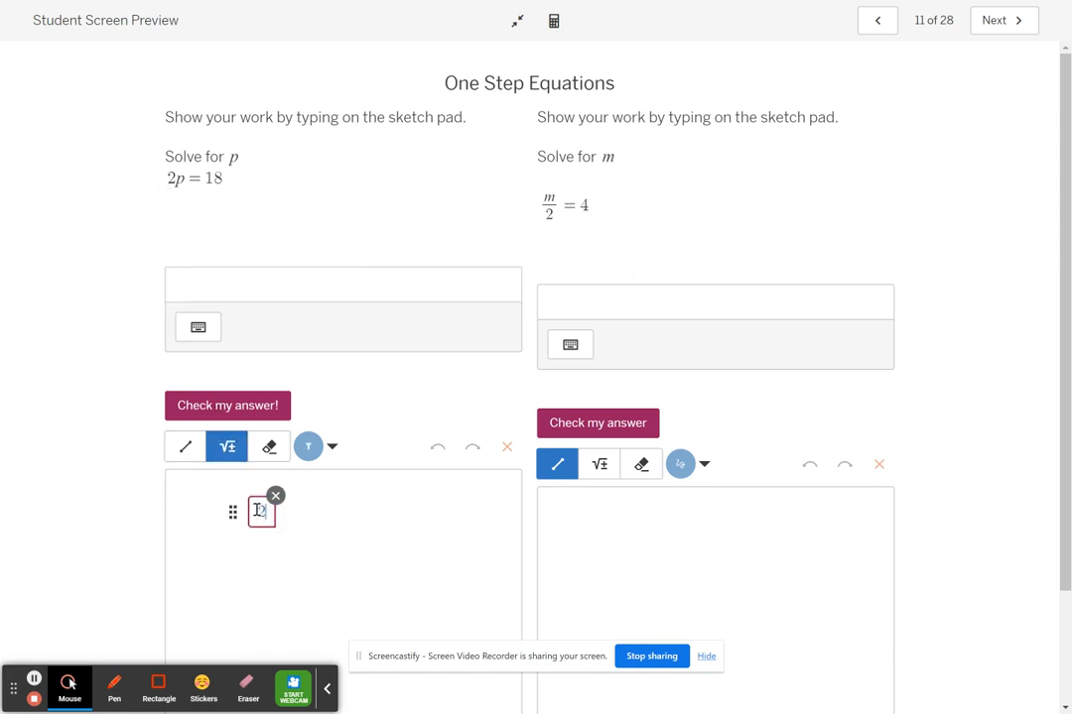
{"action": "type", "text": "2p = "}
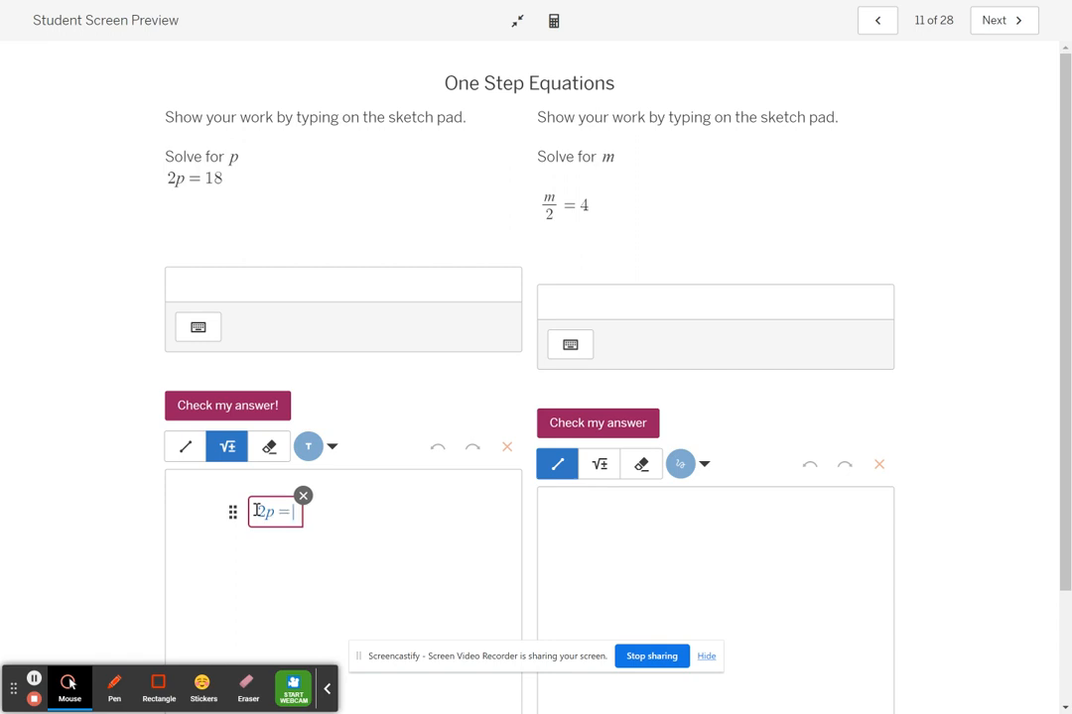
{"action": "type", "text": "18"}
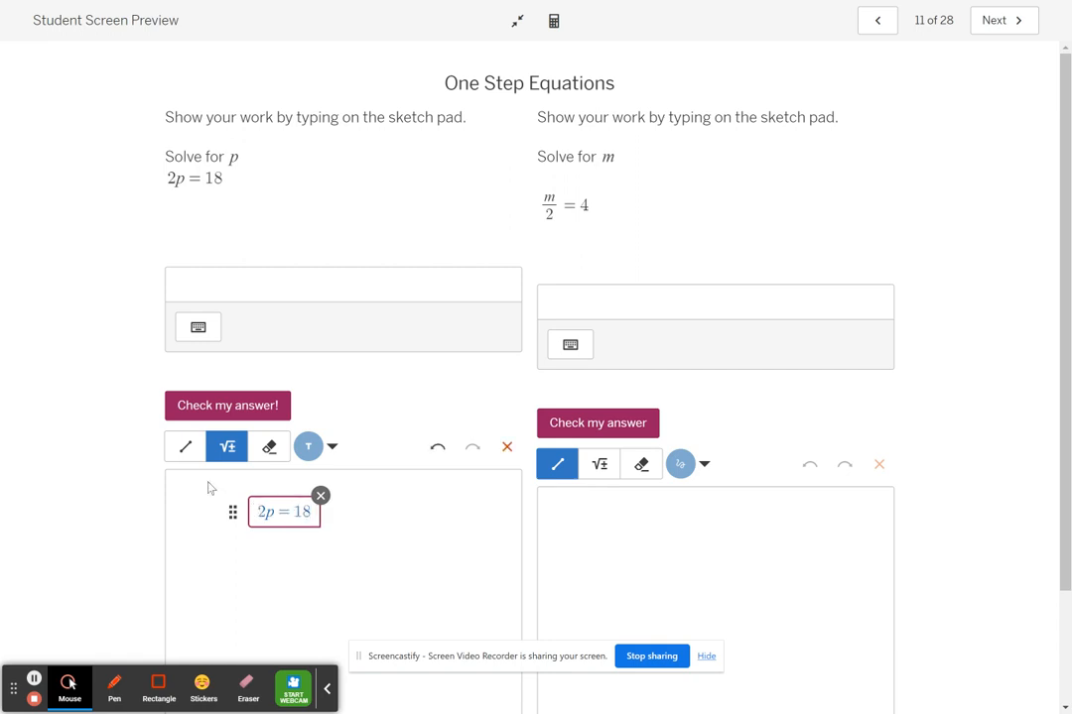
Show both sides divided by 2 by drawing a line under 2p and under 18 and writing 2 beneath each.
{"action": "left_click", "coordinate": [185, 448]}
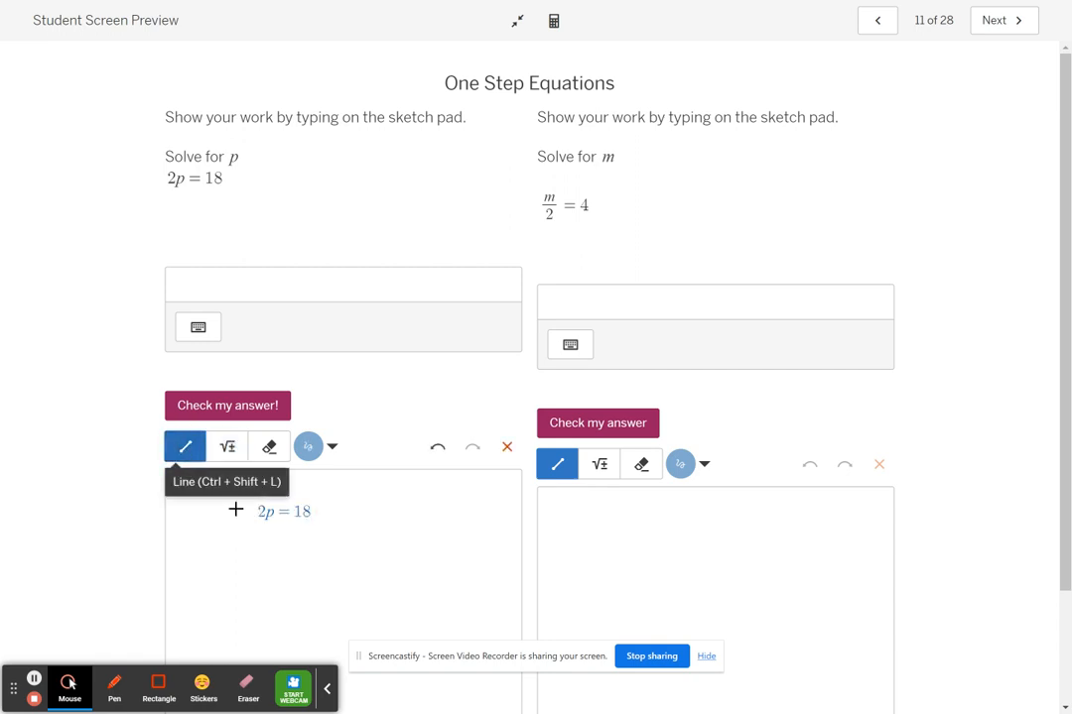
{"action": "left_click_drag", "start_coordinate": [247, 522], "coordinate": [316, 524]}
{"action": "left_click", "coordinate": [227, 449]}
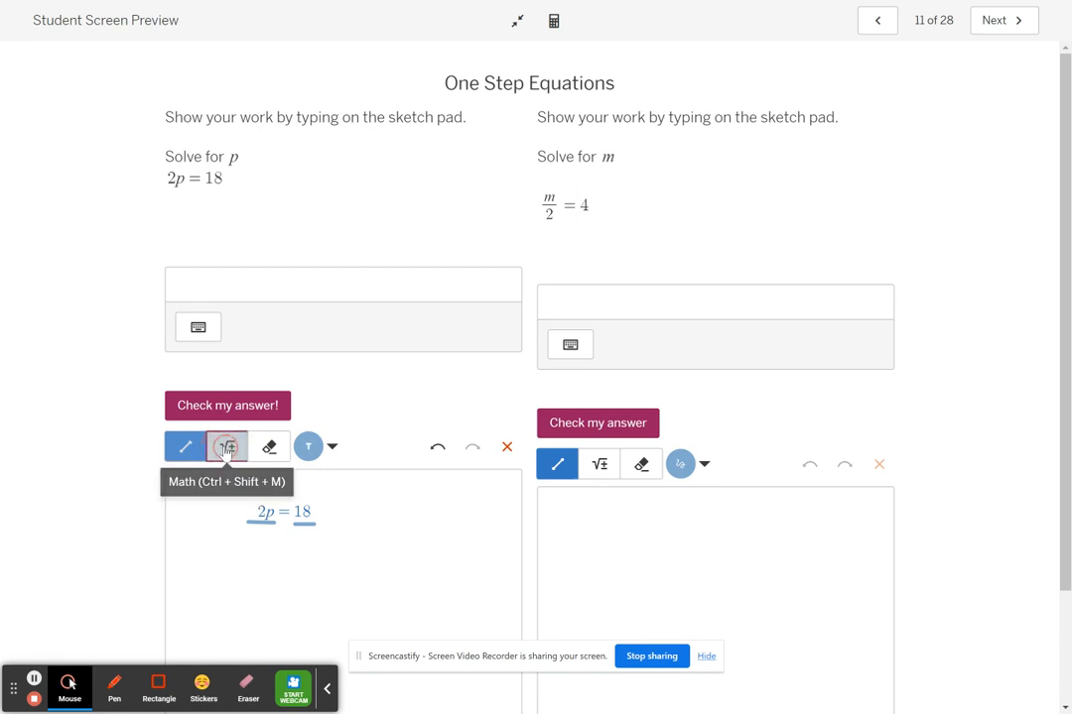
{"action": "left_click", "coordinate": [256, 536]}
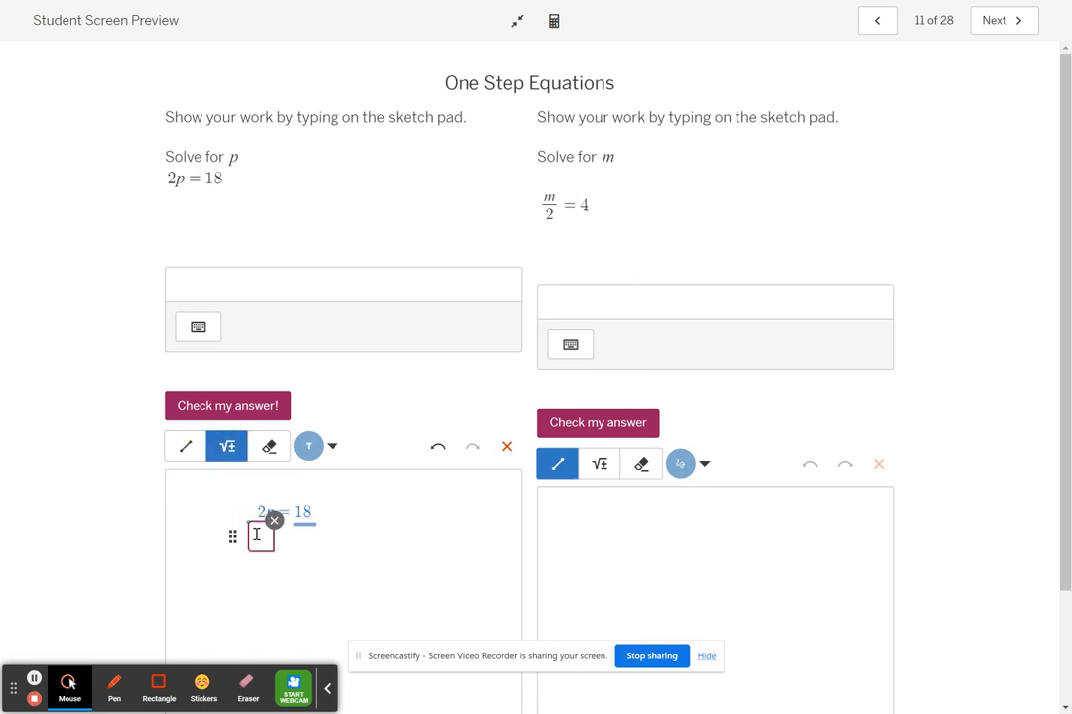
{"action": "type", "text": "2       2"}
Write the solution p = 9 on a new math line below the division work.
{"action": "left_click", "coordinate": [265, 565]}
{"action": "left_click", "coordinate": [261, 573]}
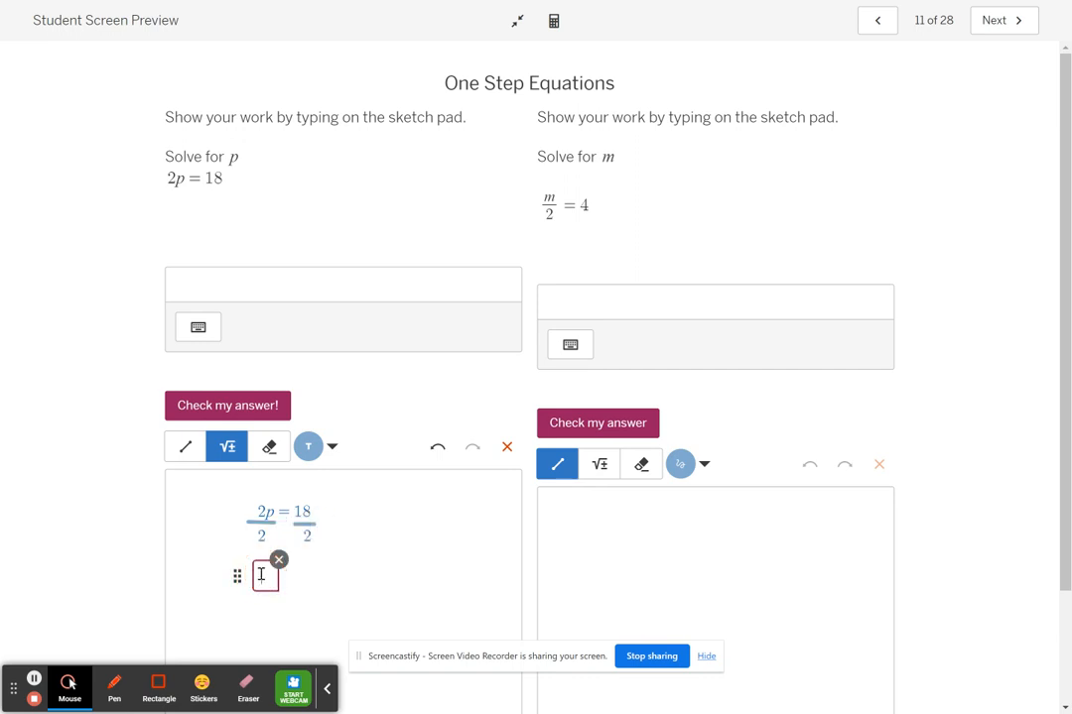
{"action": "type", "text": "p="}
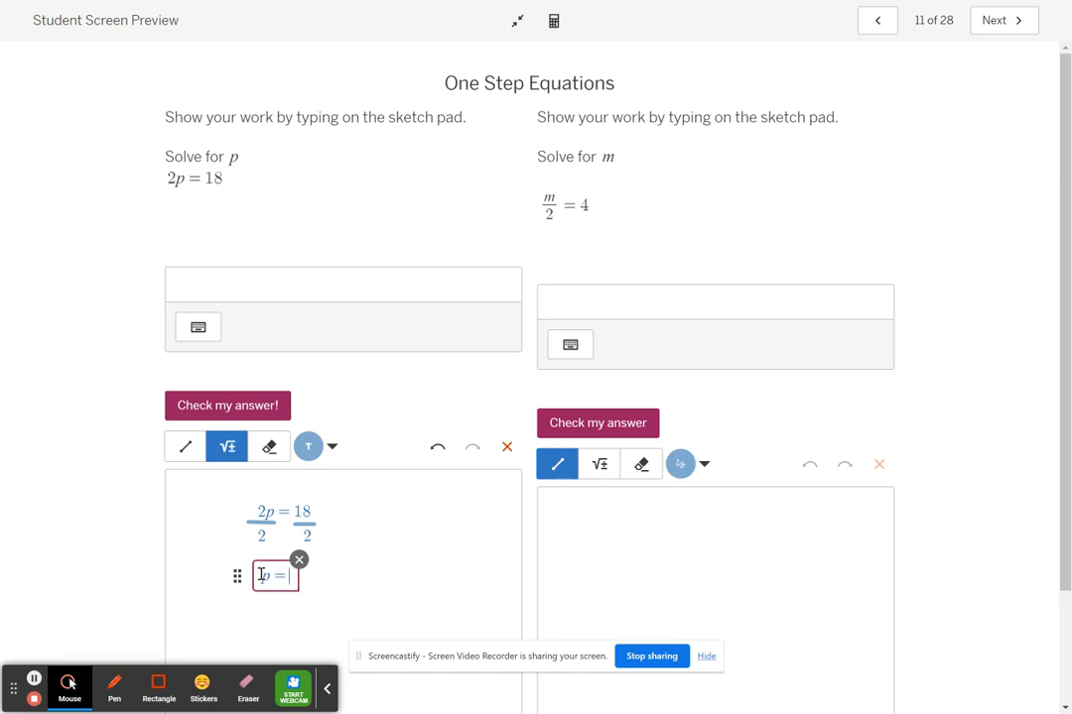
{"action": "type", "text": "9"}
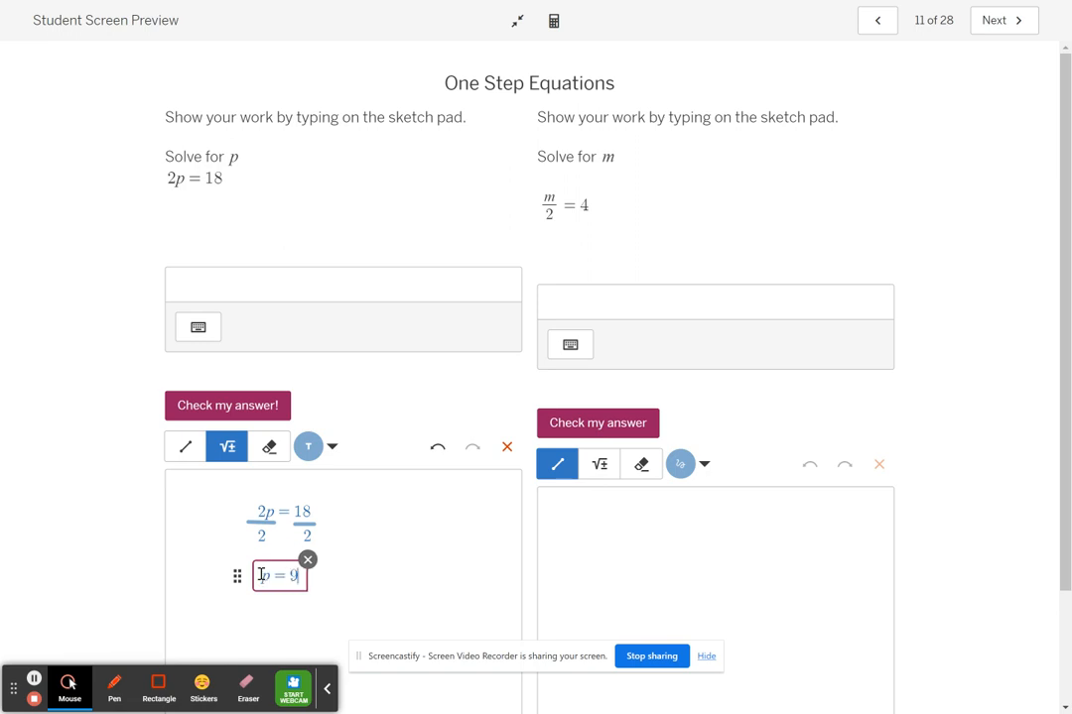
Enter 9 as the answer for p and check it.
{"action": "left_click", "coordinate": [288, 287]}
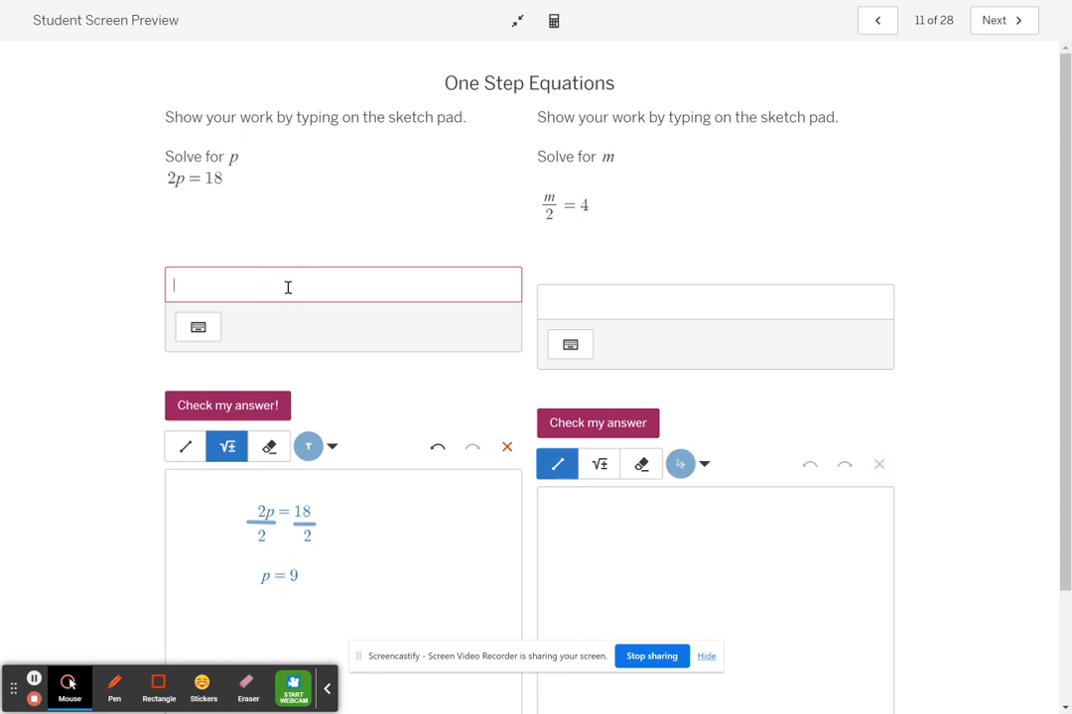
{"action": "left_click", "coordinate": [263, 405]}
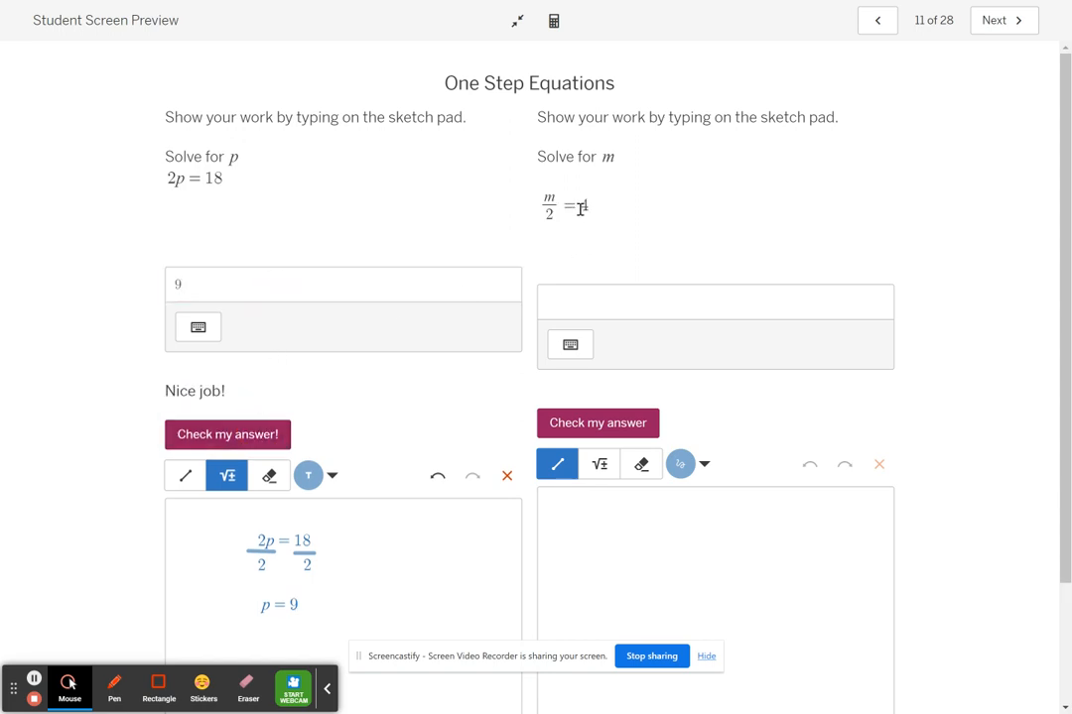
Copy the equation m/2 = 4 from the problem and paste it as math on the m sketch pad.
{"action": "left_click", "coordinate": [600, 464]}
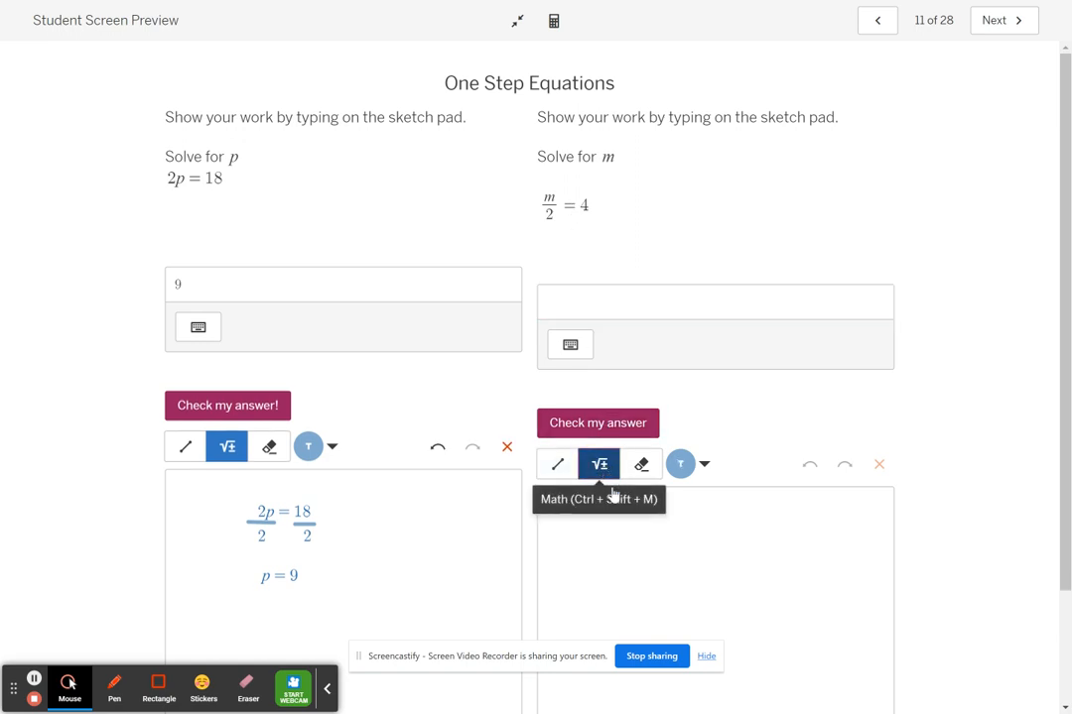
{"action": "left_click", "coordinate": [615, 526]}
{"action": "left_click_drag", "start_coordinate": [590, 204], "coordinate": [541, 207]}
{"action": "key", "text": "ctrl+c"}
{"action": "left_click", "coordinate": [607, 512]}
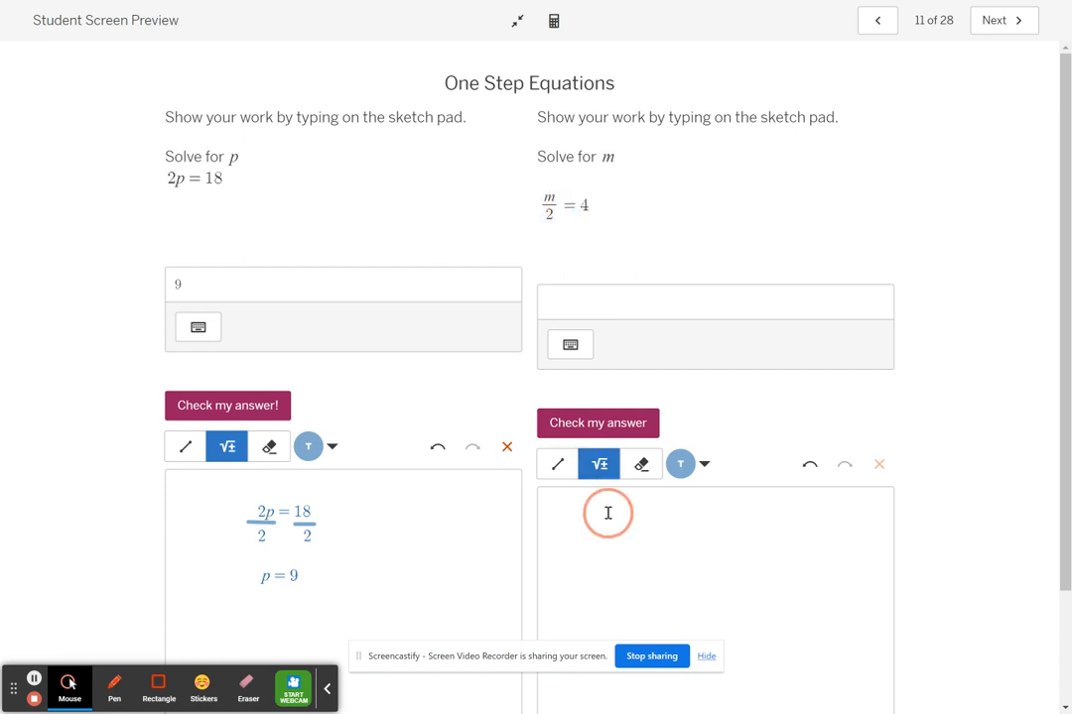
{"action": "key", "text": "ctrl+v"}
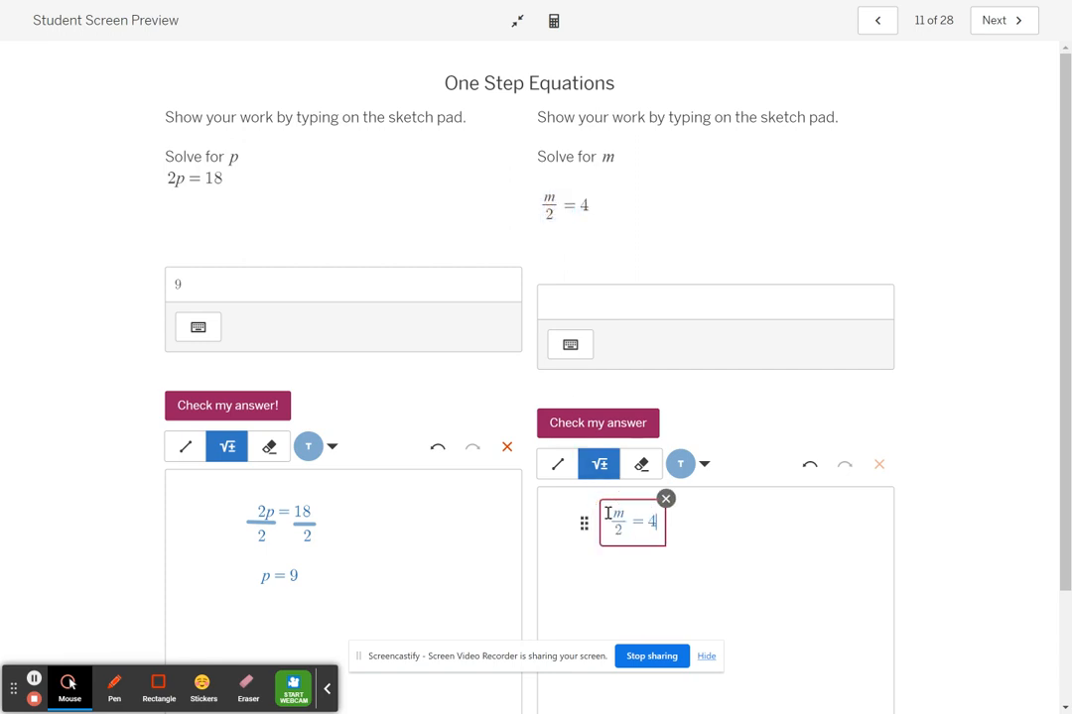
{"action": "left_click", "coordinate": [666, 561]}
Change the color of the m/2 = 4 equation on the sketch pad to red.
{"action": "left_click", "coordinate": [680, 464]}
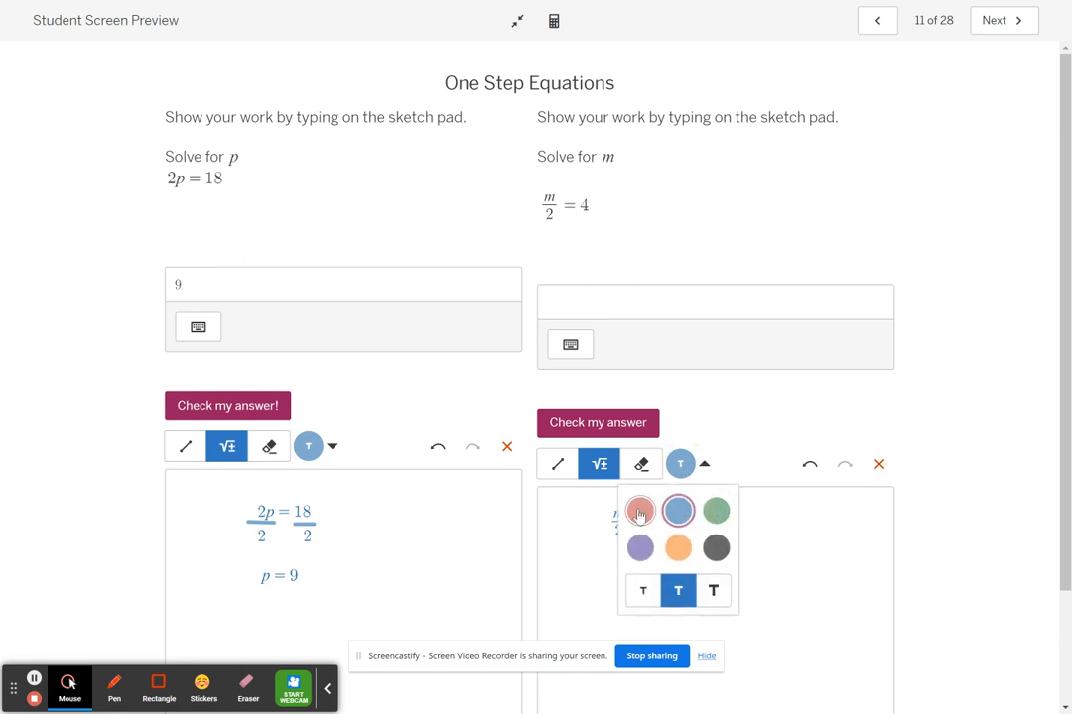
{"action": "left_click", "coordinate": [640, 510]}
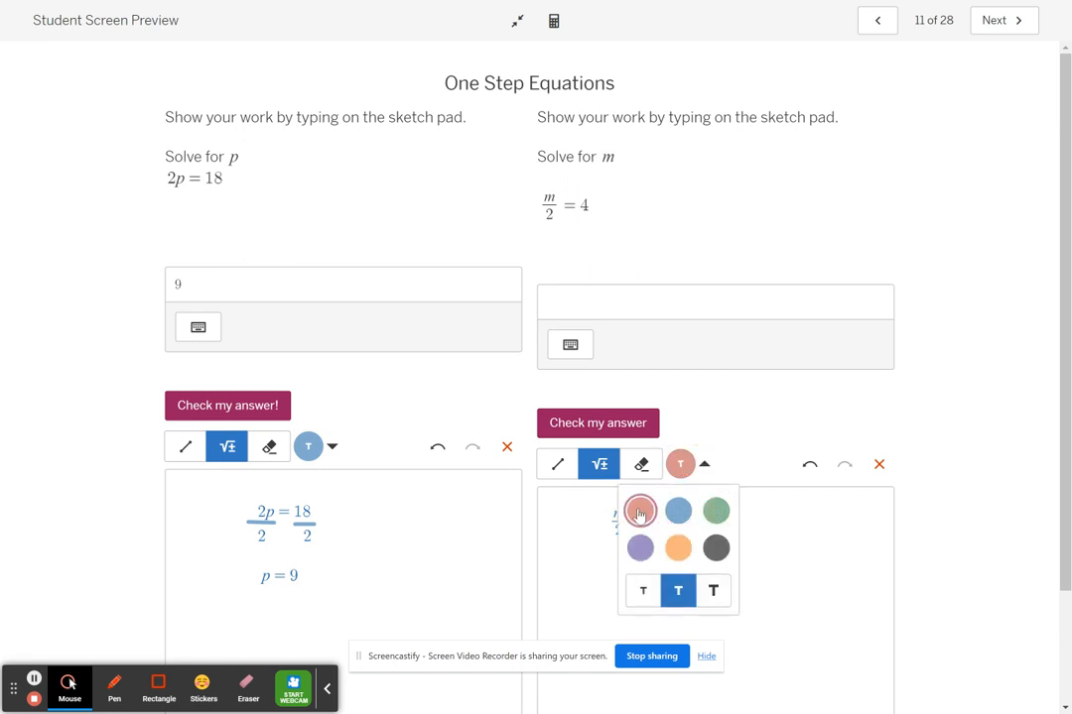
{"action": "left_click", "coordinate": [575, 515]}
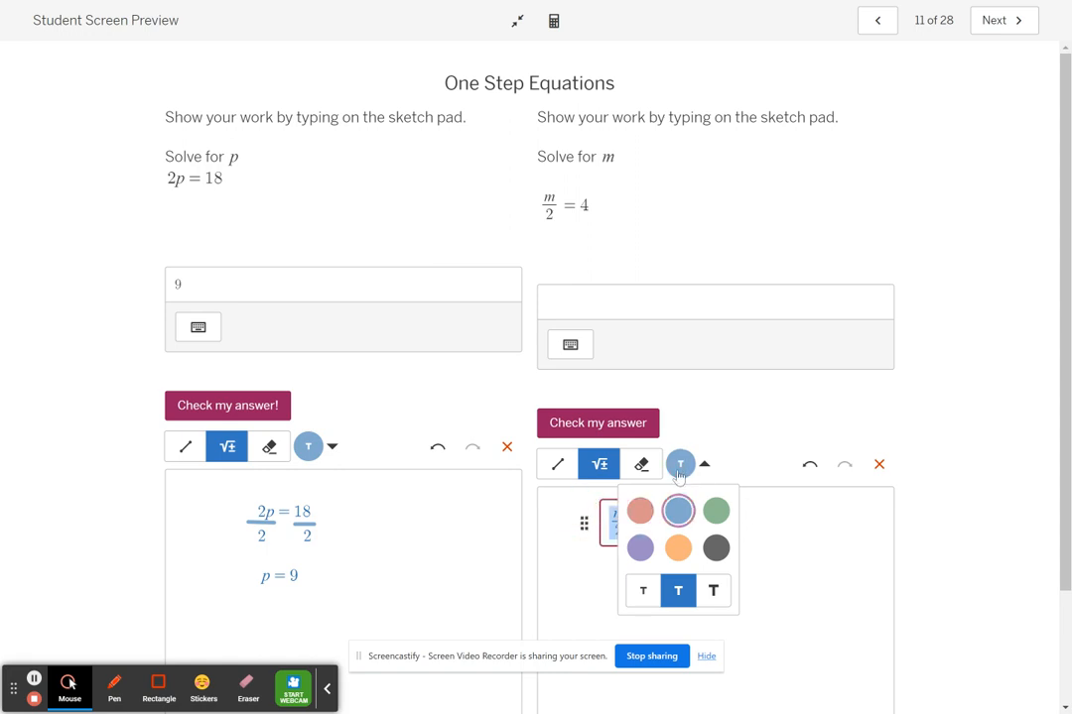
{"action": "left_click", "coordinate": [640, 510]}
{"action": "left_click", "coordinate": [679, 463]}
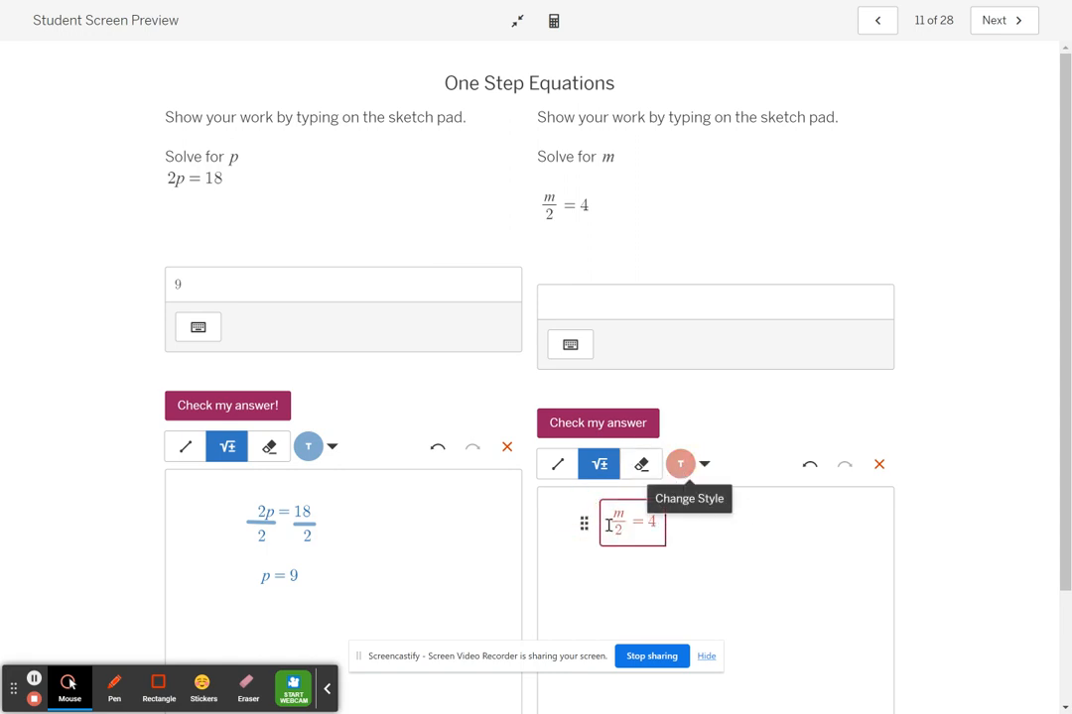
{"action": "left_click", "coordinate": [698, 522]}
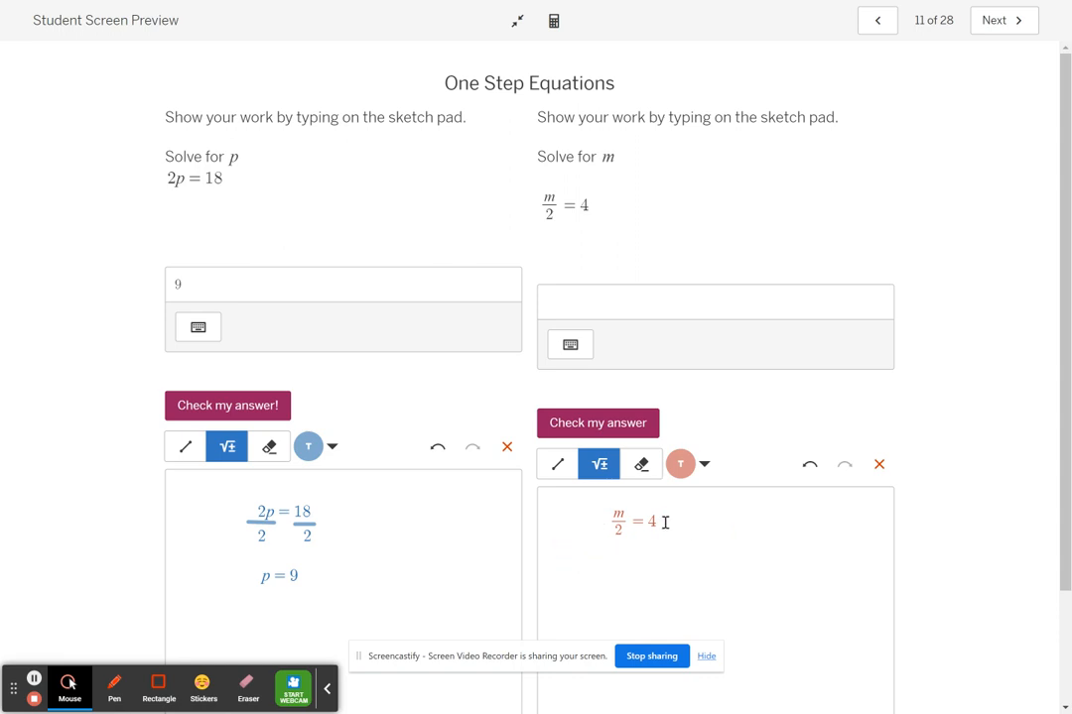
Show both sides multiplied by 2 by adding 2· before m/2 and ·2 after the 4 as separate math entries.
{"action": "left_click", "coordinate": [574, 513]}
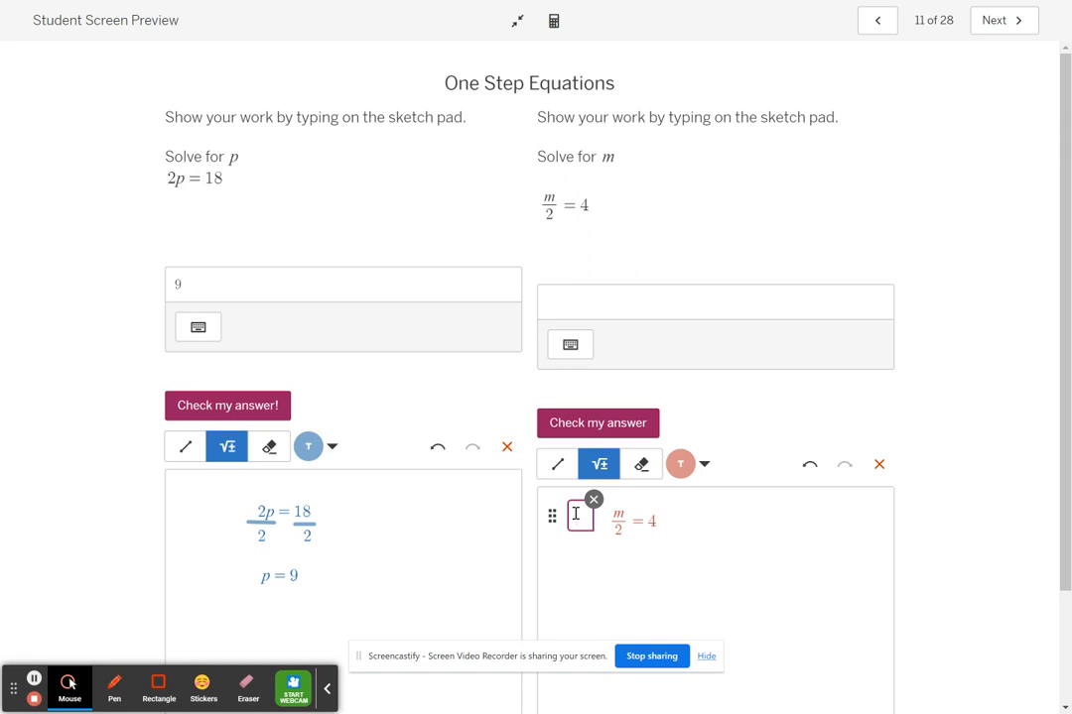
{"action": "type", "text": "2*"}
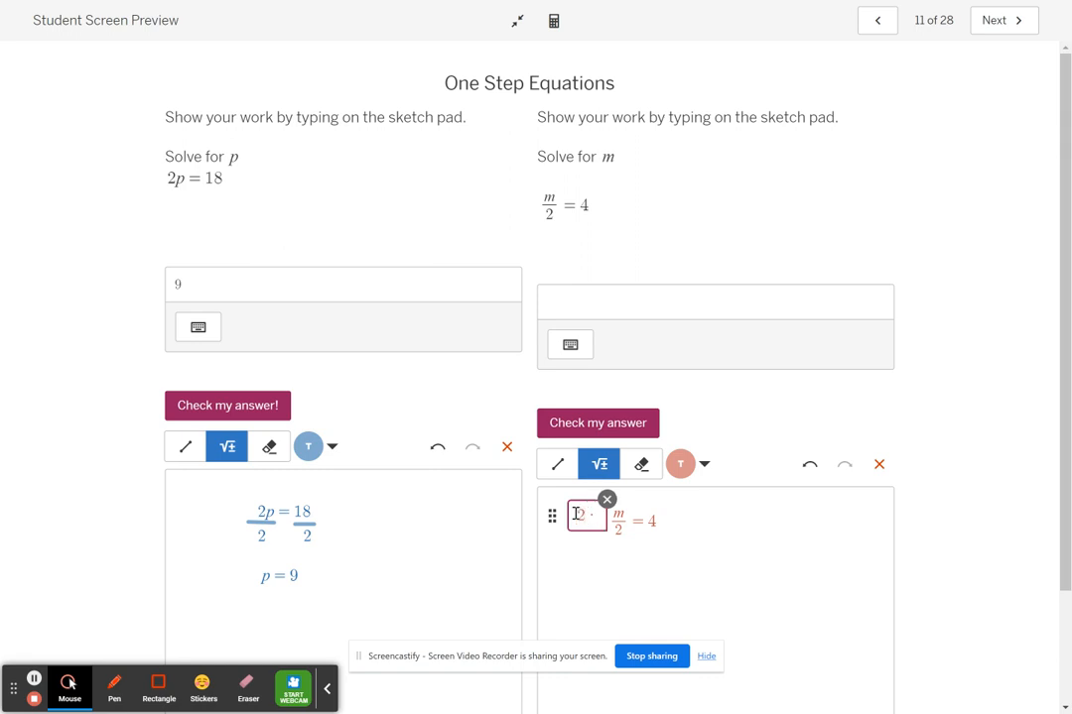
{"action": "left_click", "coordinate": [681, 518]}
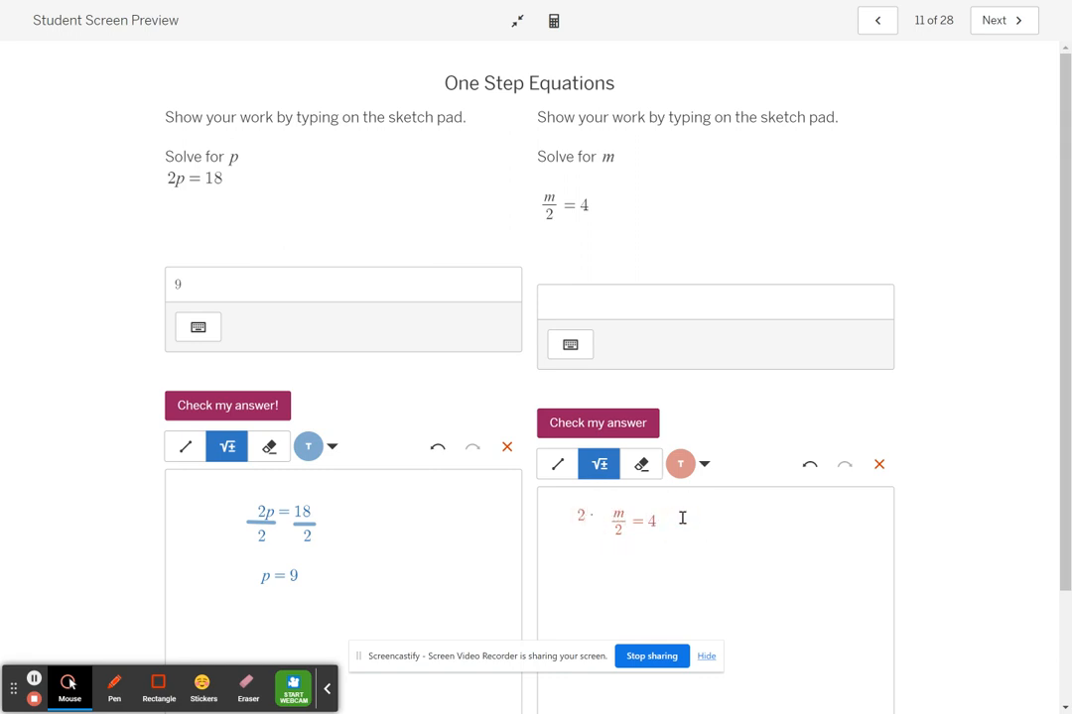
{"action": "left_click", "coordinate": [682, 508]}
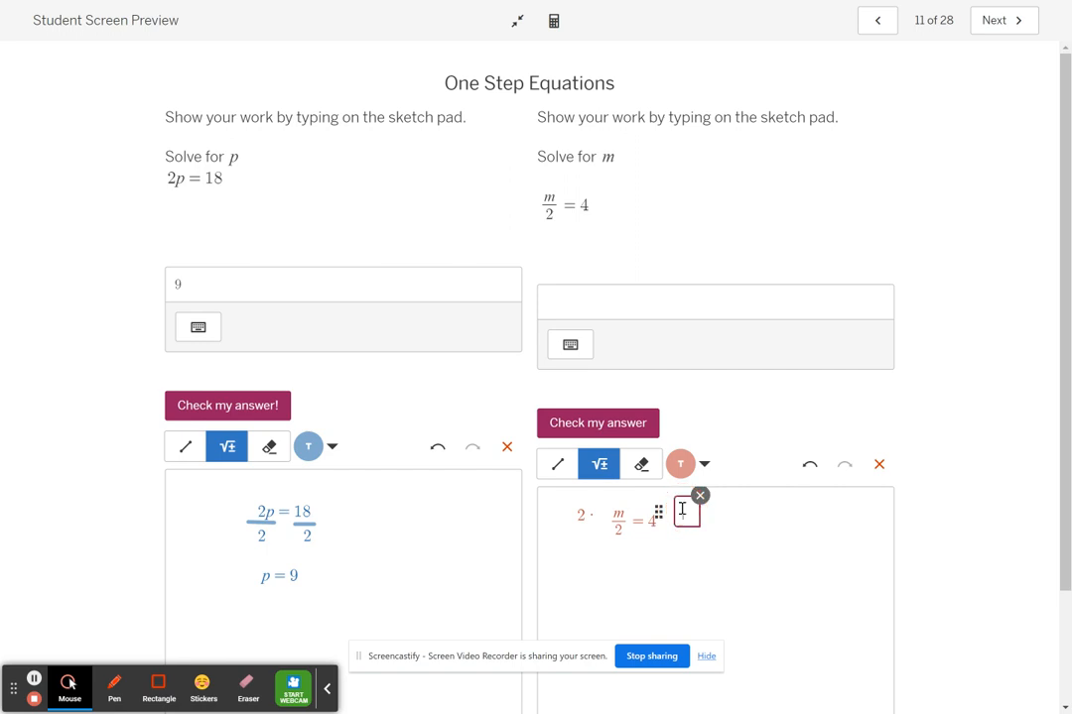
{"action": "type", "text": "*2"}
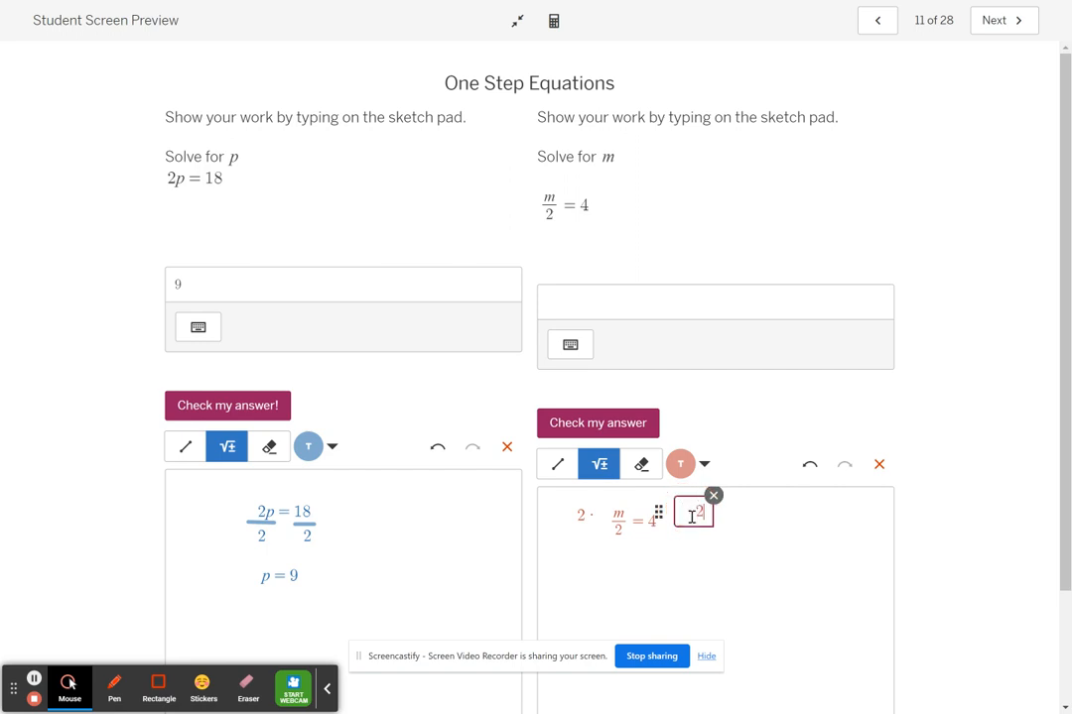
{"action": "left_click_drag", "start_coordinate": [692, 511], "coordinate": [684, 511]}
{"action": "left_click", "coordinate": [602, 566]}
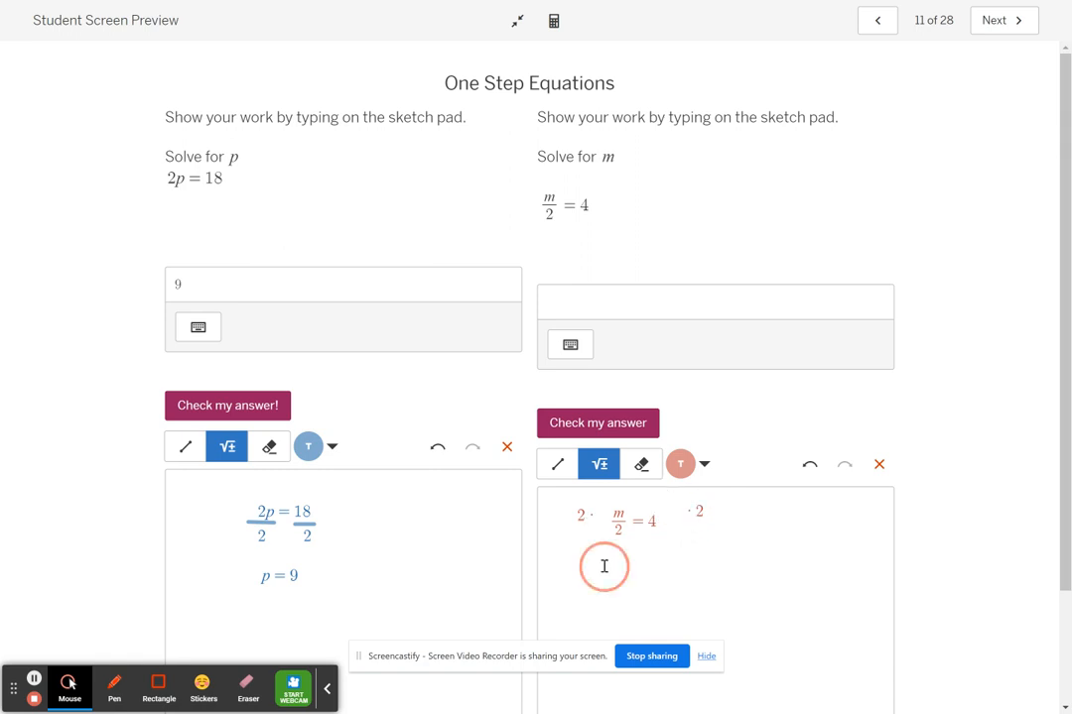
Draw a blue line crossing out the multiplier 2 and the denominator 2 on the m sketch pad.
{"action": "left_click", "coordinate": [558, 467]}
{"action": "left_click", "coordinate": [680, 463]}
{"action": "left_click", "coordinate": [678, 510]}
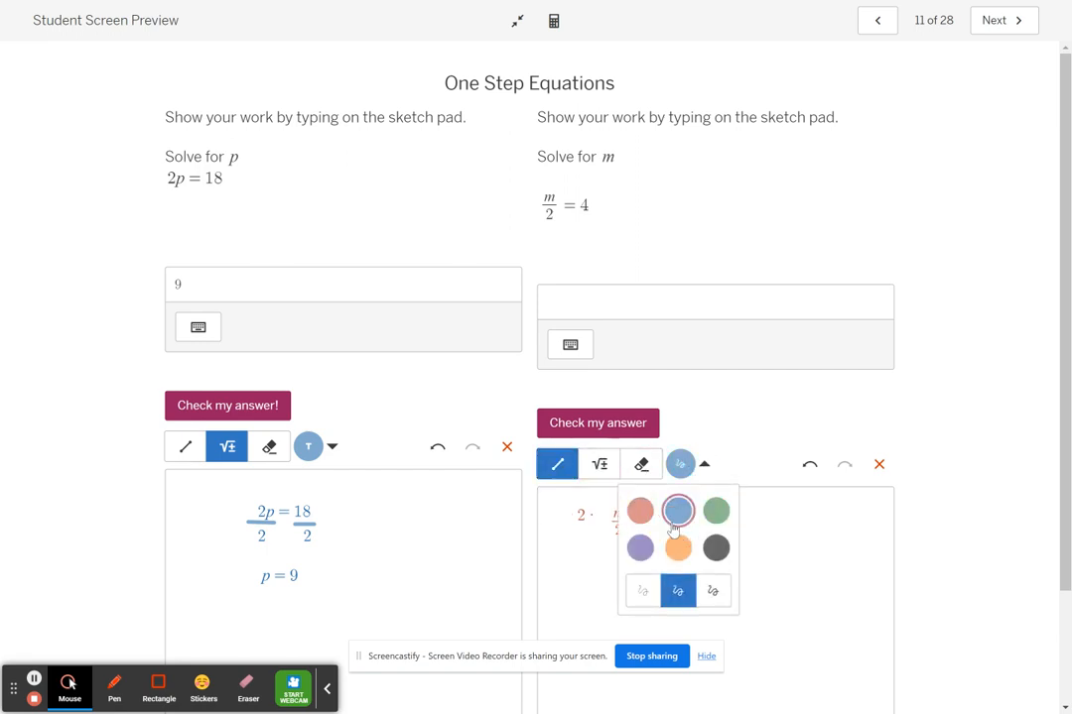
{"action": "left_click", "coordinate": [542, 504]}
{"action": "left_click_drag", "start_coordinate": [572, 507], "coordinate": [624, 532]}
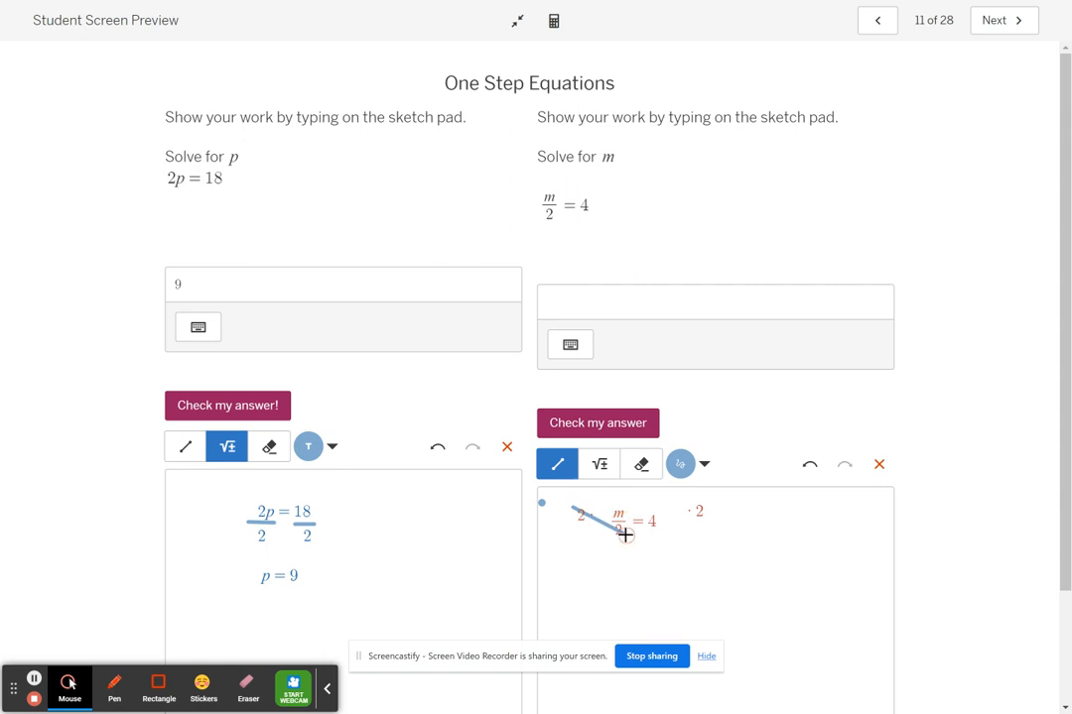
Write m = 8 as math below the equation and move the ·2 right beside the 4.
{"action": "left_click", "coordinate": [600, 469]}
{"action": "left_click", "coordinate": [608, 564]}
{"action": "type", "text": "m "}
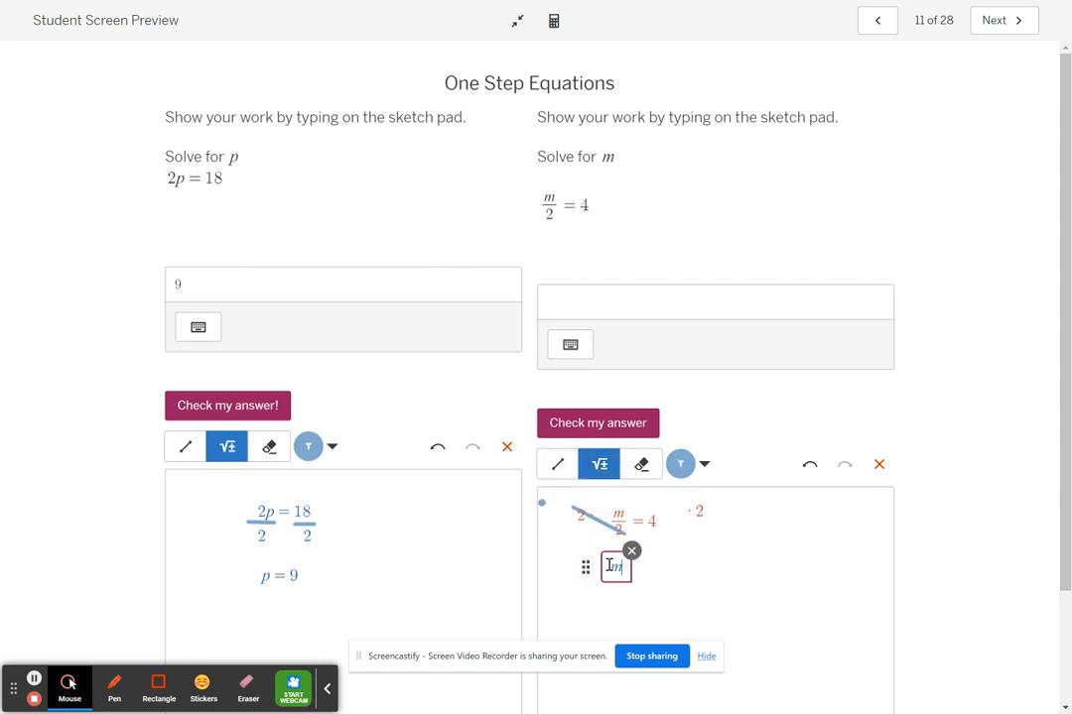
{"action": "type", "text": "="}
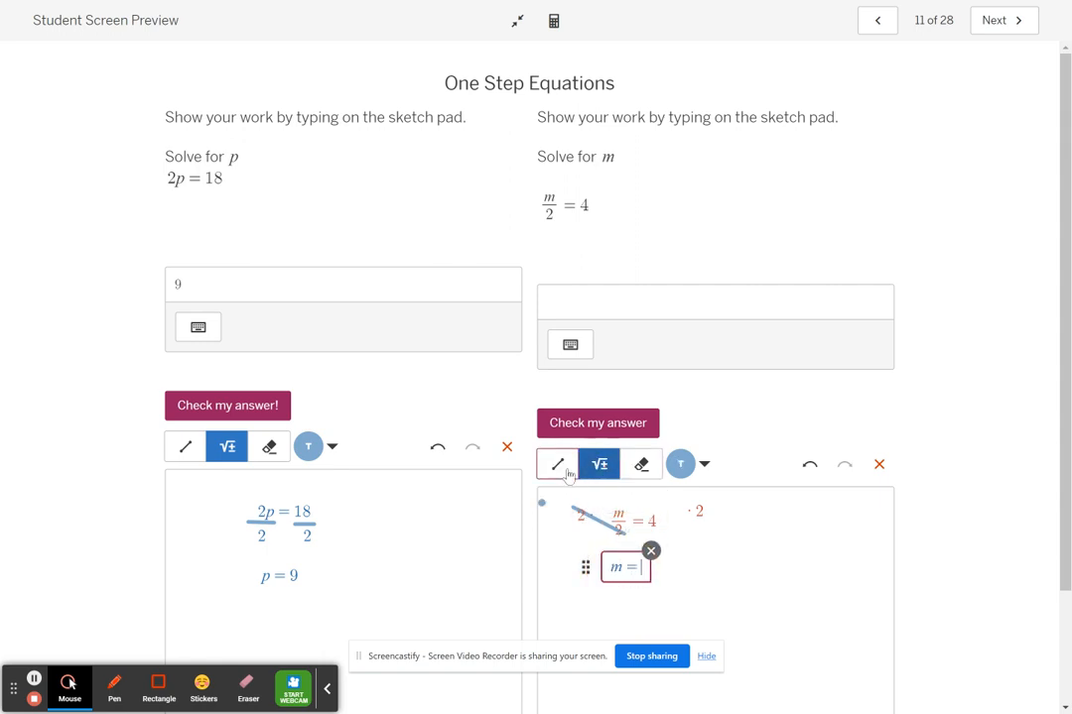
{"action": "left_click", "coordinate": [700, 509]}
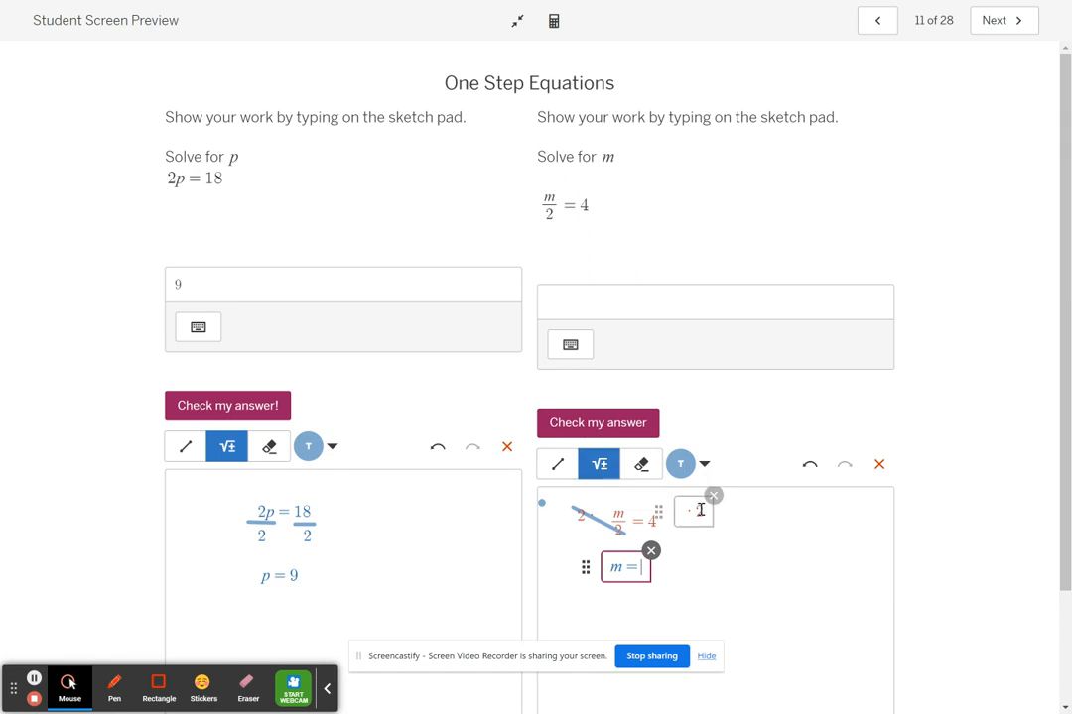
{"action": "left_click_drag", "start_coordinate": [658, 511], "coordinate": [642, 526]}
{"action": "left_click", "coordinate": [646, 567]}
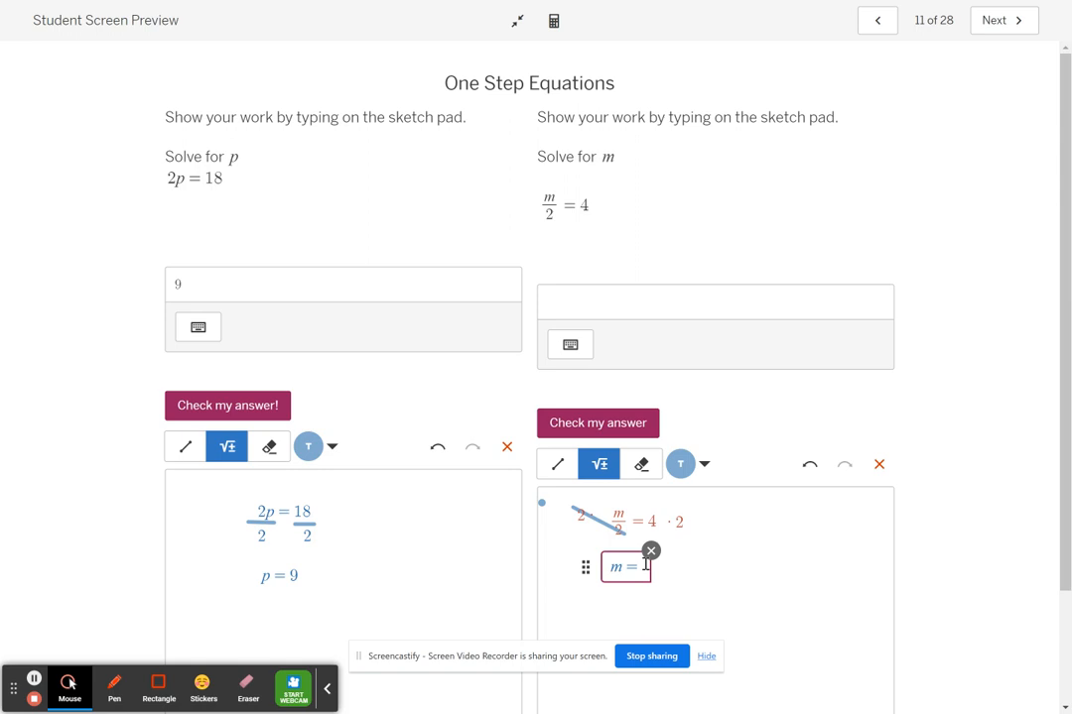
{"action": "left_click", "coordinate": [642, 565]}
{"action": "type", "text": "8"}
Enter 8 as the answer for m and check it.
{"action": "left_click", "coordinate": [692, 298]}
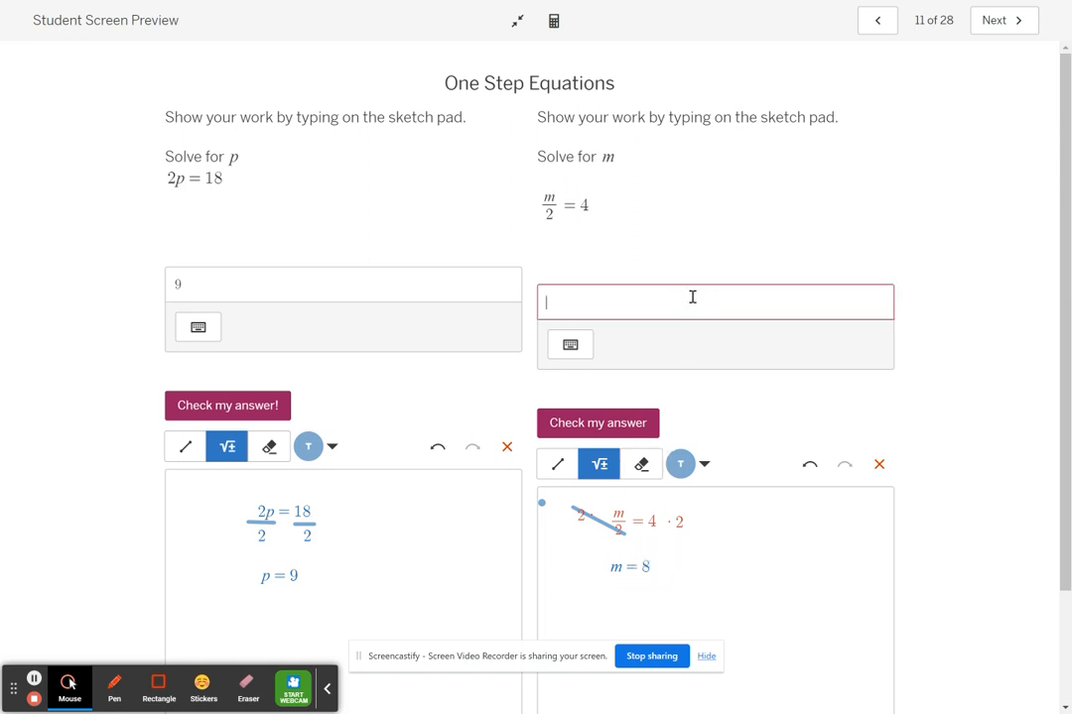
{"action": "type", "text": "8"}
{"action": "left_click", "coordinate": [598, 424]}
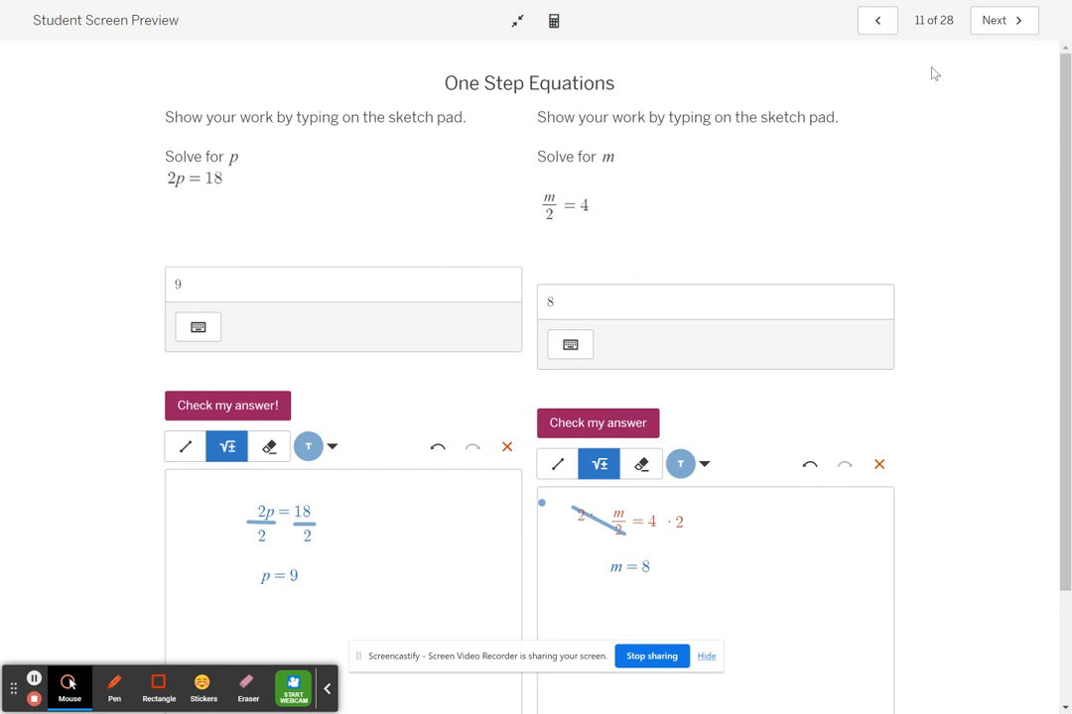
Advance the student preview to screen 18, with the steps to solve most two-step equations.
{"action": "left_click", "coordinate": [997, 20]}
{"action": "left_click", "coordinate": [1000, 20]}
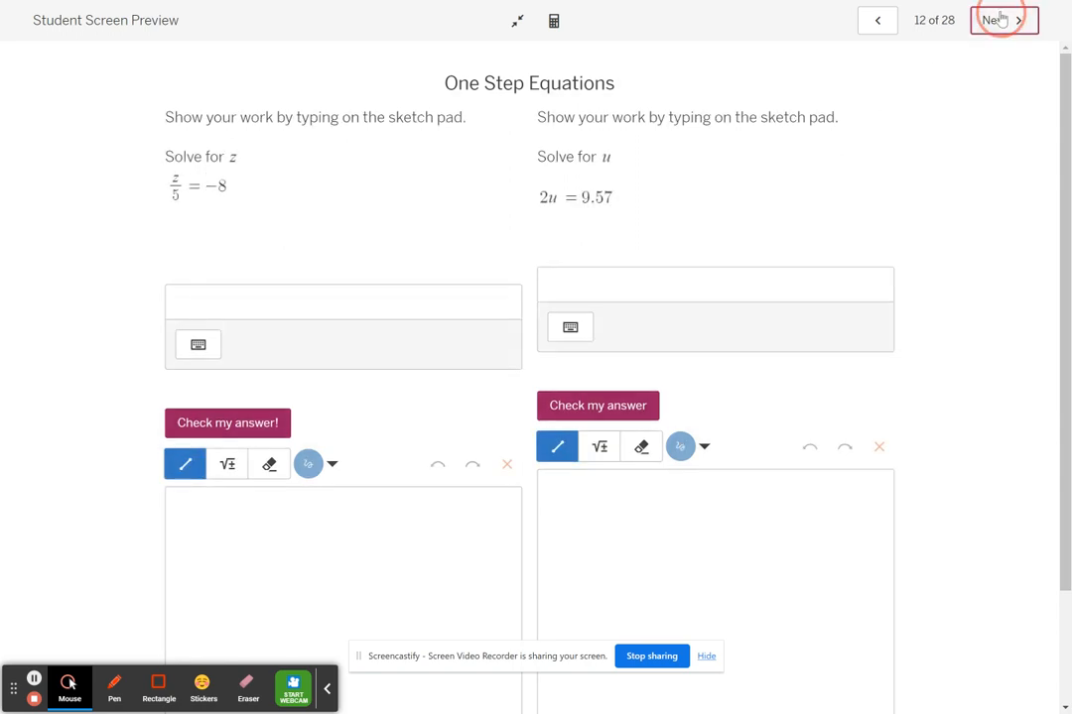
{"action": "left_click", "coordinate": [1000, 20]}
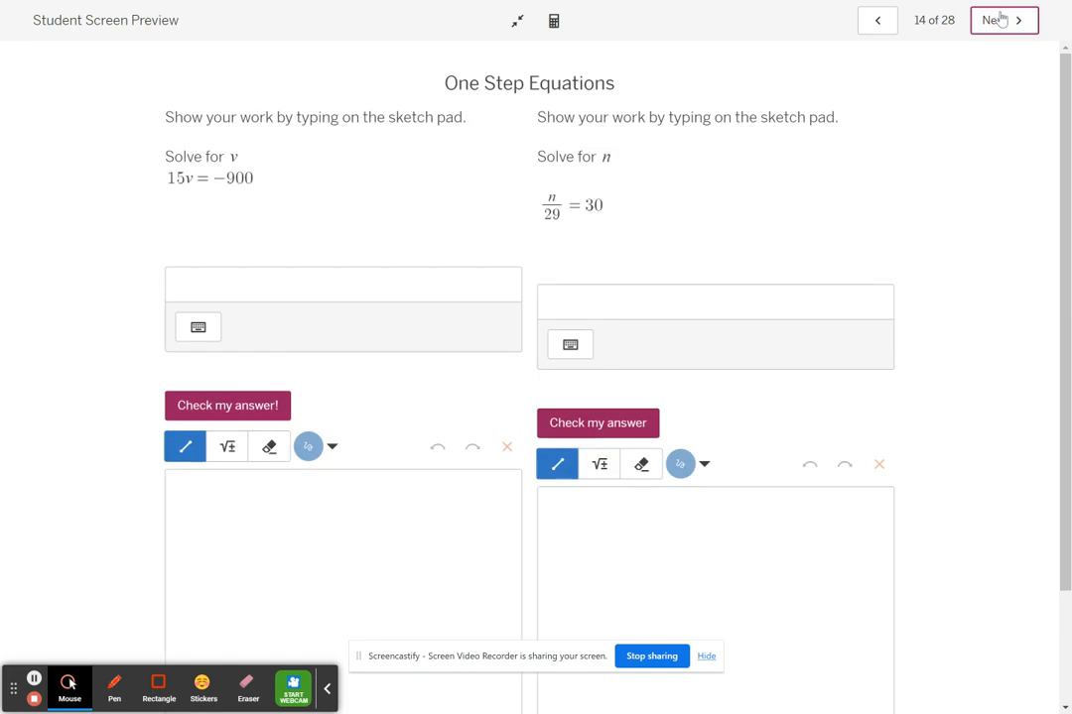
{"action": "left_click", "coordinate": [1000, 20]}
{"action": "left_click", "coordinate": [1000, 20]}
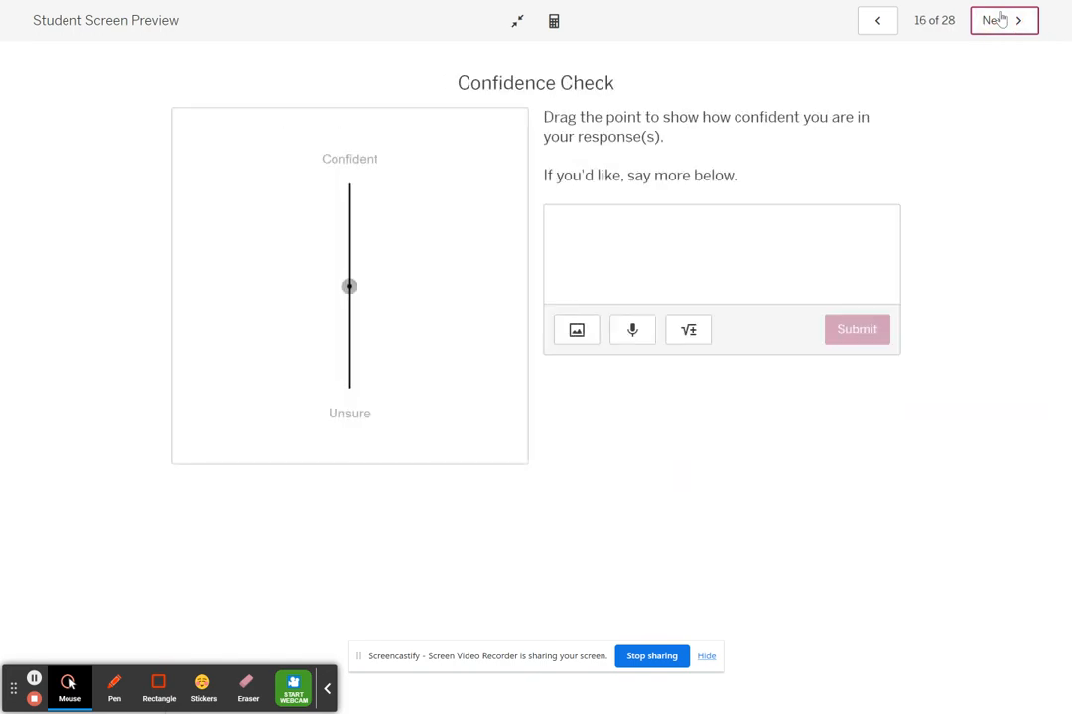
{"action": "left_click", "coordinate": [1000, 20]}
{"action": "left_click", "coordinate": [1000, 20]}
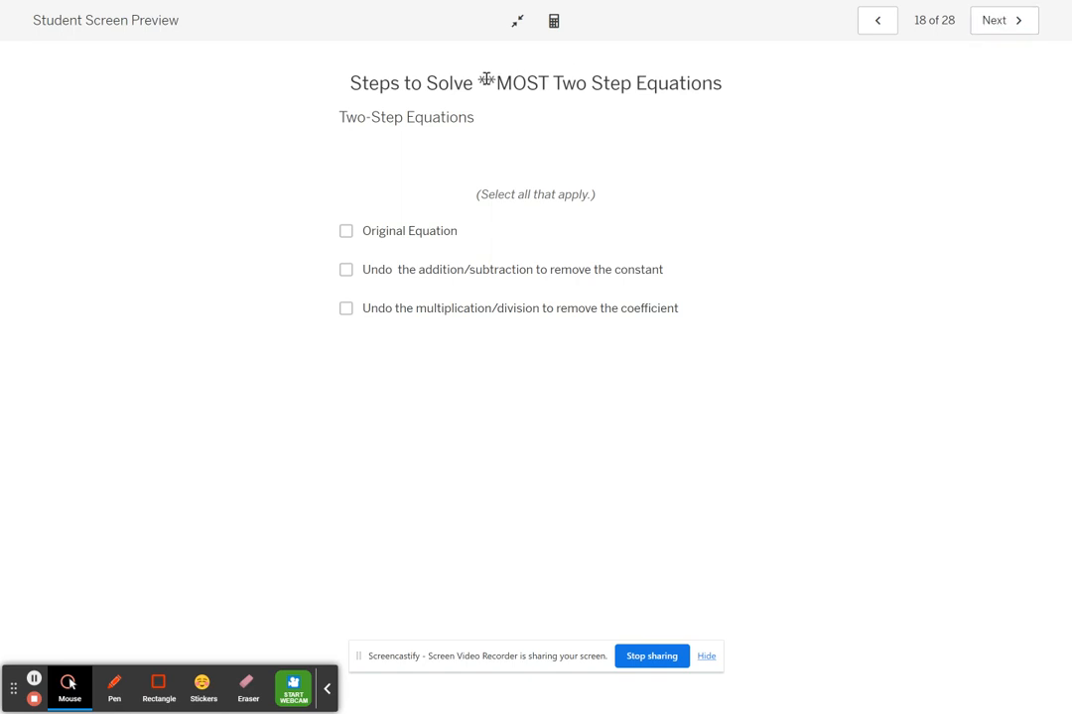
Highlight **MOST in the screen title, and advance the preview to screen 20 with the two-step equations.
{"action": "left_click_drag", "start_coordinate": [481, 79], "coordinate": [556, 79]}
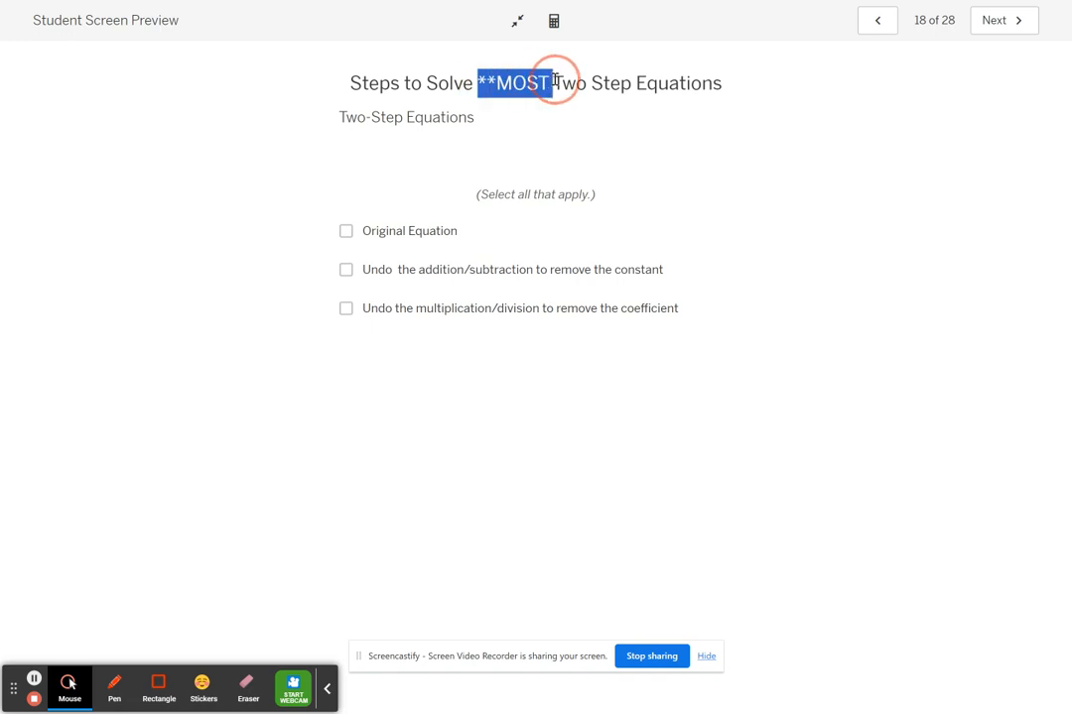
{"action": "right_click", "coordinate": [991, 23]}
{"action": "left_click", "coordinate": [991, 24]}
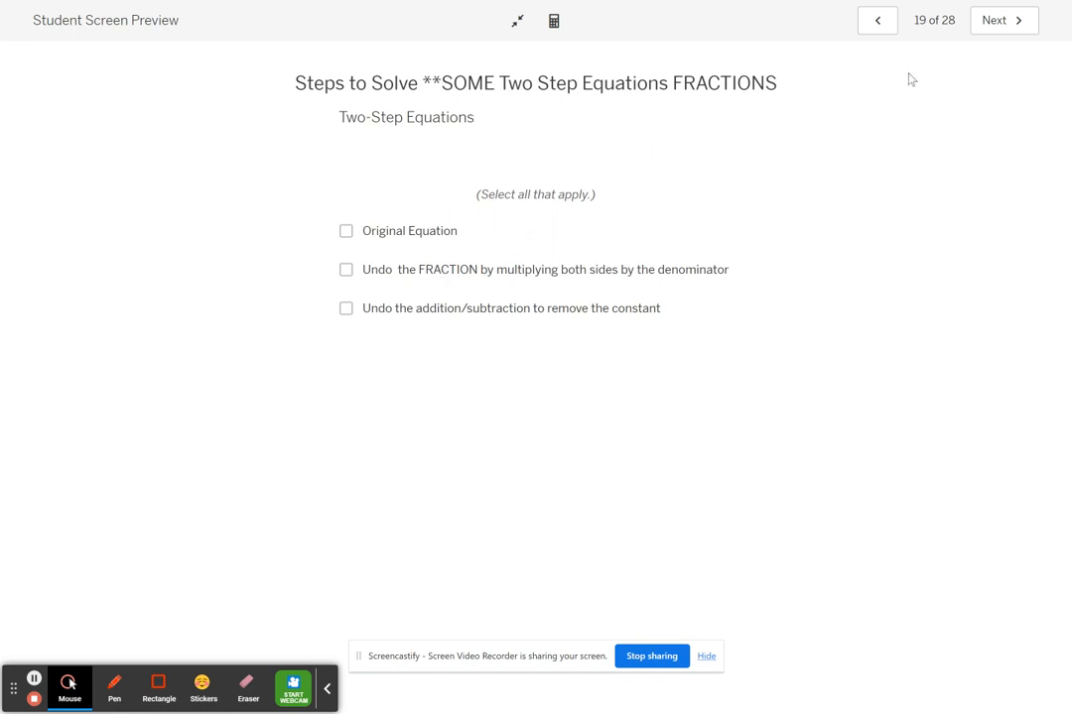
{"action": "left_click", "coordinate": [991, 34]}
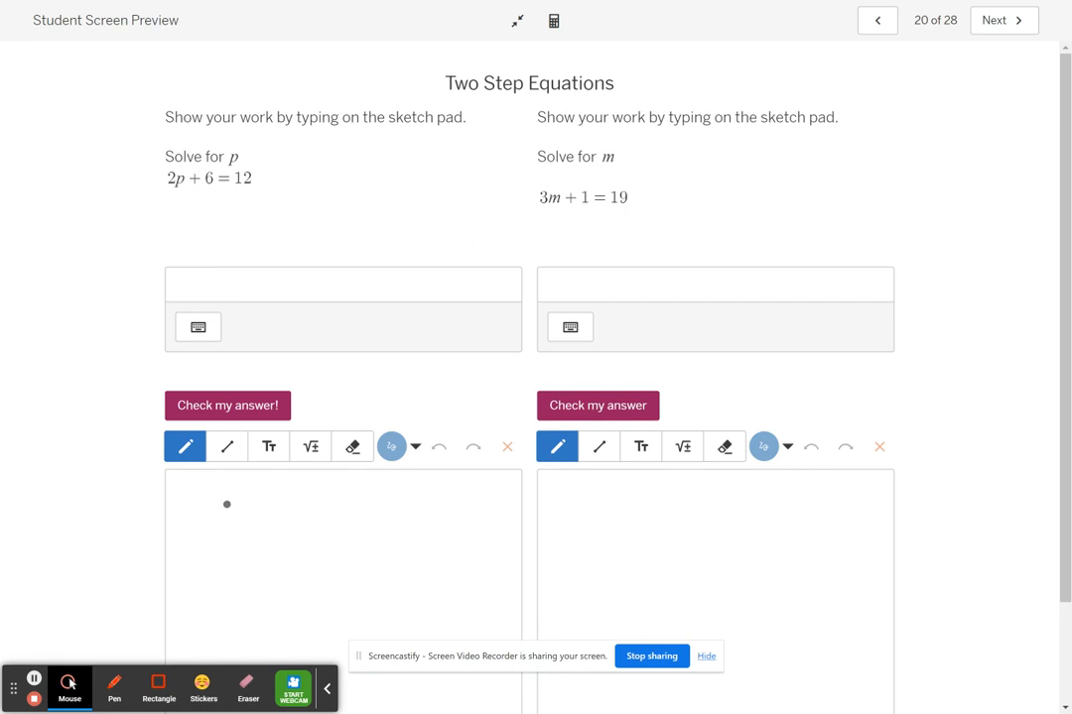
Handwrite 2p + 6 = 12 with the pencil on the p sketch pad and undo all of its strokes.
{"action": "mouse_move", "coordinate": [226, 504]}
{"action": "left_mouse_down"}
{"action": "mouse_move", "coordinate": [242, 536]}
{"action": "mouse_move", "coordinate": [275, 507]}
{"action": "mouse_move", "coordinate": [274, 531]}
{"action": "mouse_move", "coordinate": [266, 518]}
{"action": "mouse_move", "coordinate": [304, 527]}
{"action": "mouse_move", "coordinate": [305, 514]}
{"action": "mouse_move", "coordinate": [330, 512]}
{"action": "mouse_move", "coordinate": [369, 527]}
{"action": "mouse_move", "coordinate": [390, 512]}
{"action": "mouse_move", "coordinate": [401, 531]}
{"action": "left_mouse_up"}
{"action": "left_click", "coordinate": [279, 515]}
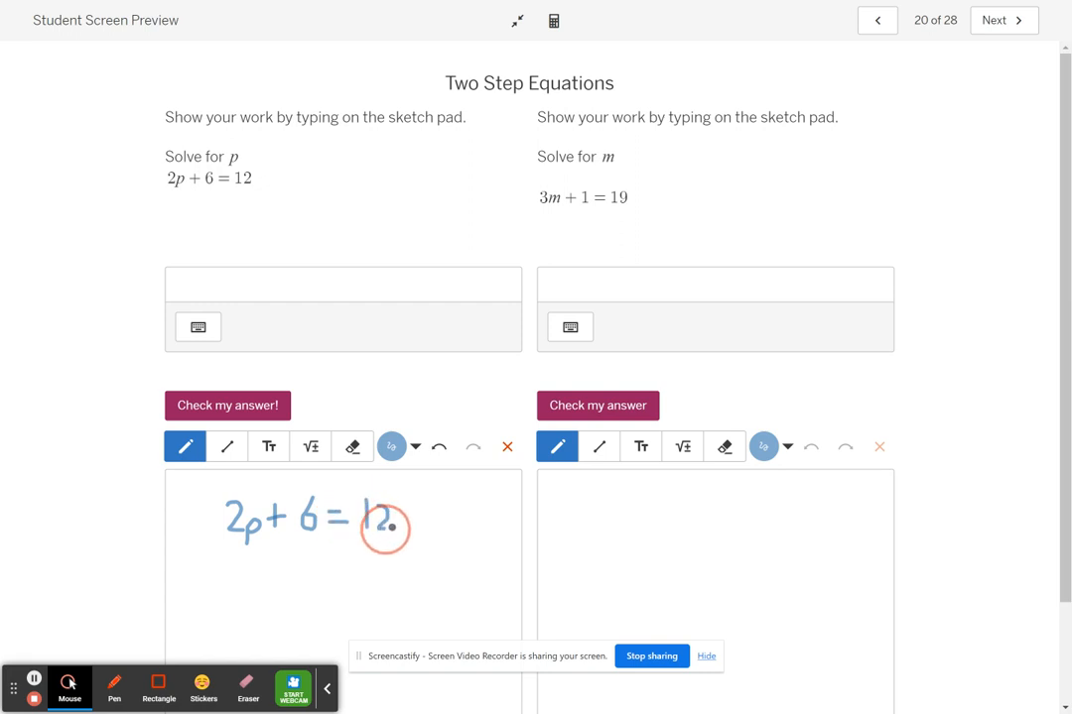
{"action": "triple_click", "coordinate": [439, 447]}
{"action": "triple_click", "coordinate": [438, 447]}
{"action": "triple_click", "coordinate": [438, 447]}
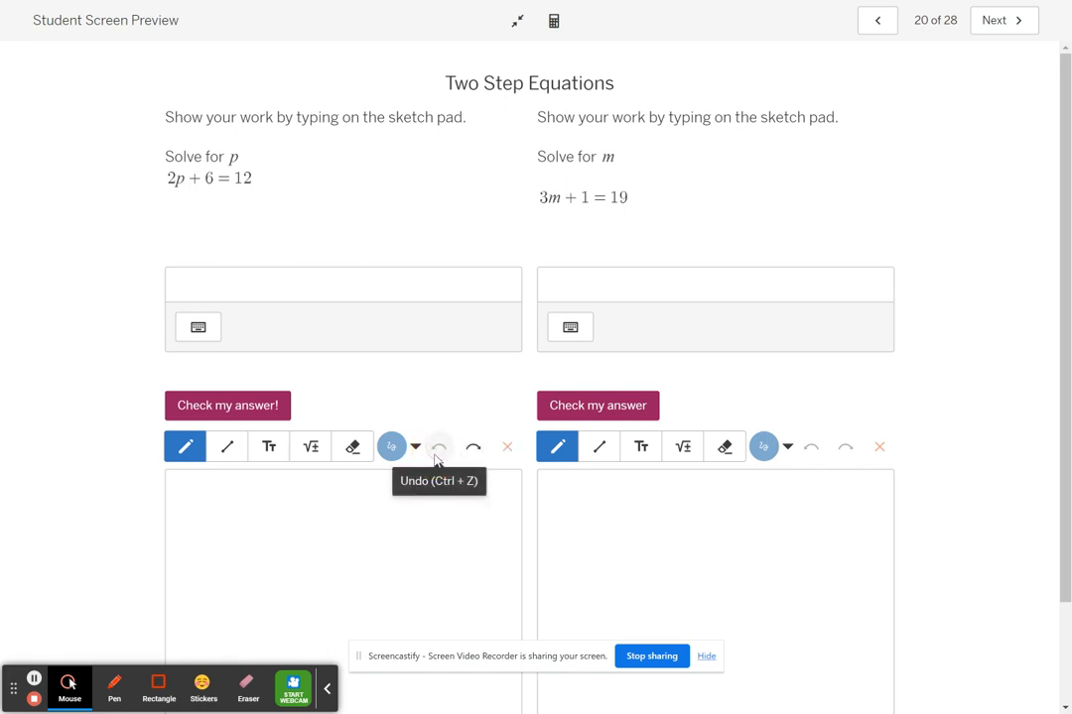
Try writing 2x+6=12 with the Text tool on the p sketch pad, and clear the text.
{"action": "left_click", "coordinate": [269, 449]}
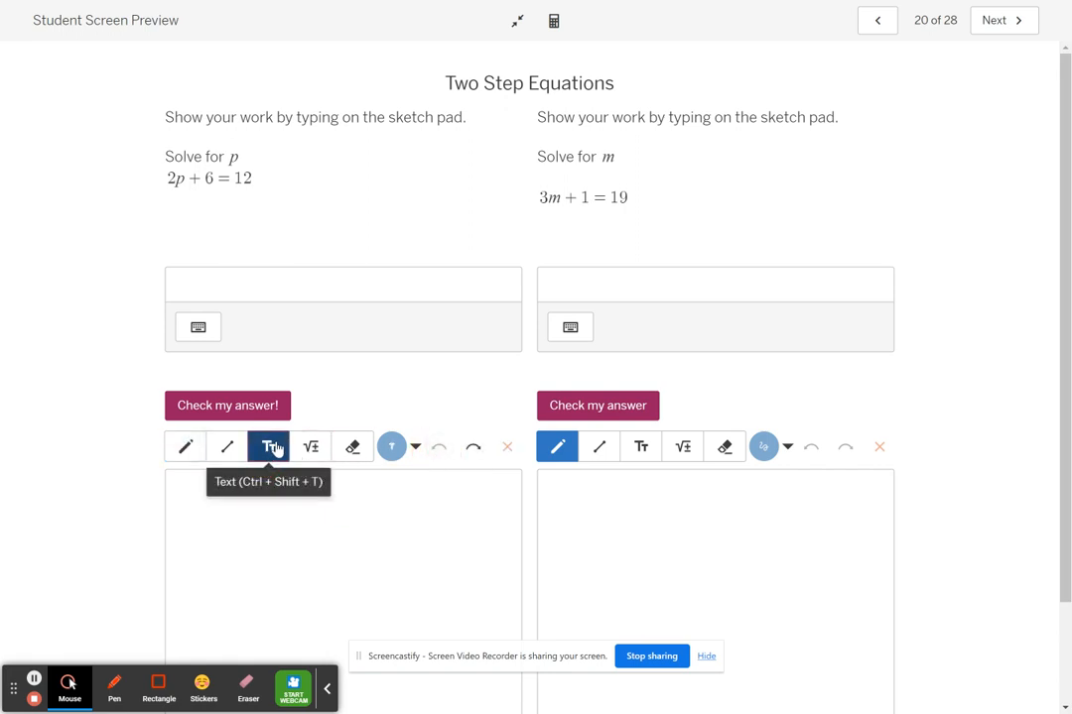
{"action": "left_click", "coordinate": [224, 518]}
{"action": "type", "text": "2x"}
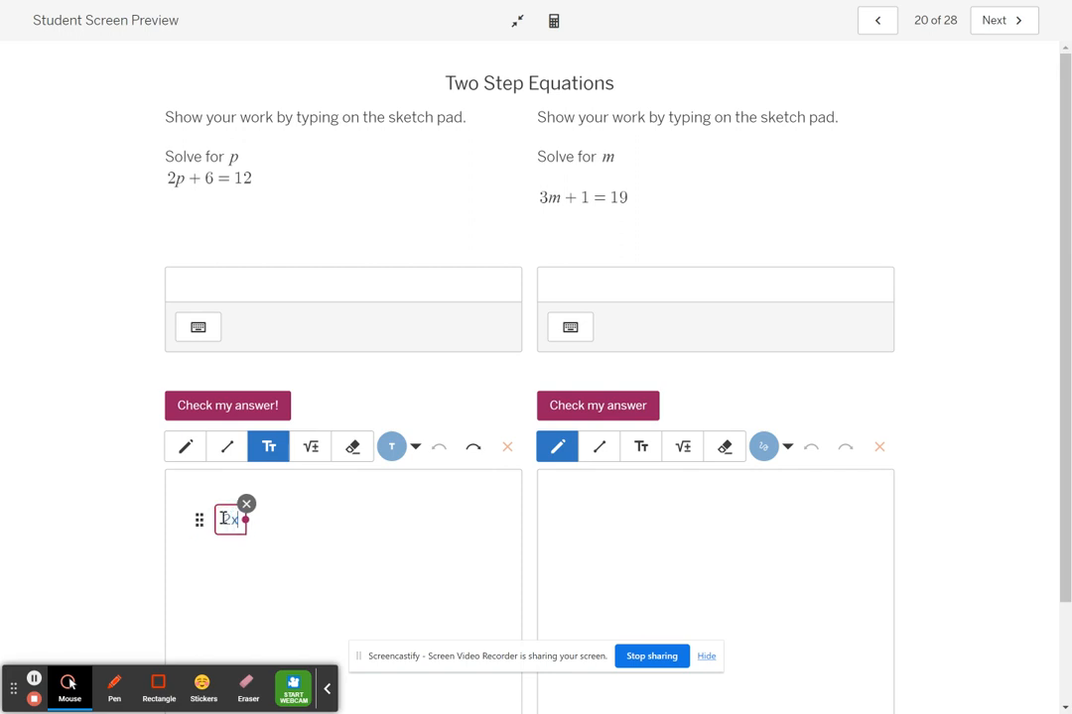
{"action": "type", "text": "+6"}
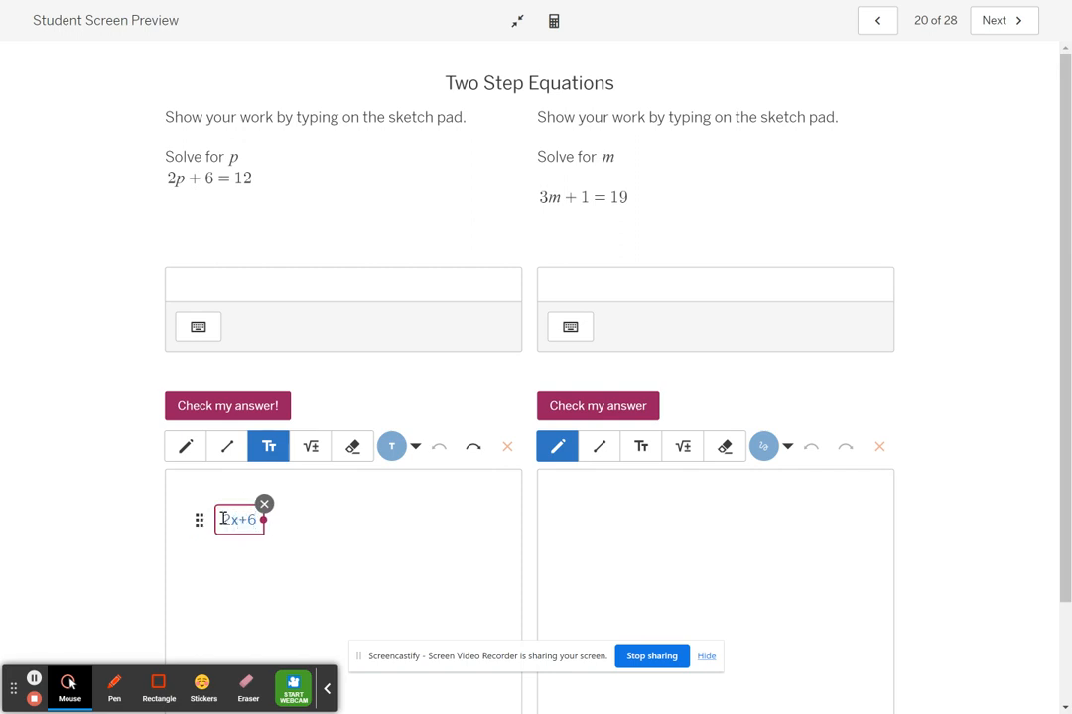
{"action": "type", "text": "=12"}
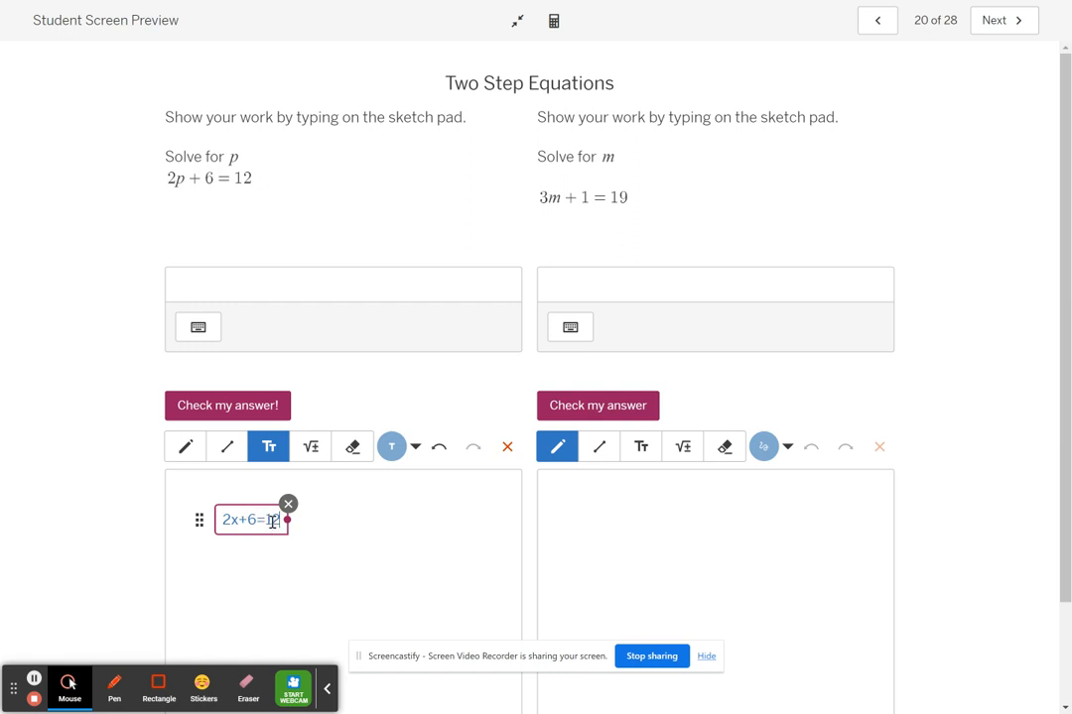
{"action": "key", "text": "BackSpace"}
{"action": "key", "text": "BackSpace"}
{"action": "key", "text": "BackSpace"}
{"action": "key", "text": "BackSpace"}
{"action": "key", "text": "BackSpace"}
{"action": "key", "text": "BackSpace"}
{"action": "key", "text": "BackSpace"}
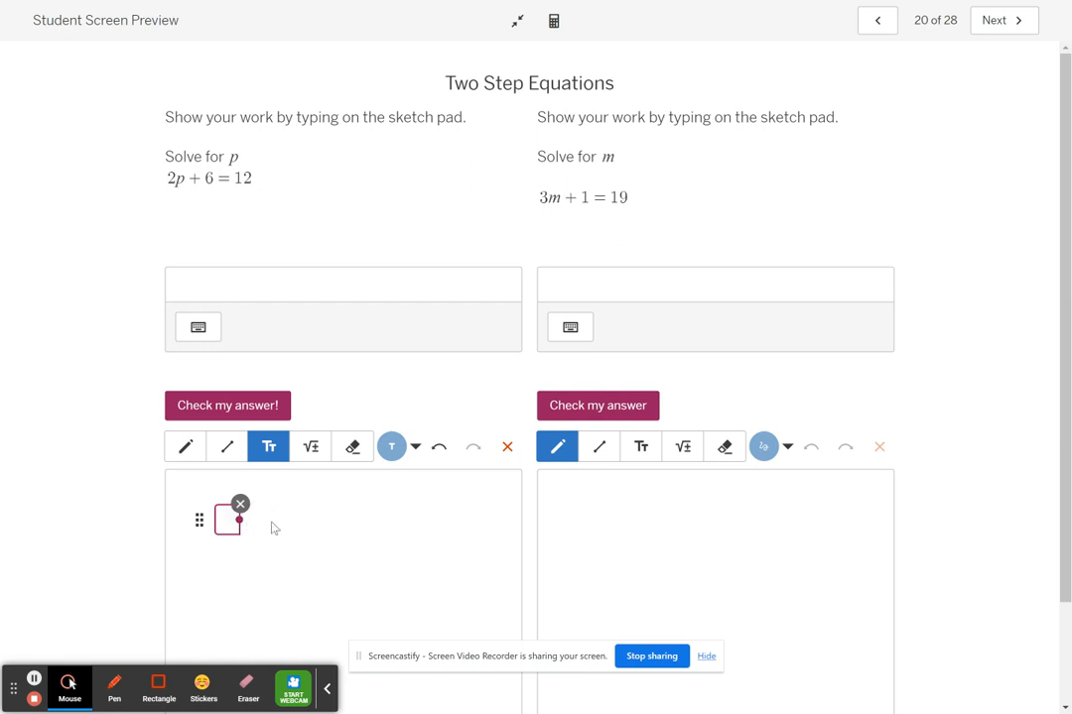
Write the equation 2p + 6 = 12 with the Math tool near the top of the p sketch pad.
{"action": "left_click", "coordinate": [310, 446]}
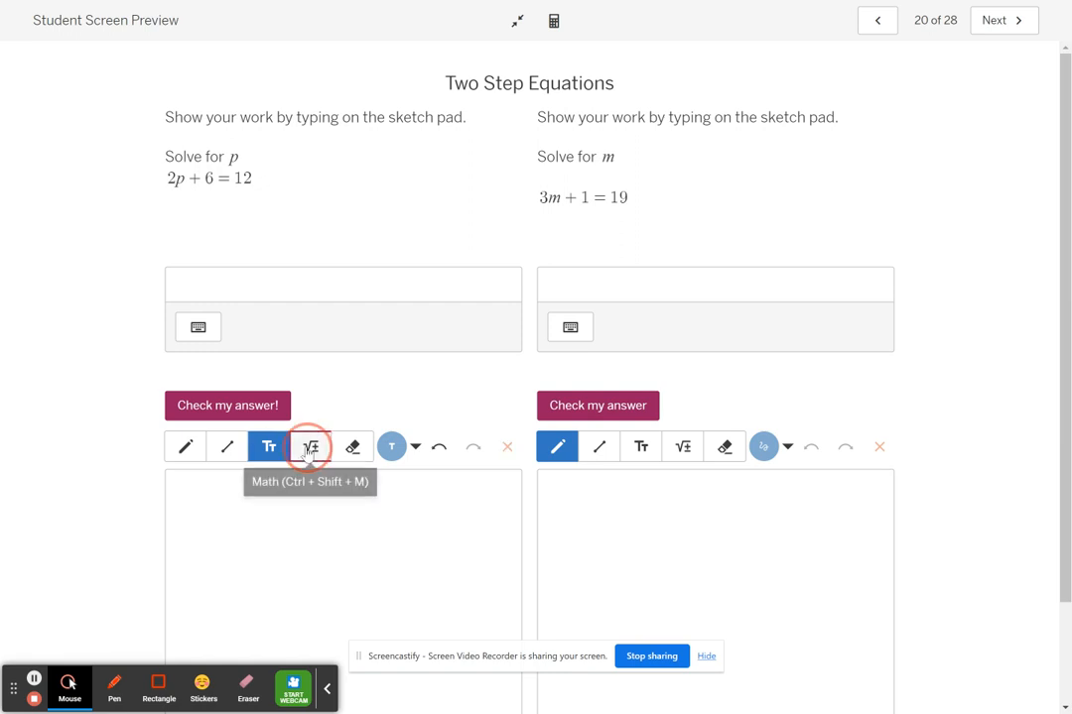
{"action": "left_click", "coordinate": [231, 498]}
{"action": "type", "text": "2"}
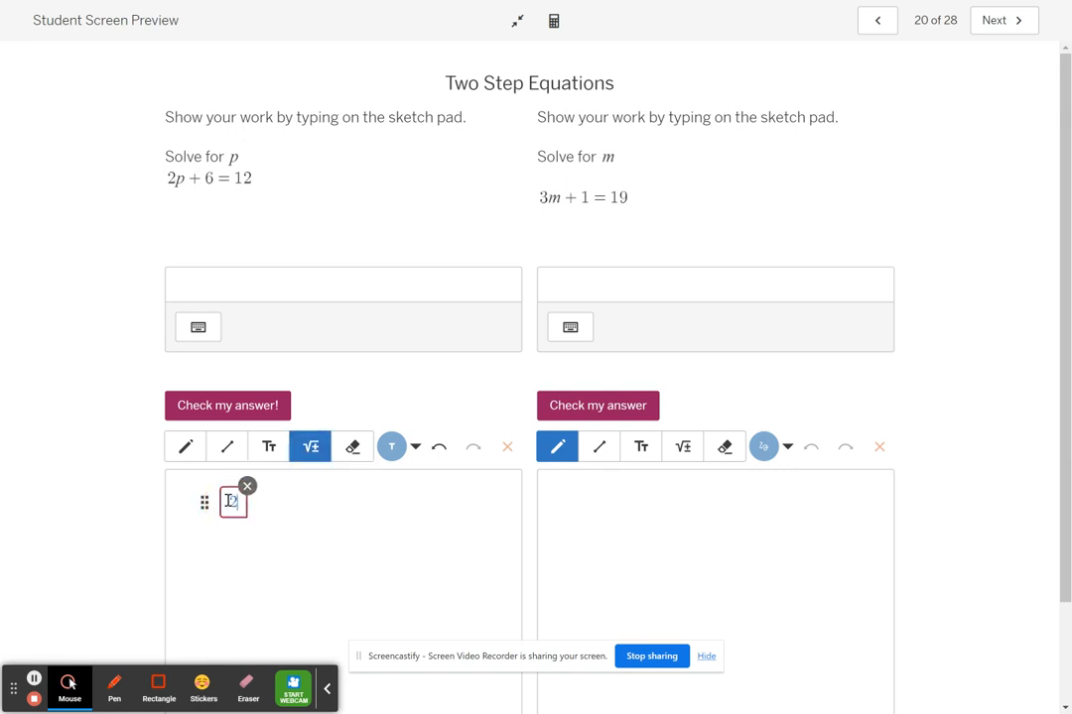
{"action": "type", "text": "p + "}
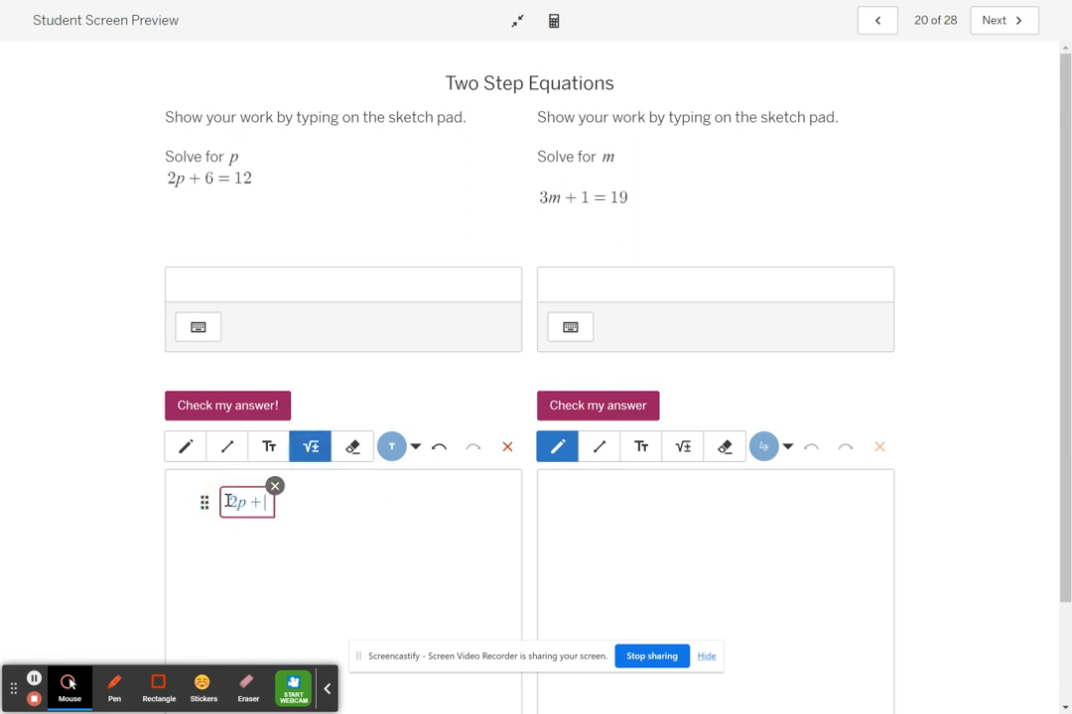
{"action": "type", "text": "6 = 12"}
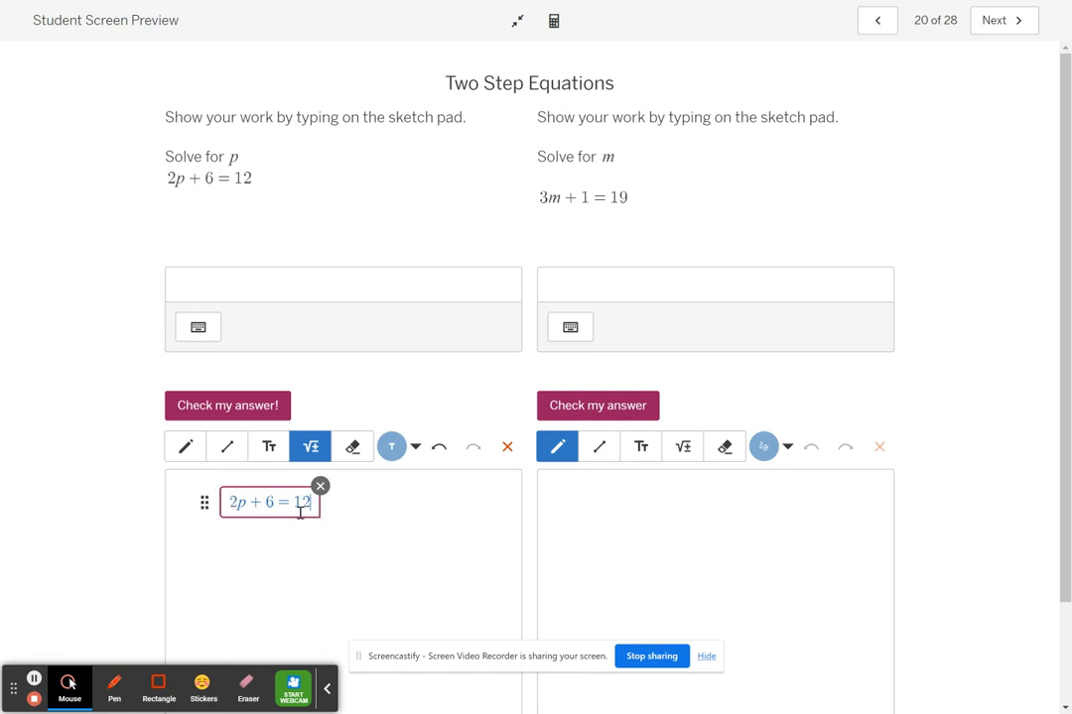
{"action": "left_click", "coordinate": [251, 524]}
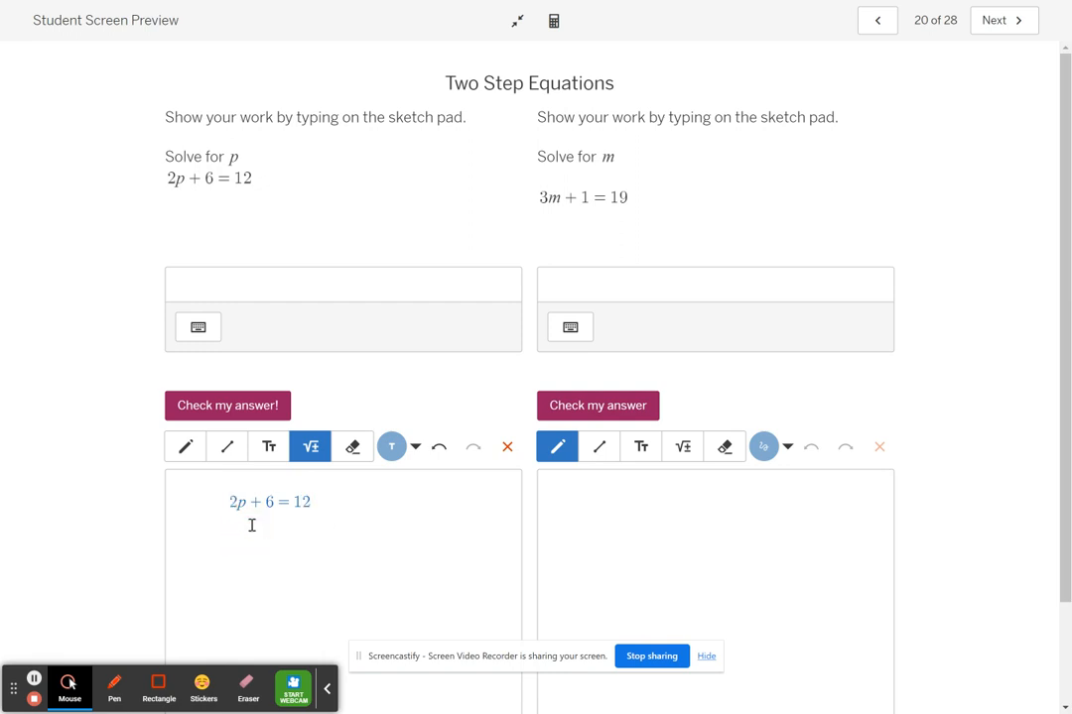
Add −6 beneath both the 6 and the 12 of the equation on the p sketch pad.
{"action": "left_click", "coordinate": [251, 526]}
{"action": "type", "text": "-6  -6"}
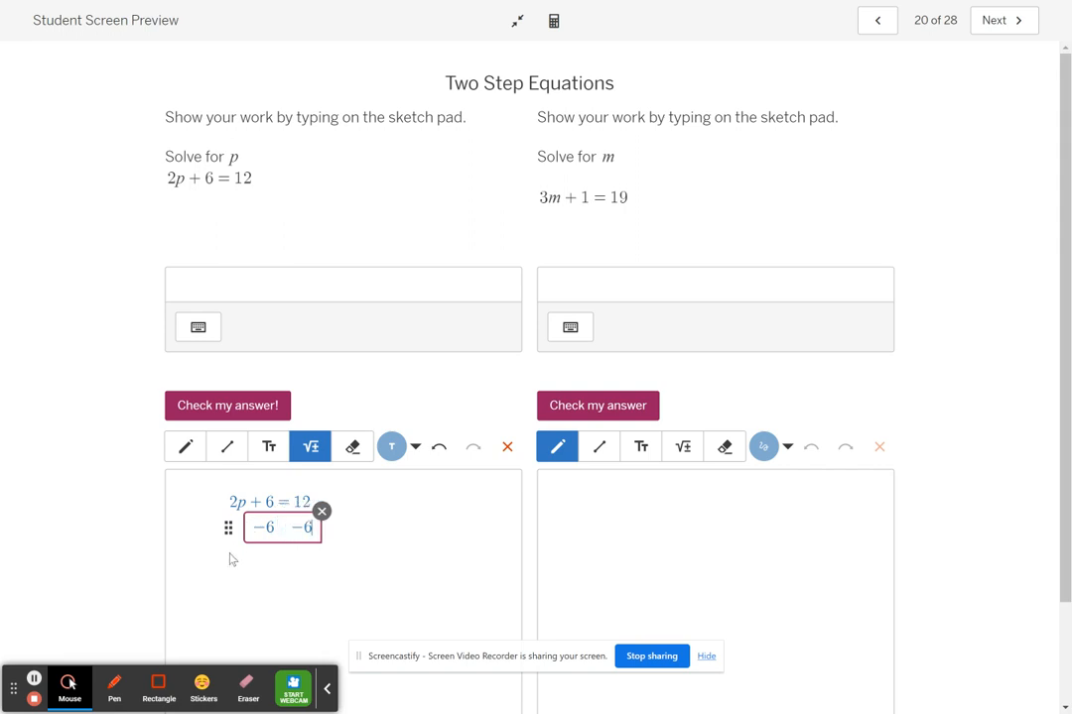
Write 2p = 6 below the subtraction line and shift it slightly right to line up with the work above.
{"action": "left_click", "coordinate": [229, 554]}
{"action": "type", "text": "2"}
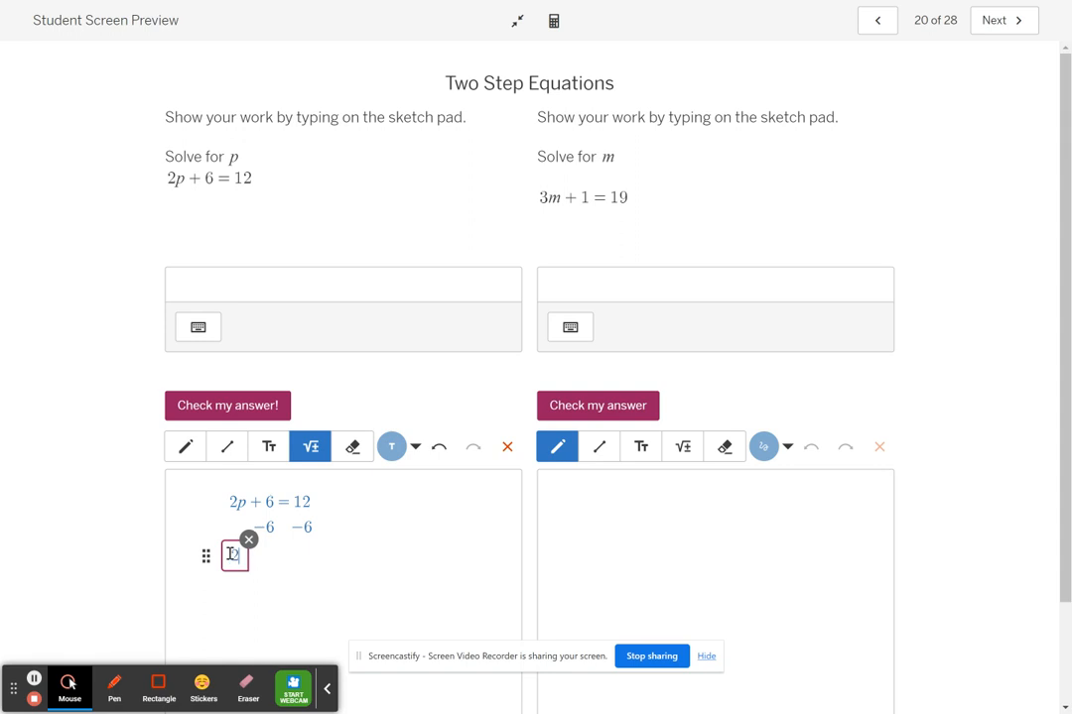
{"action": "type", "text": "p = 6"}
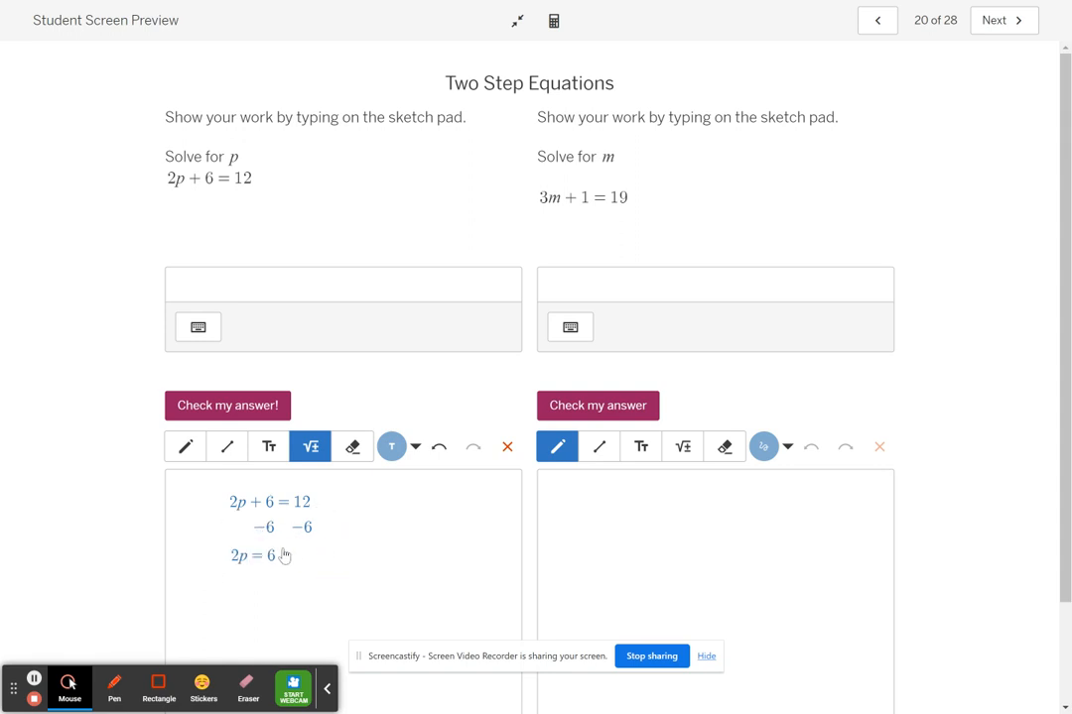
{"action": "left_click", "coordinate": [214, 559]}
{"action": "left_click_drag", "start_coordinate": [214, 559], "coordinate": [235, 562]}
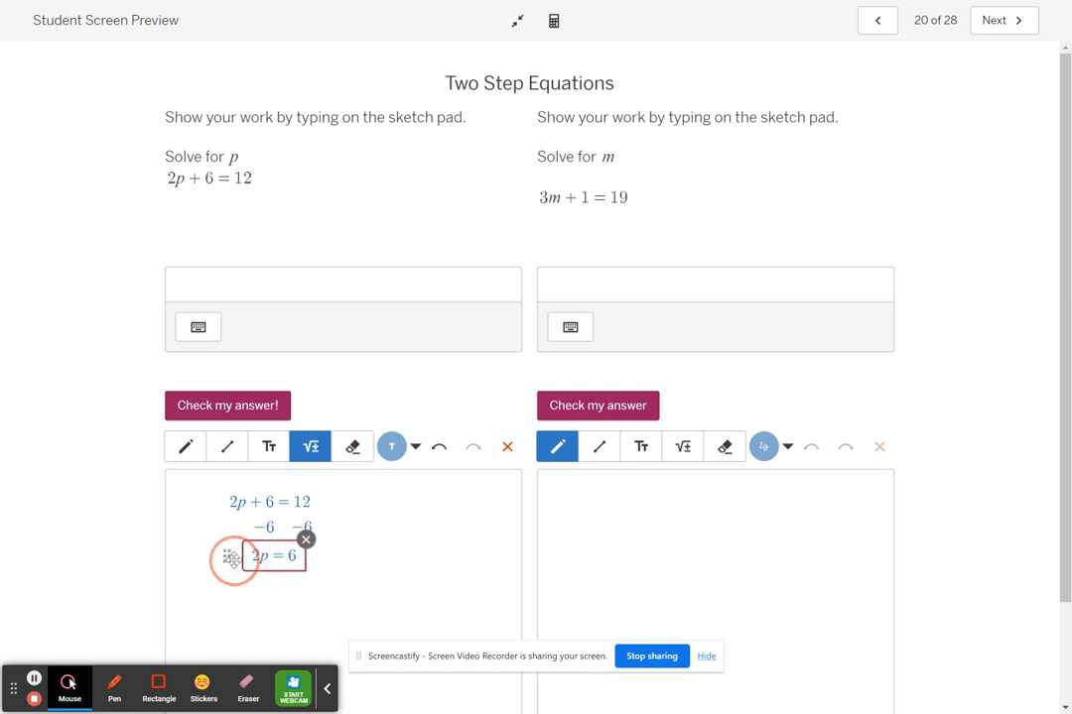
Draw division lines under 2p and 6 with the Line tool, and write a 2 beneath each with the Math tool.
{"action": "left_click", "coordinate": [228, 449]}
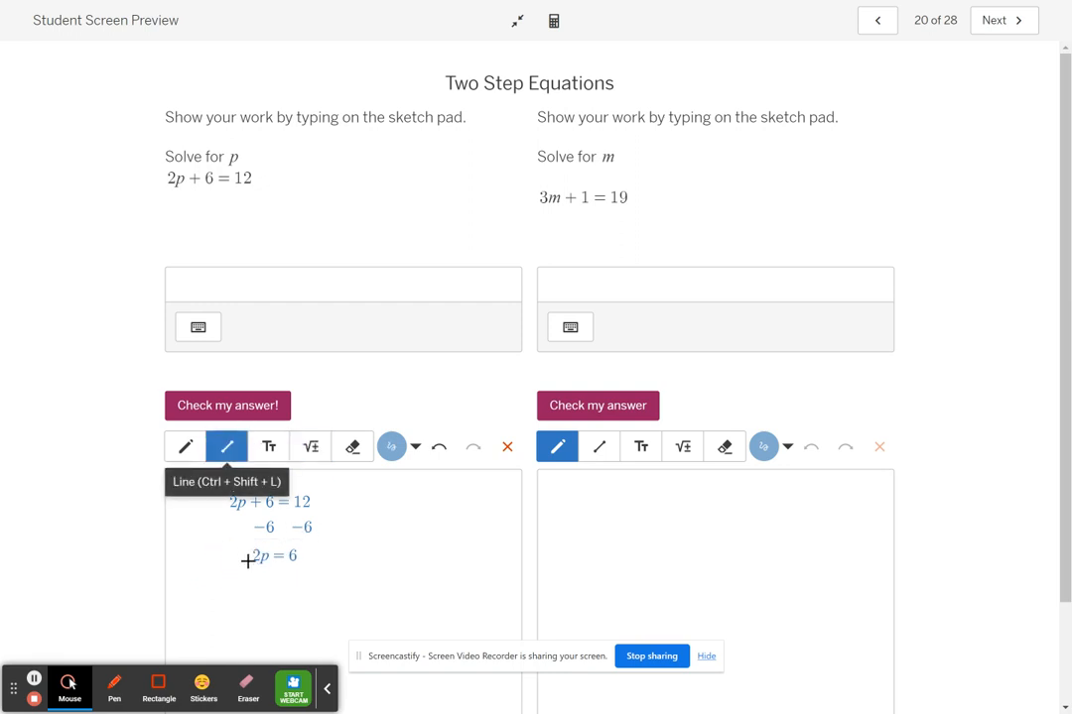
{"action": "left_click_drag", "start_coordinate": [239, 566], "coordinate": [307, 570]}
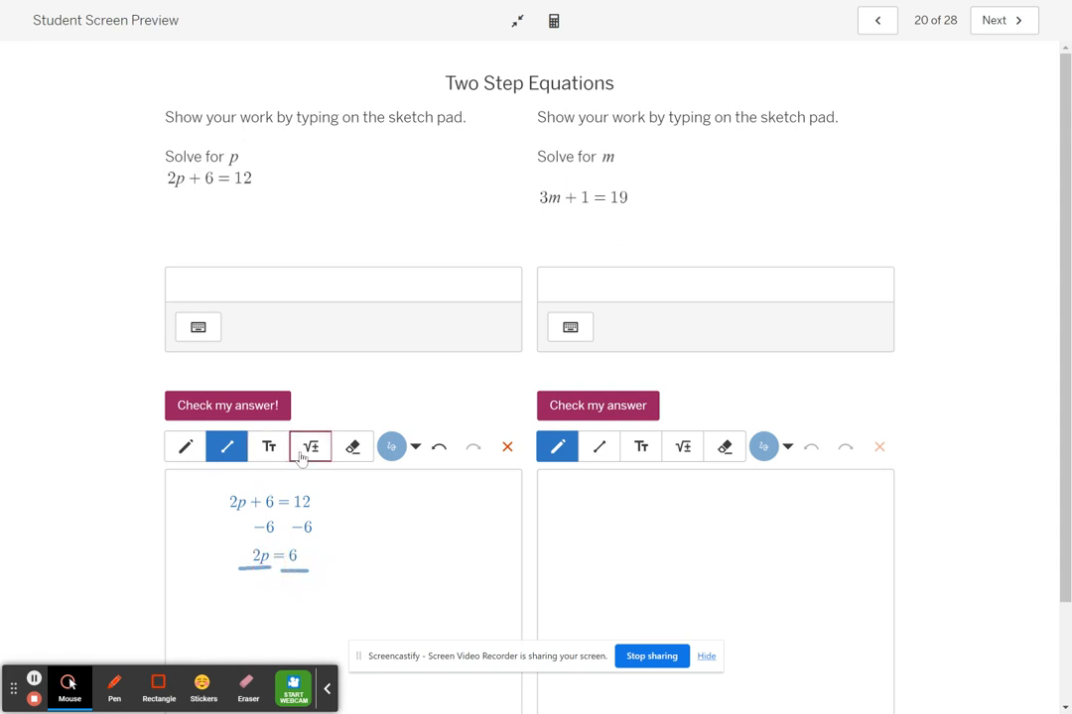
{"action": "left_click", "coordinate": [311, 447]}
{"action": "left_click", "coordinate": [247, 576]}
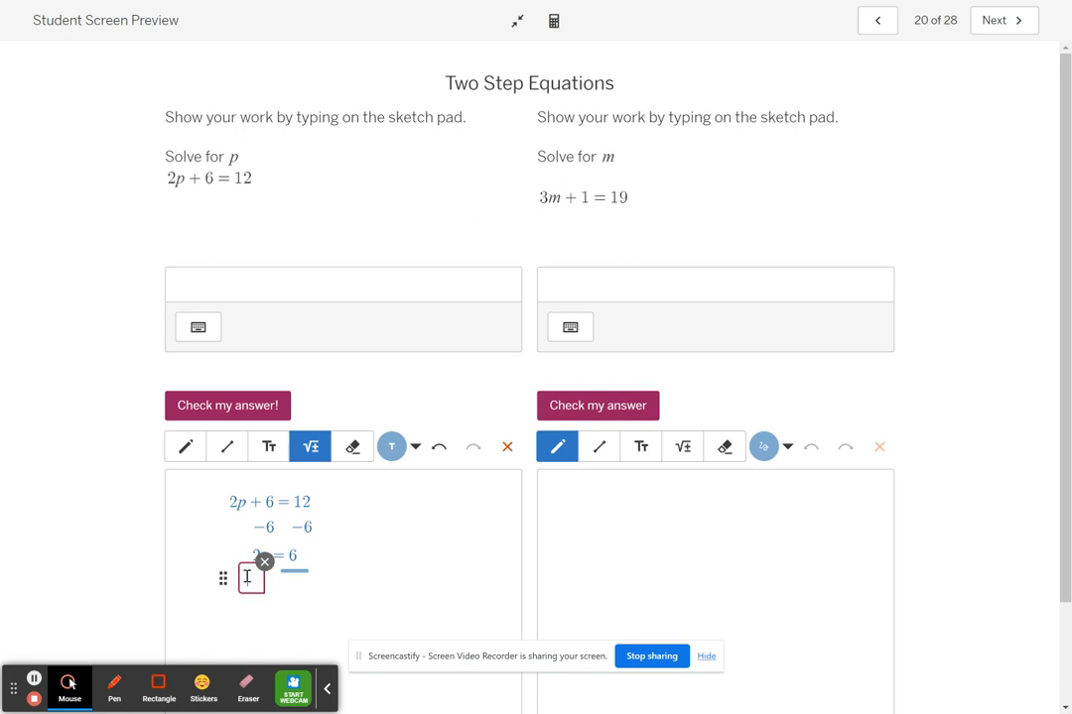
{"action": "type", "text": "2"}
{"action": "left_click", "coordinate": [280, 576]}
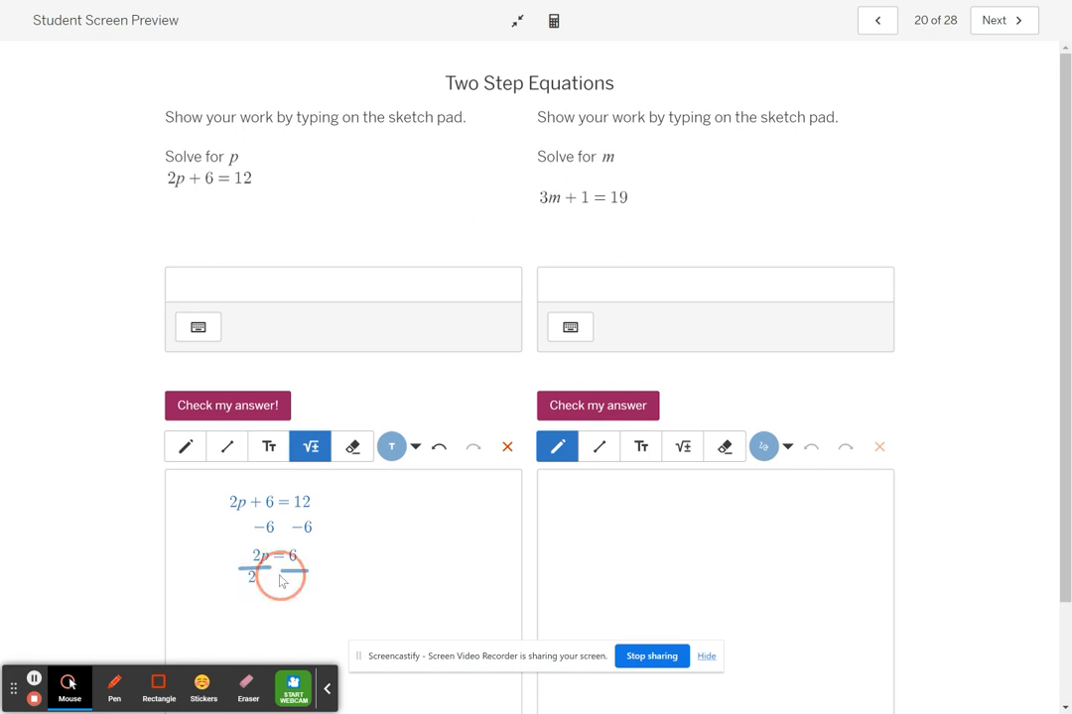
{"action": "left_click", "coordinate": [286, 576]}
{"action": "type", "text": "2"}
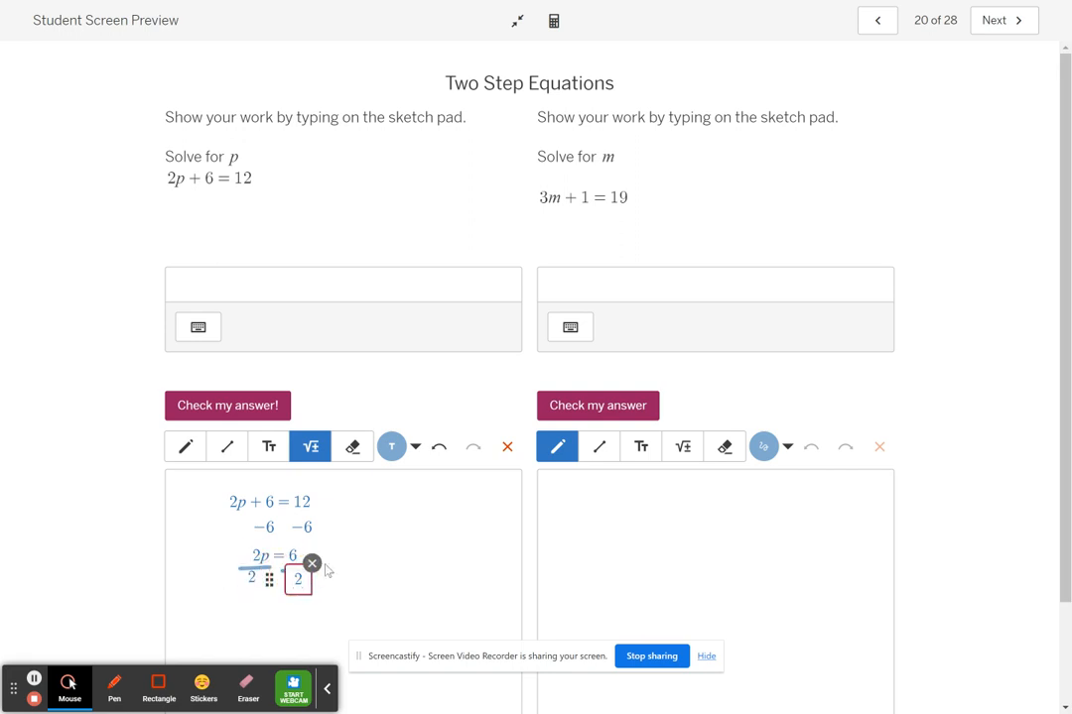
{"action": "left_click", "coordinate": [208, 560]}
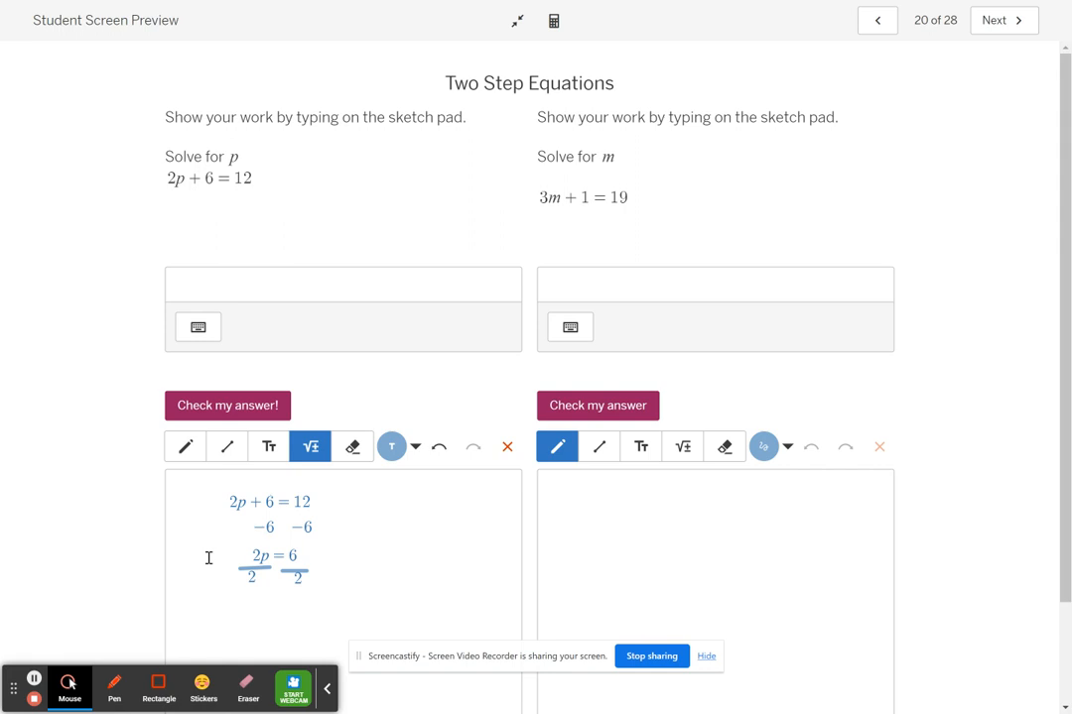
Write the solution p = 3 below the division on the p sketch pad.
{"action": "left_click", "coordinate": [248, 609]}
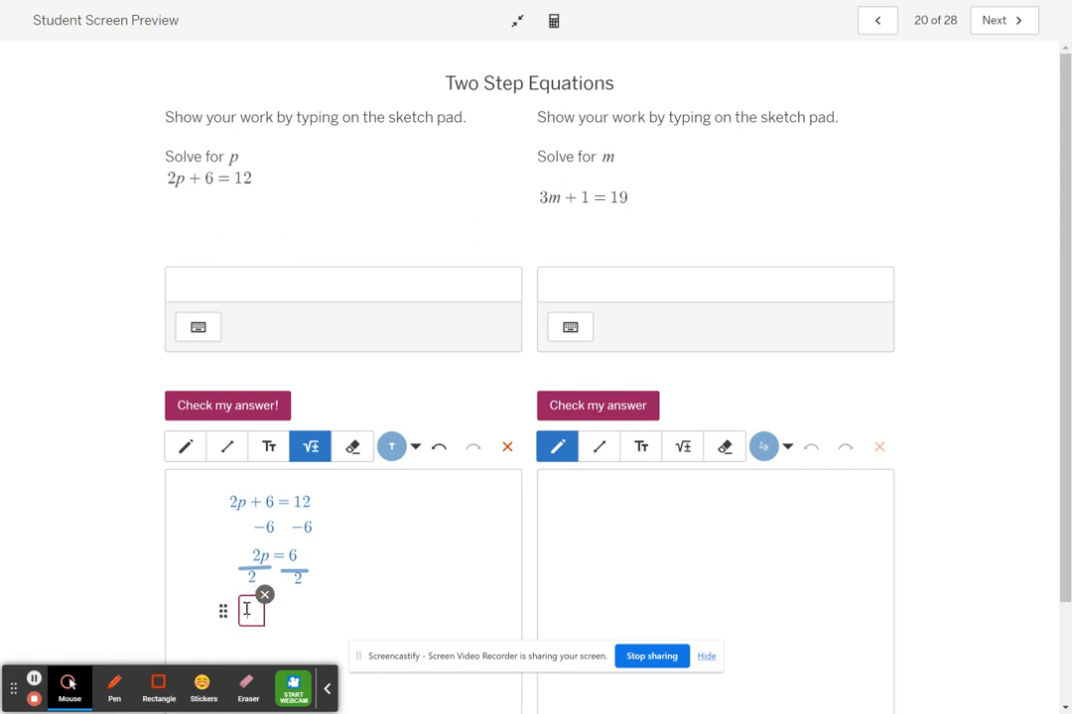
{"action": "type", "text": "p=2"}
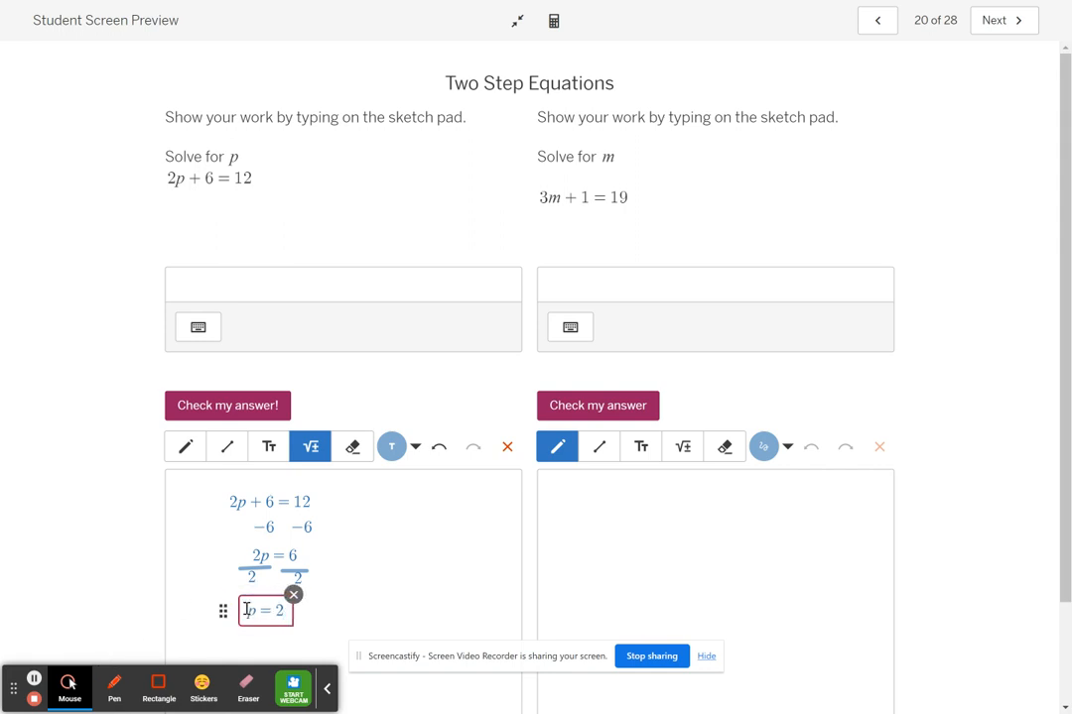
{"action": "key", "text": "BackSpace"}
{"action": "type", "text": "3"}
Enter 3 as the answer for p and check it.
{"action": "left_click", "coordinate": [299, 289]}
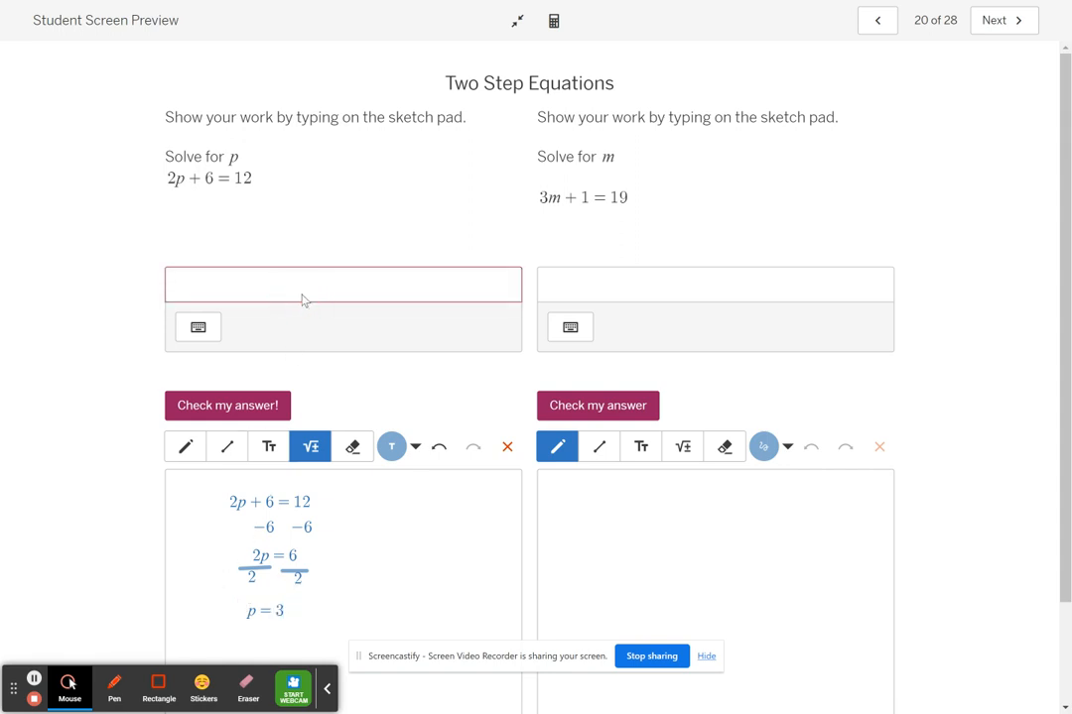
{"action": "left_click", "coordinate": [309, 279]}
{"action": "type", "text": "3"}
{"action": "left_click", "coordinate": [216, 409]}
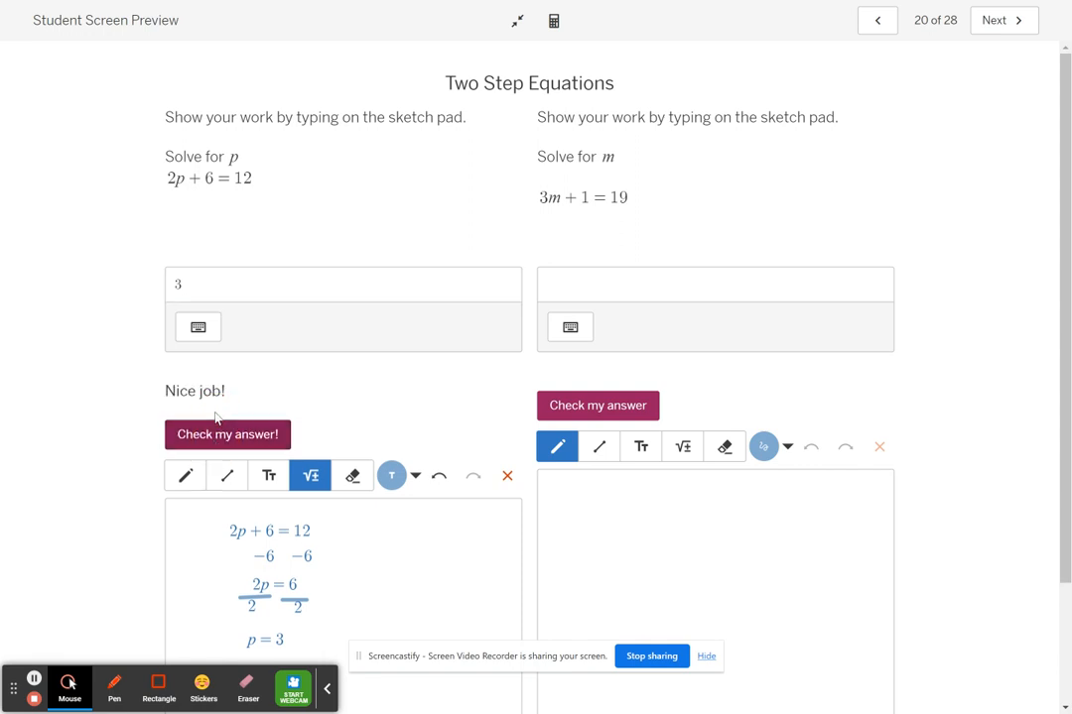
Advance the student preview to screen 22 and highlight the equation to solve for r.
{"action": "left_click", "coordinate": [999, 30]}
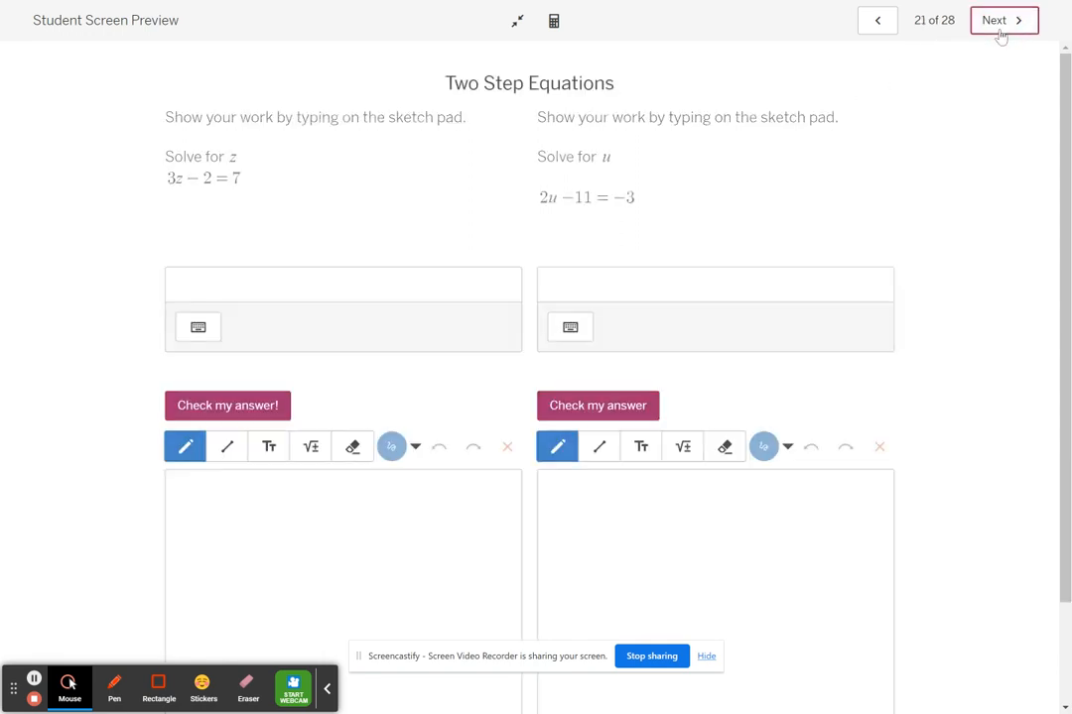
{"action": "left_click", "coordinate": [1001, 32]}
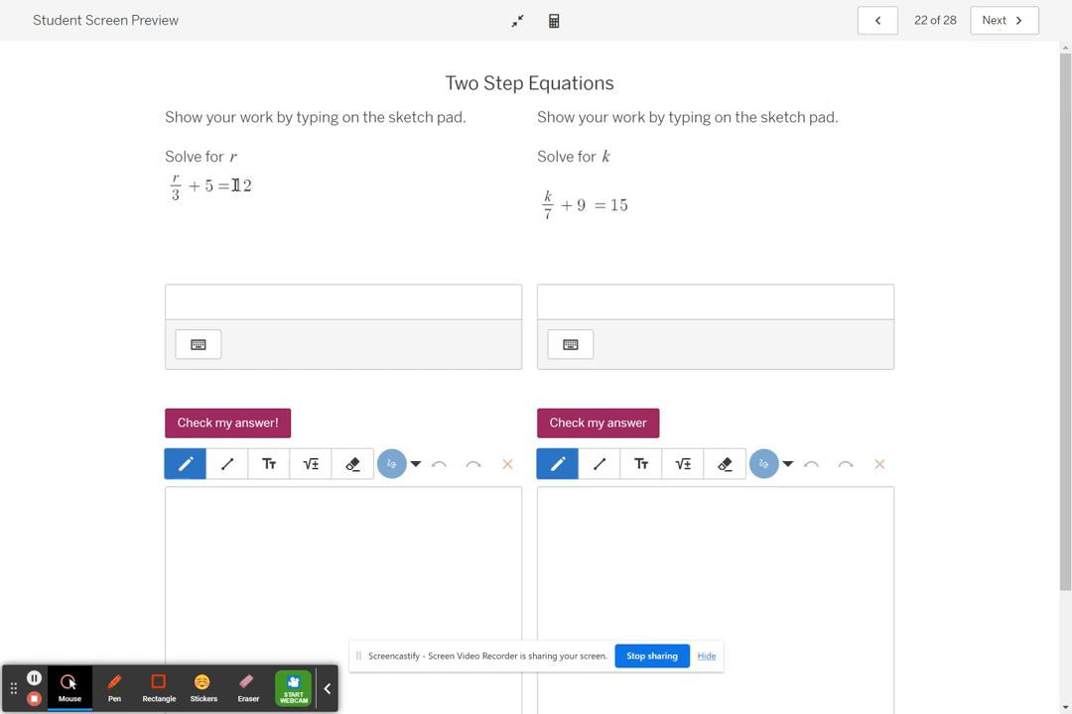
{"action": "left_click_drag", "start_coordinate": [256, 183], "coordinate": [176, 187]}
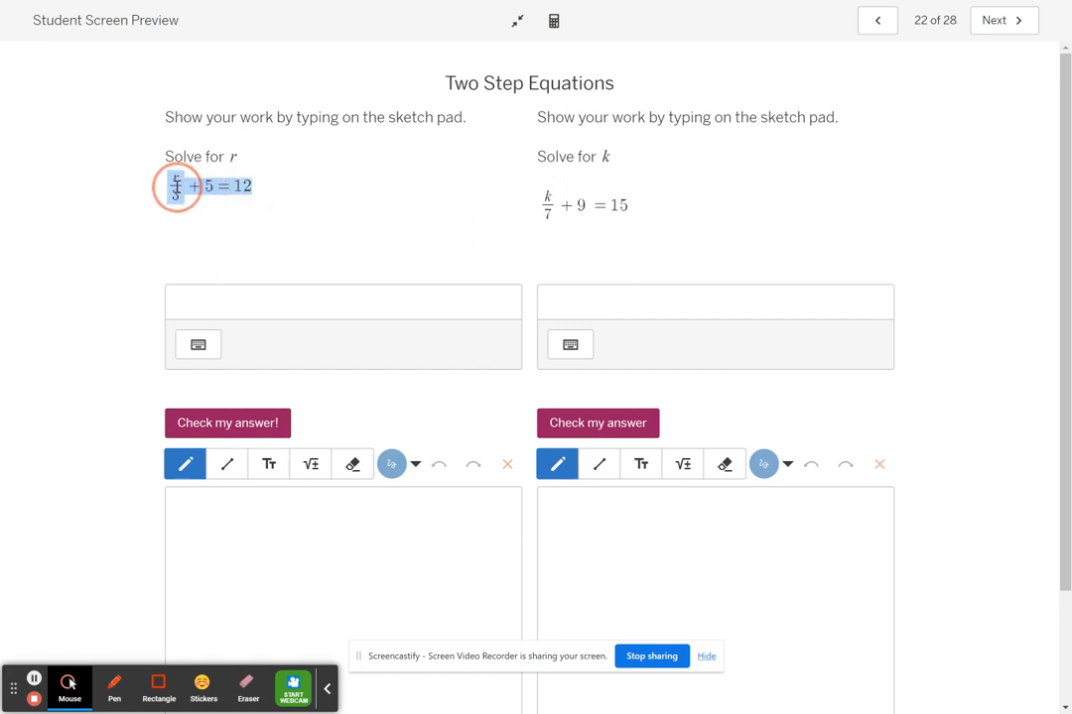
Write r/3+5=12 as plain text with the Text tool on the r sketch pad.
{"action": "left_click", "coordinate": [268, 464]}
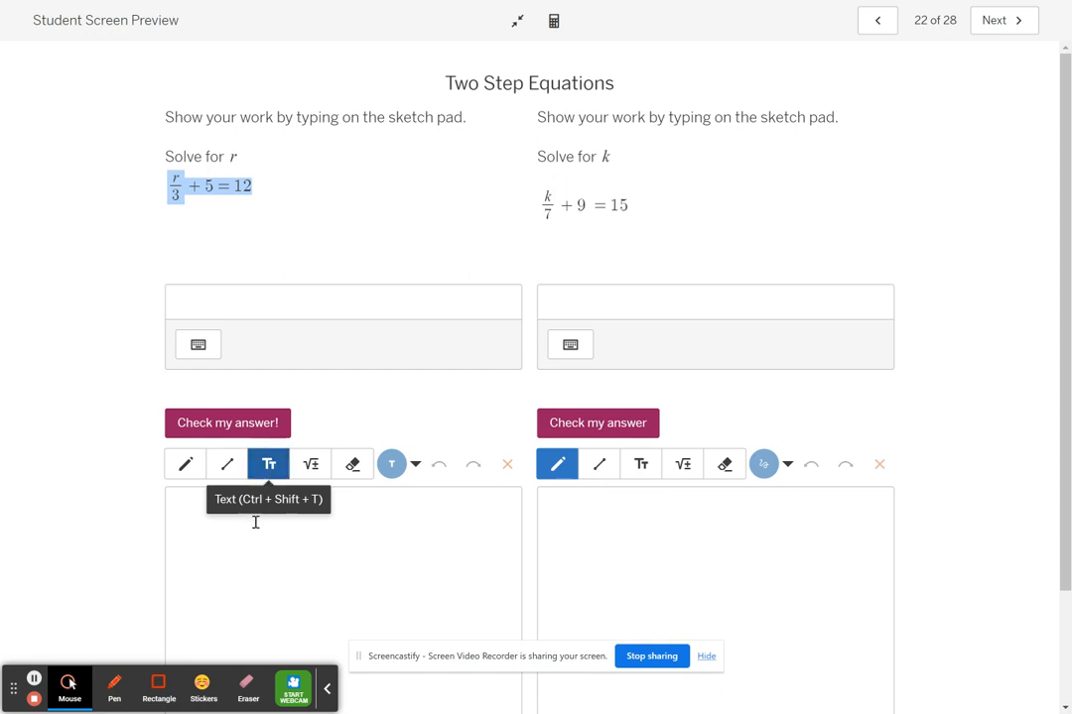
{"action": "left_click", "coordinate": [249, 522]}
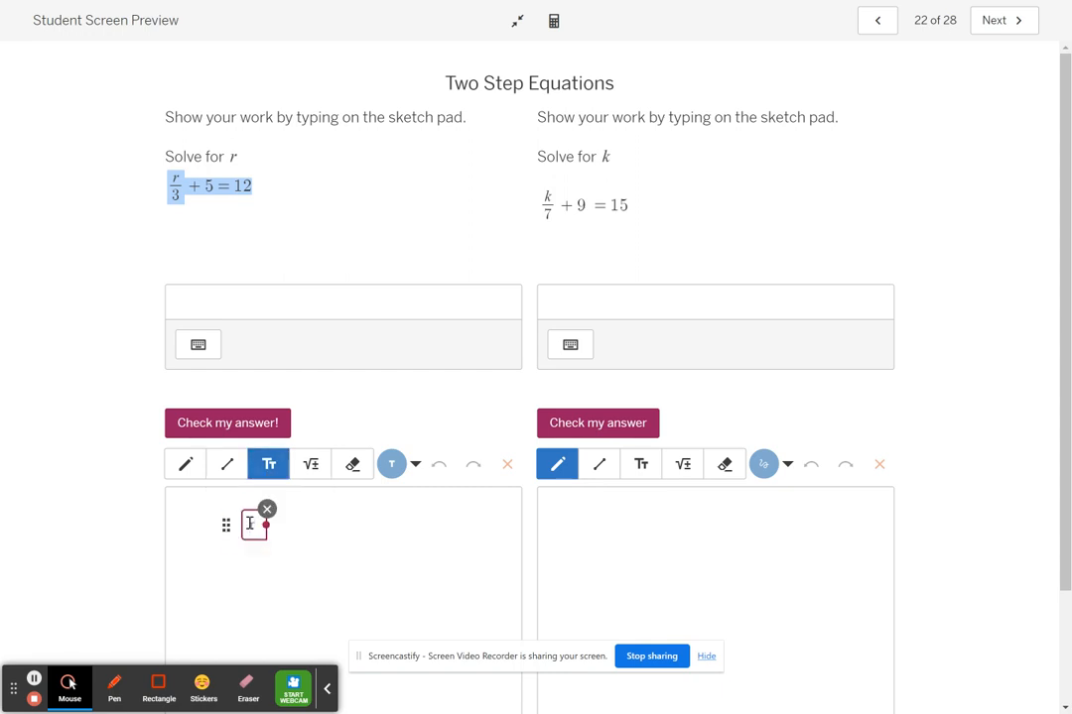
{"action": "type", "text": "/3"}
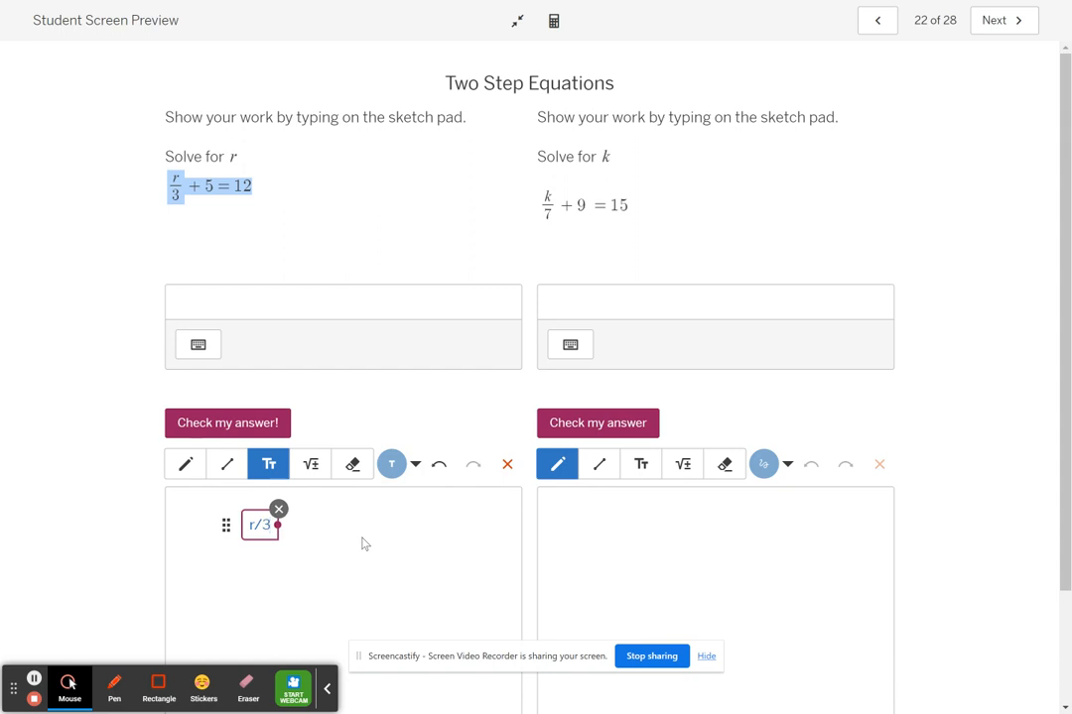
{"action": "type", "text": "+5=12"}
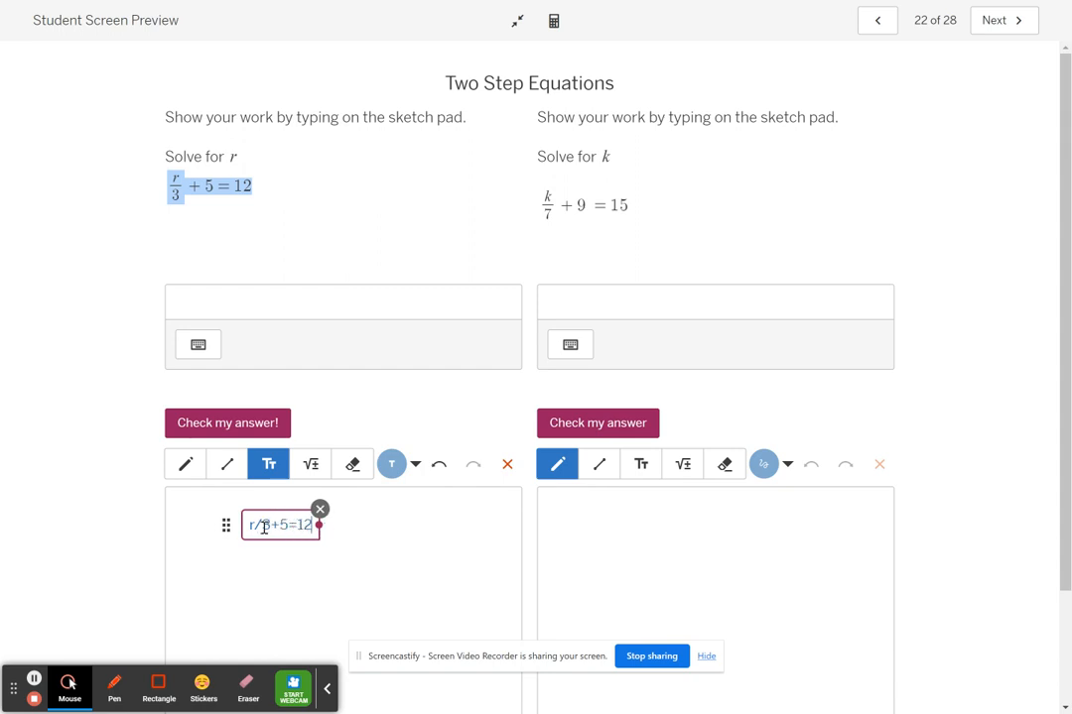
{"action": "left_click", "coordinate": [367, 528]}
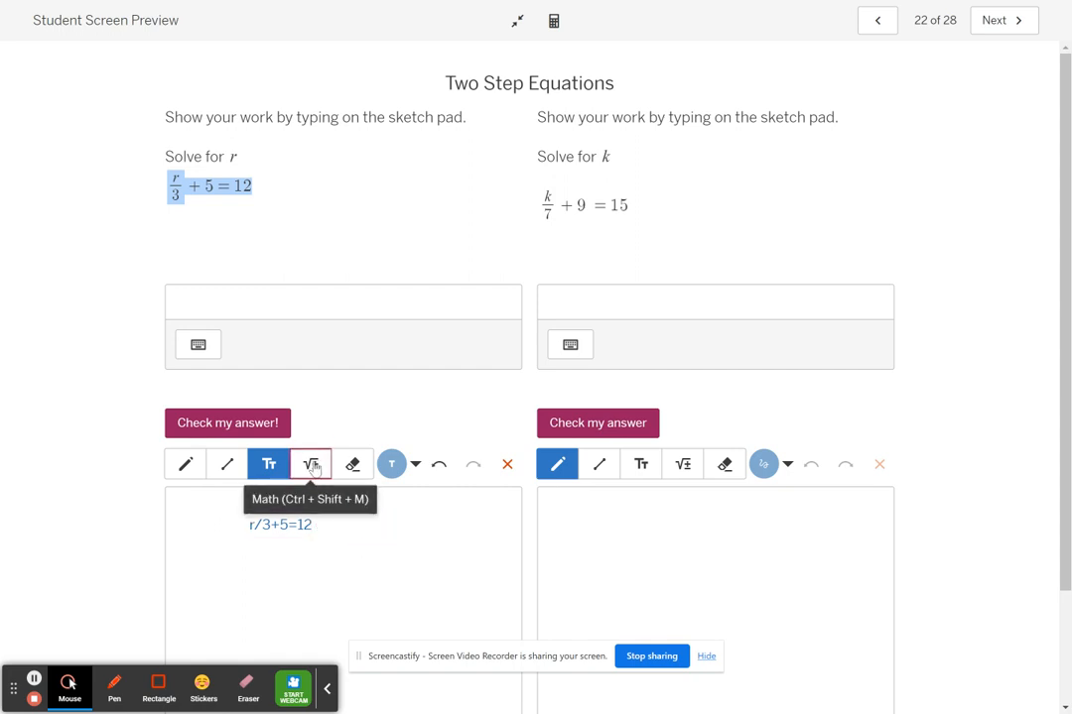
Write r/3 + 5 = 12 with the Math tool beside the plain-text version, with r over 3 as a stacked fraction.
{"action": "left_click", "coordinate": [311, 466]}
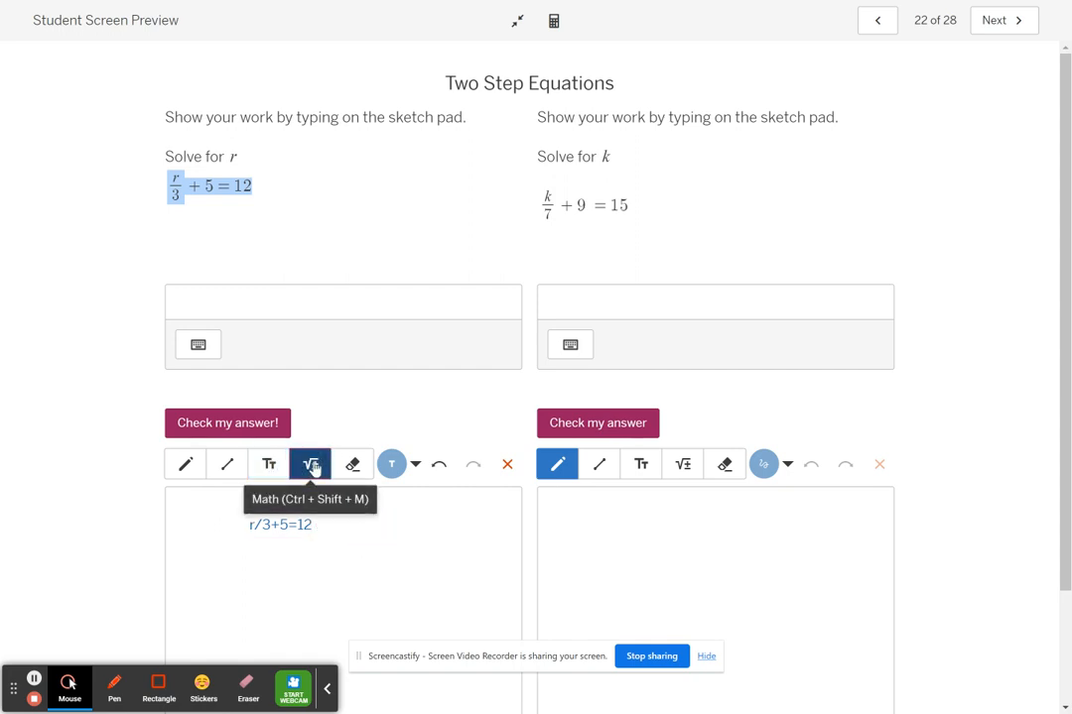
{"action": "left_click", "coordinate": [387, 524]}
{"action": "type", "text": "r"}
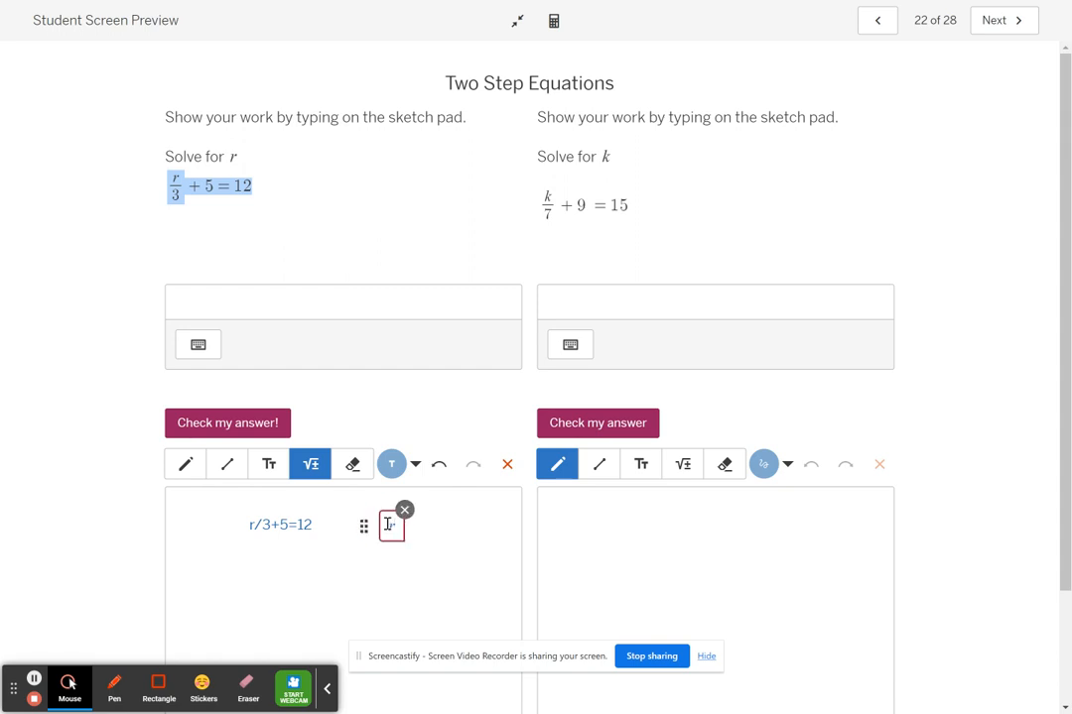
{"action": "type", "text": "/"}
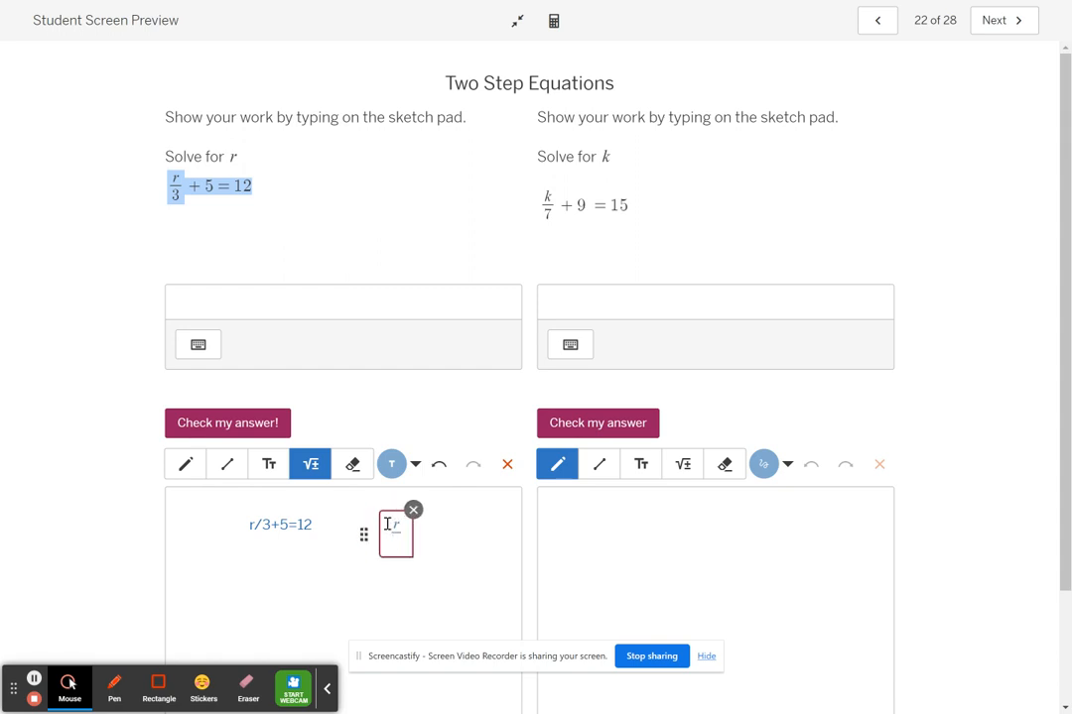
{"action": "type", "text": "3"}
{"action": "key", "text": "Right"}
{"action": "type", "text": "+5=12"}
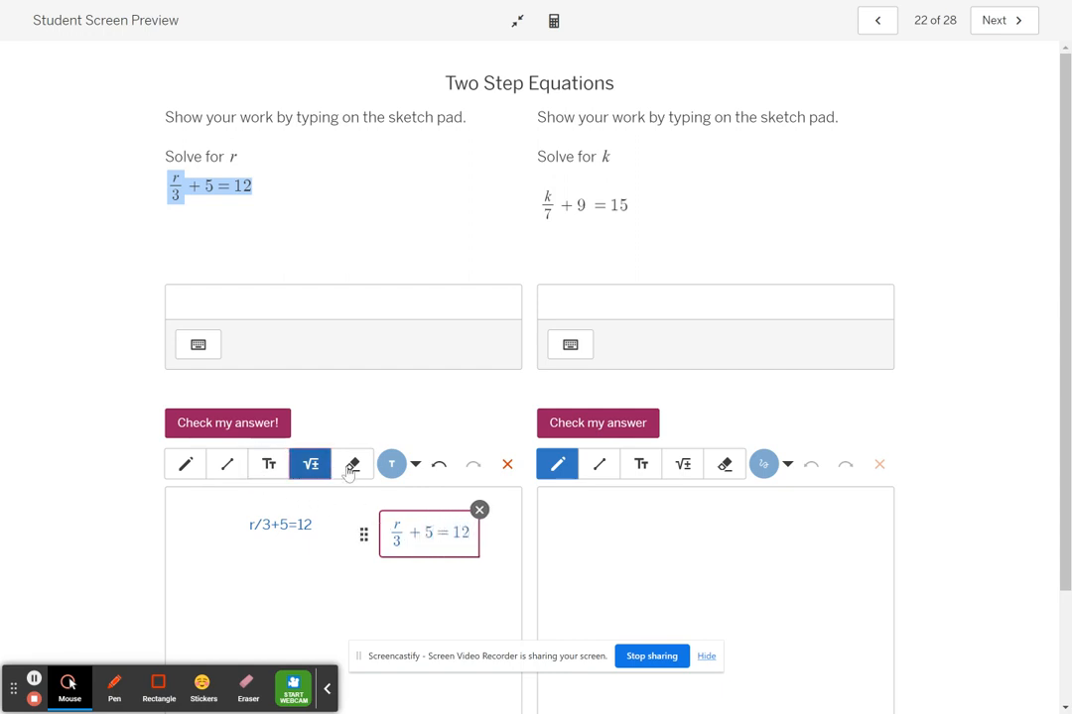
{"action": "left_click", "coordinate": [408, 574]}
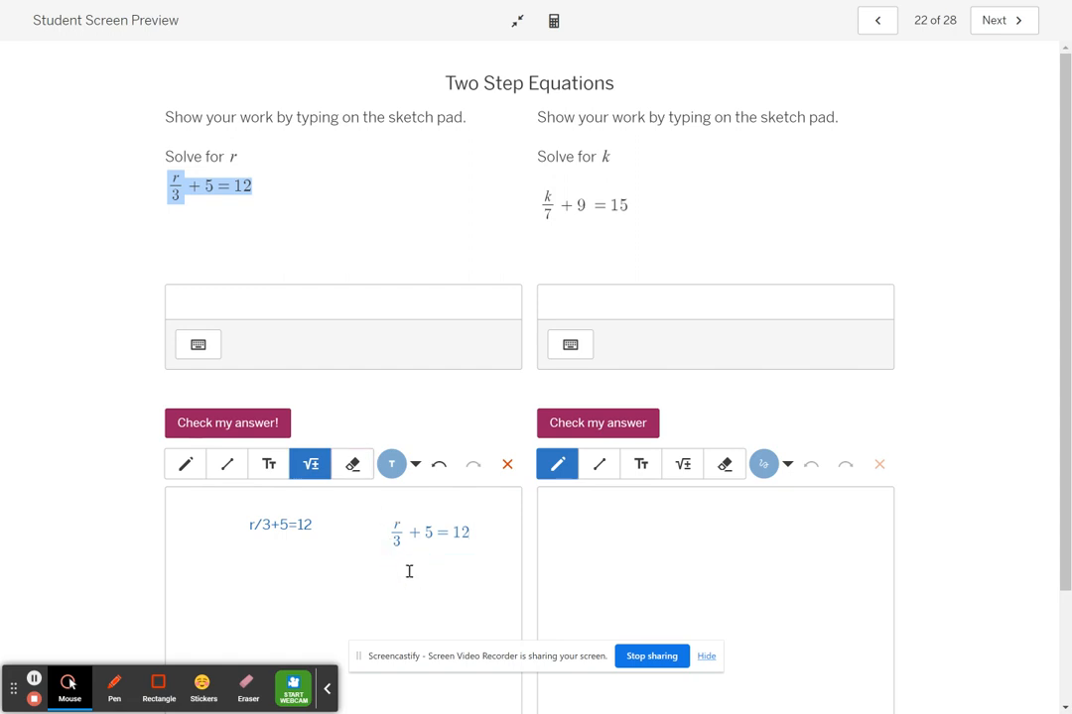
Write −5 under both the +5 and the 12 of the r equation with the Math tool.
{"action": "left_click", "coordinate": [408, 571]}
{"action": "type", "text": "-5-5"}
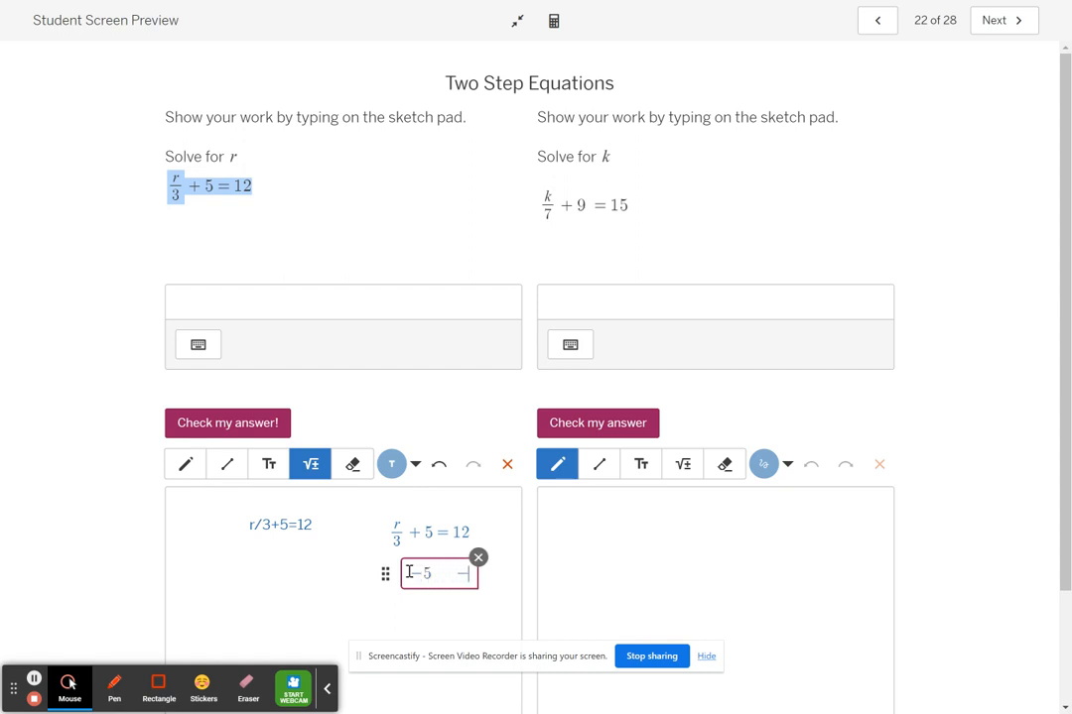
{"action": "left_click", "coordinate": [382, 604]}
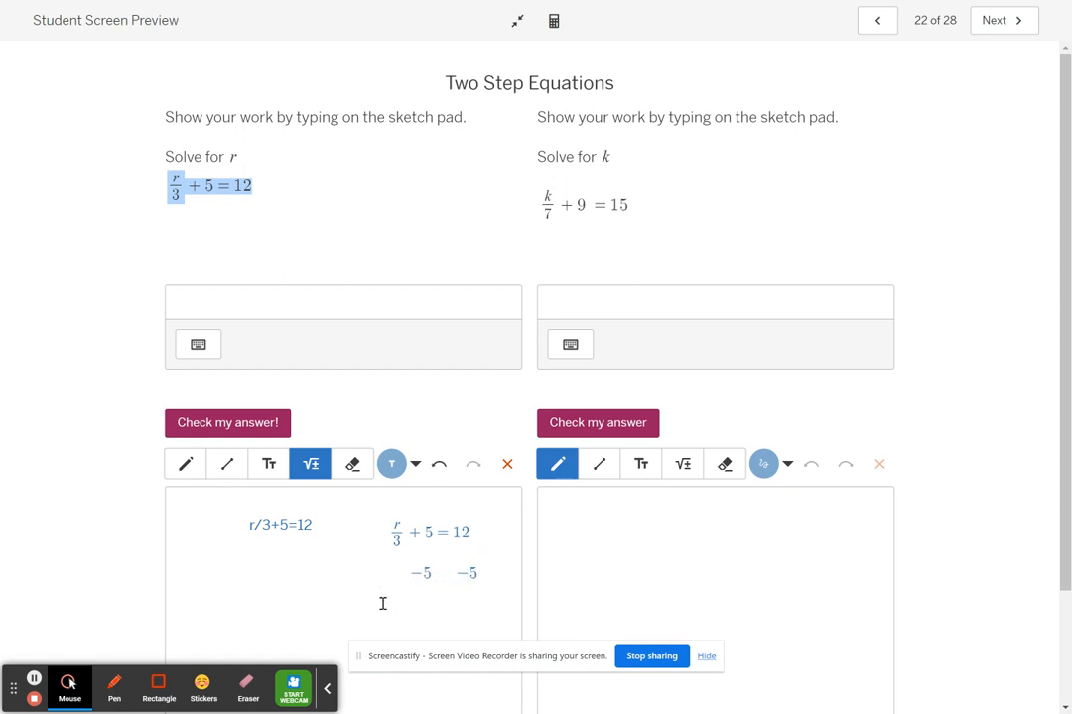
Write r/3 = 7 as a stacked fraction equation below the subtraction line on the r sketch pad.
{"action": "left_click", "coordinate": [382, 603]}
{"action": "type", "text": "r/3"}
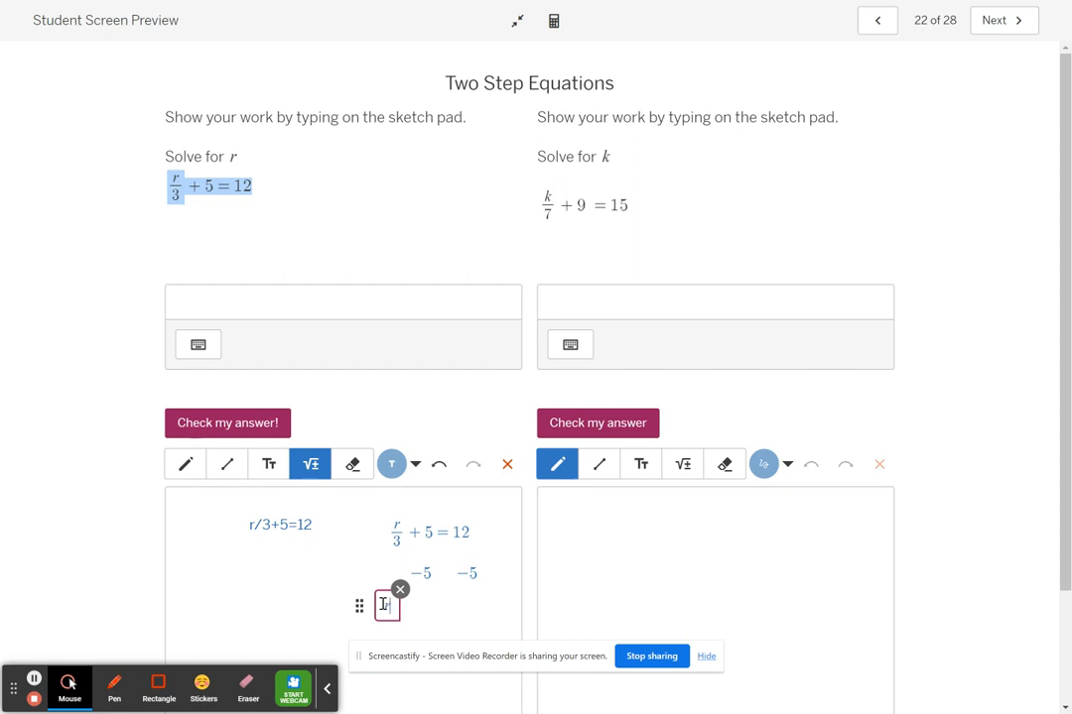
{"action": "key", "text": "Right"}
{"action": "type", "text": "= "}
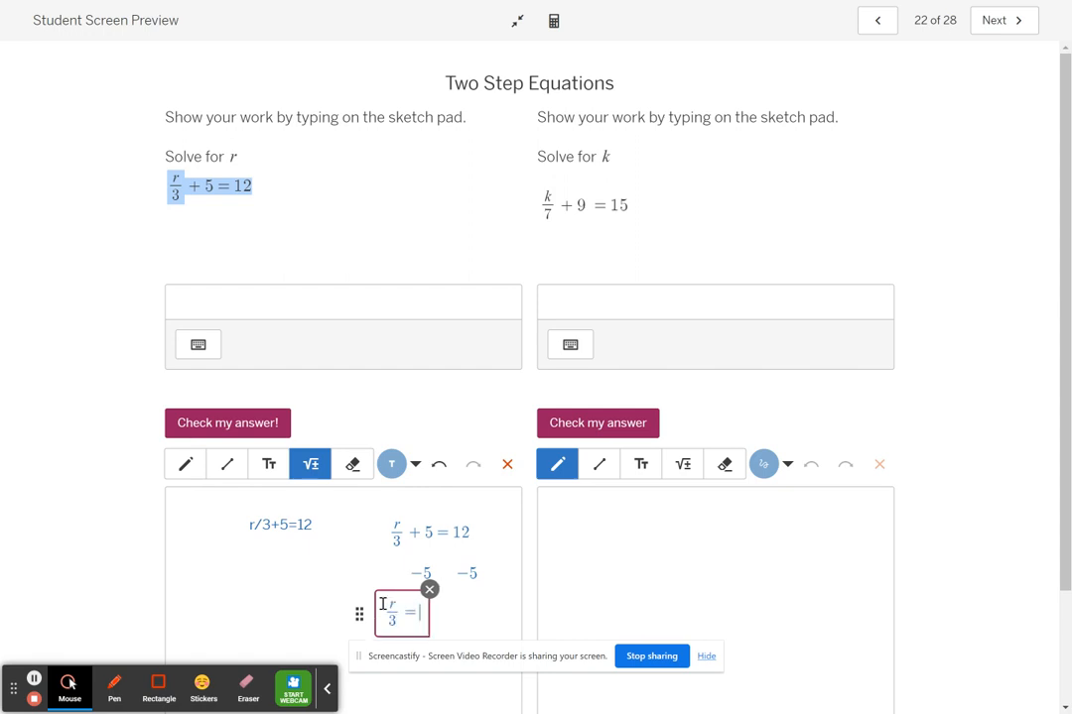
{"action": "type", "text": "7"}
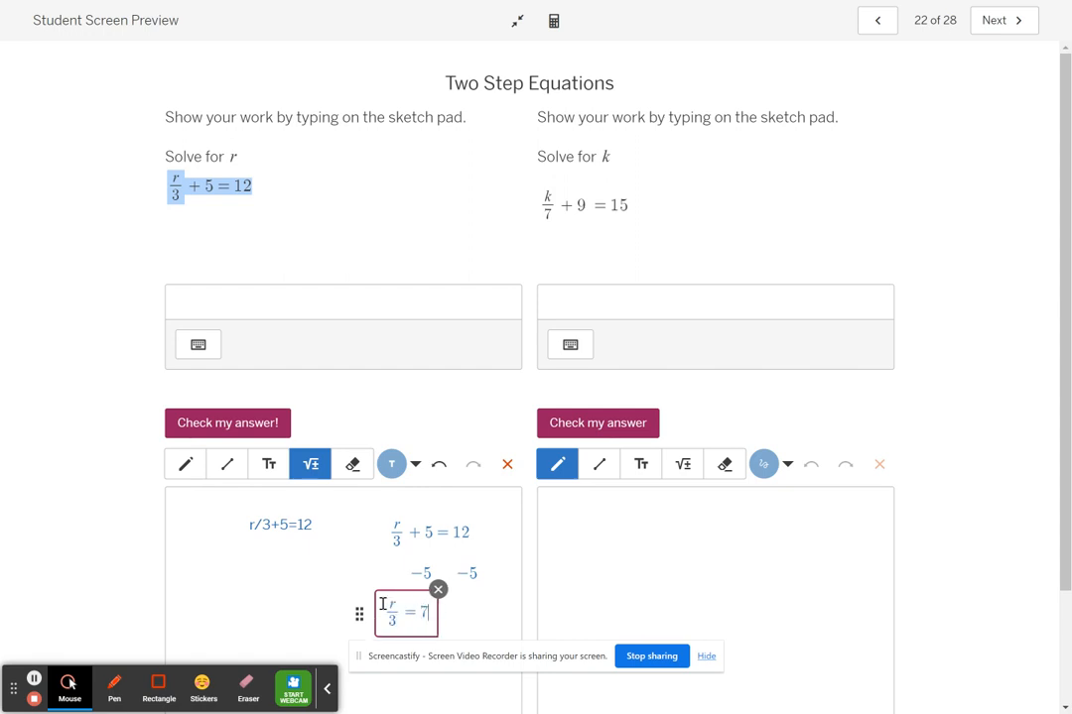
{"action": "left_click", "coordinate": [474, 604]}
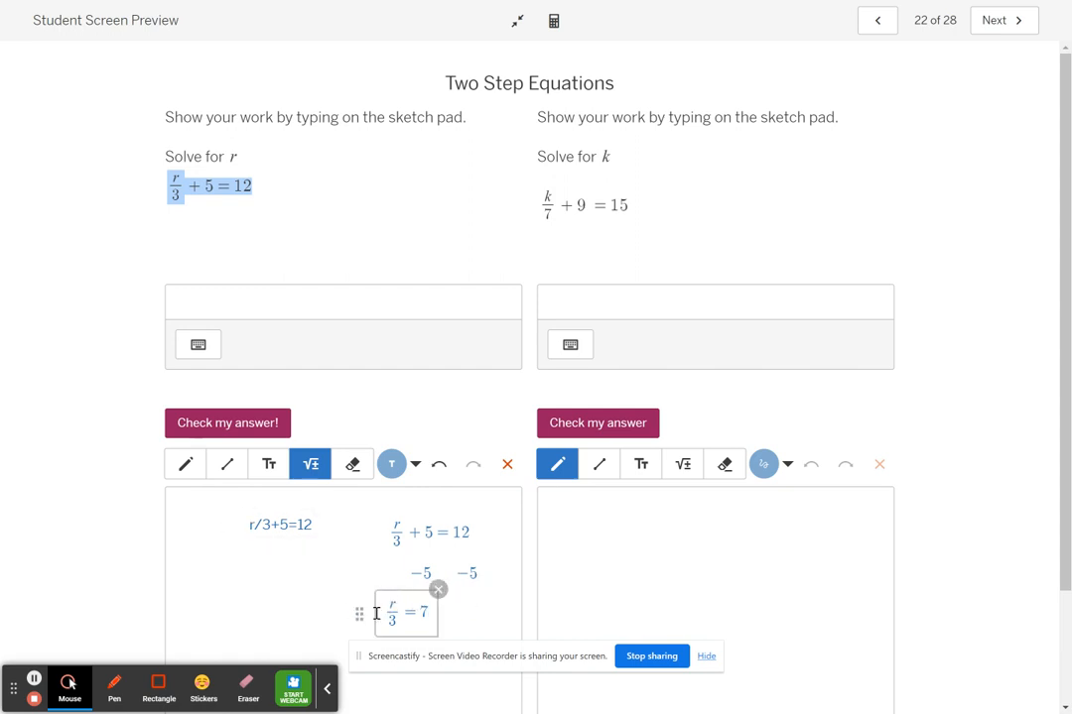
Handwrite a multiplication by 3 on both sides of r/3 = 7 and cross out the cancelling 3s with the Line tool.
{"action": "left_click", "coordinate": [185, 465]}
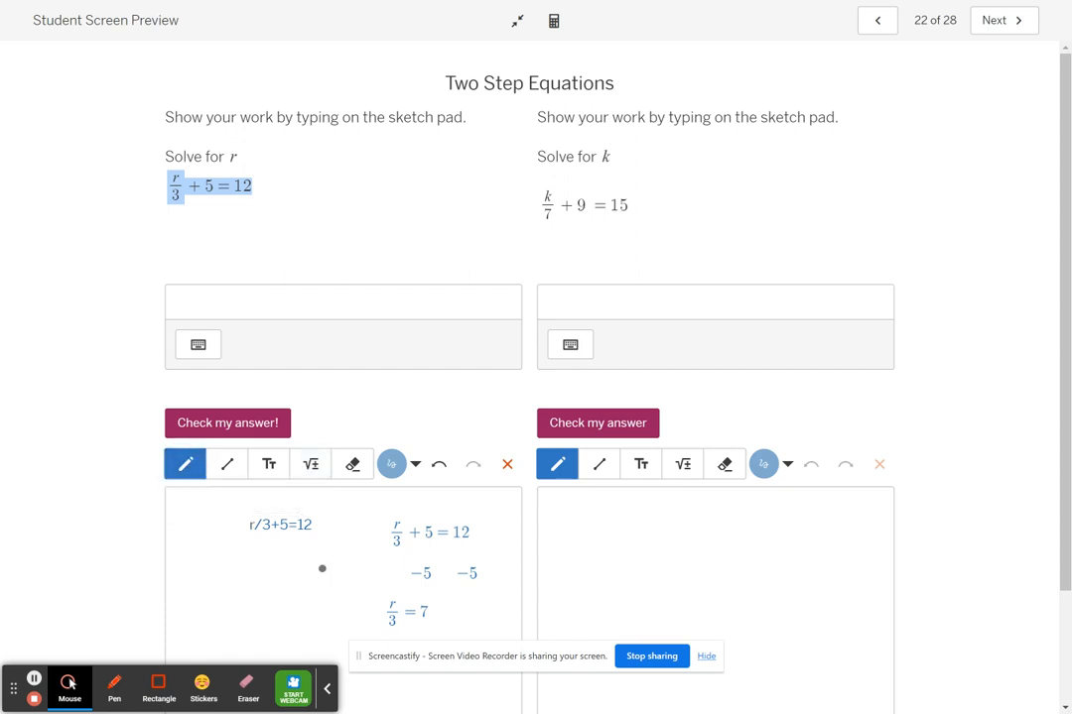
{"action": "left_click_drag", "start_coordinate": [356, 602], "coordinate": [369, 613]}
{"action": "left_click", "coordinate": [382, 603]}
{"action": "mouse_move", "coordinate": [440, 605]}
{"action": "left_mouse_down"}
{"action": "mouse_move", "coordinate": [454, 605]}
{"action": "mouse_move", "coordinate": [449, 617]}
{"action": "mouse_move", "coordinate": [538, 394]}
{"action": "left_mouse_up"}
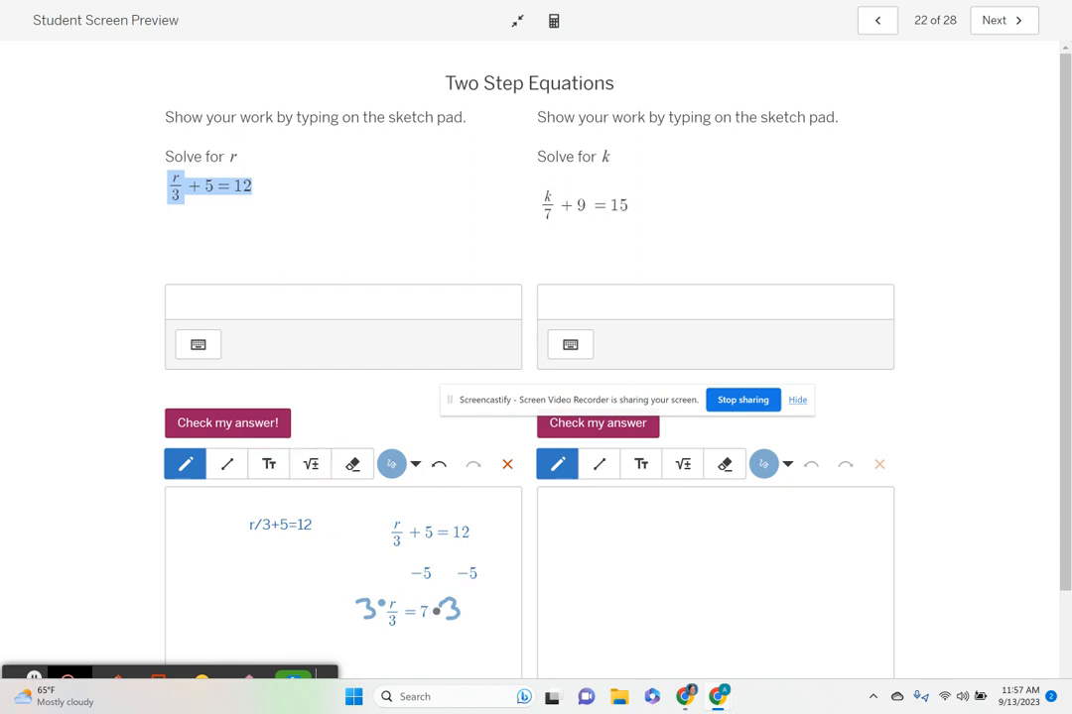
{"action": "left_click", "coordinate": [228, 465]}
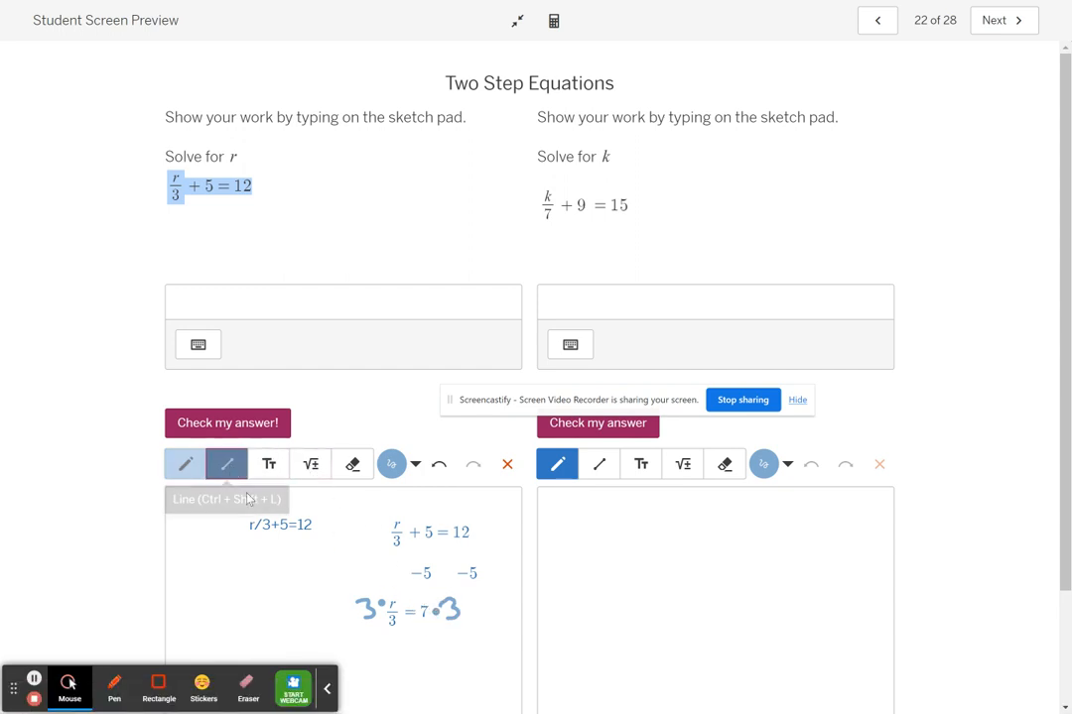
{"action": "left_click_drag", "start_coordinate": [354, 588], "coordinate": [397, 625]}
Write r = 21 below the work with the Math tool, and enter and check r = 21 as the answer.
{"action": "left_click", "coordinate": [310, 465]}
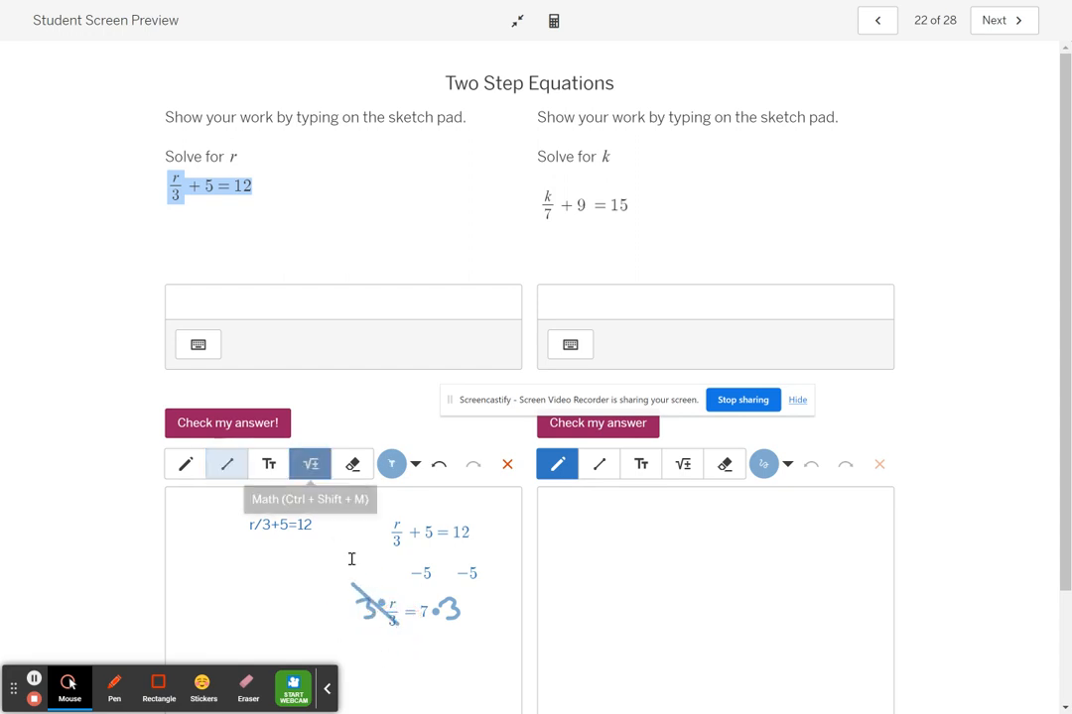
{"action": "left_click", "coordinate": [393, 657]}
{"action": "type", "text": "r = 2"}
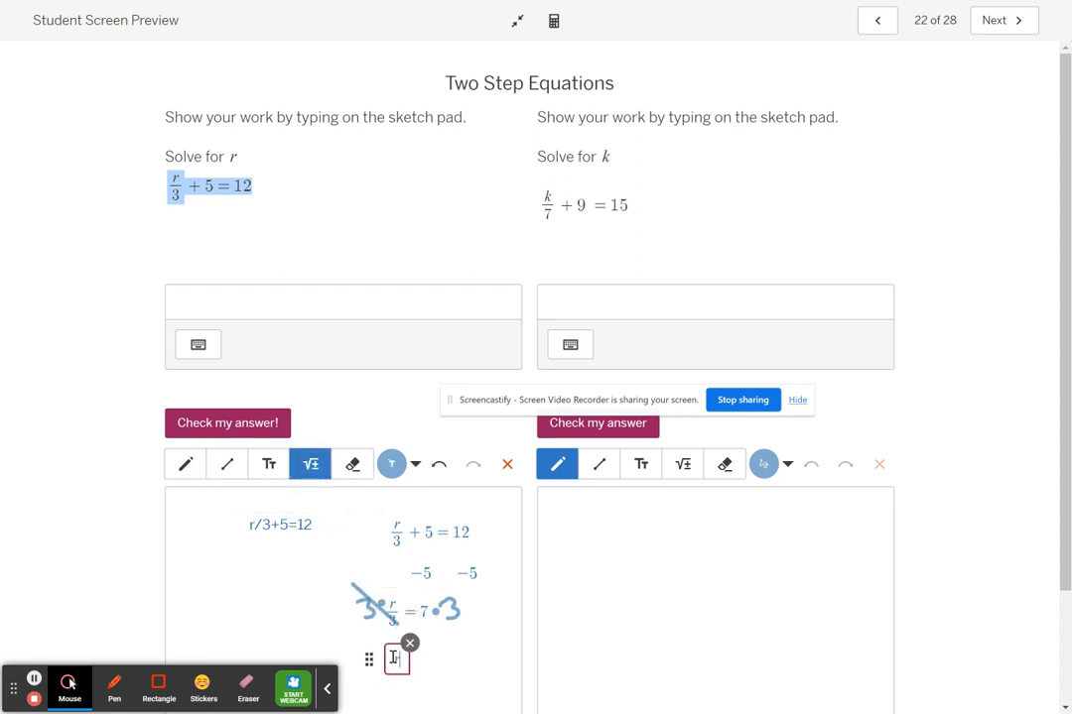
{"action": "type", "text": "1"}
{"action": "left_click", "coordinate": [331, 300]}
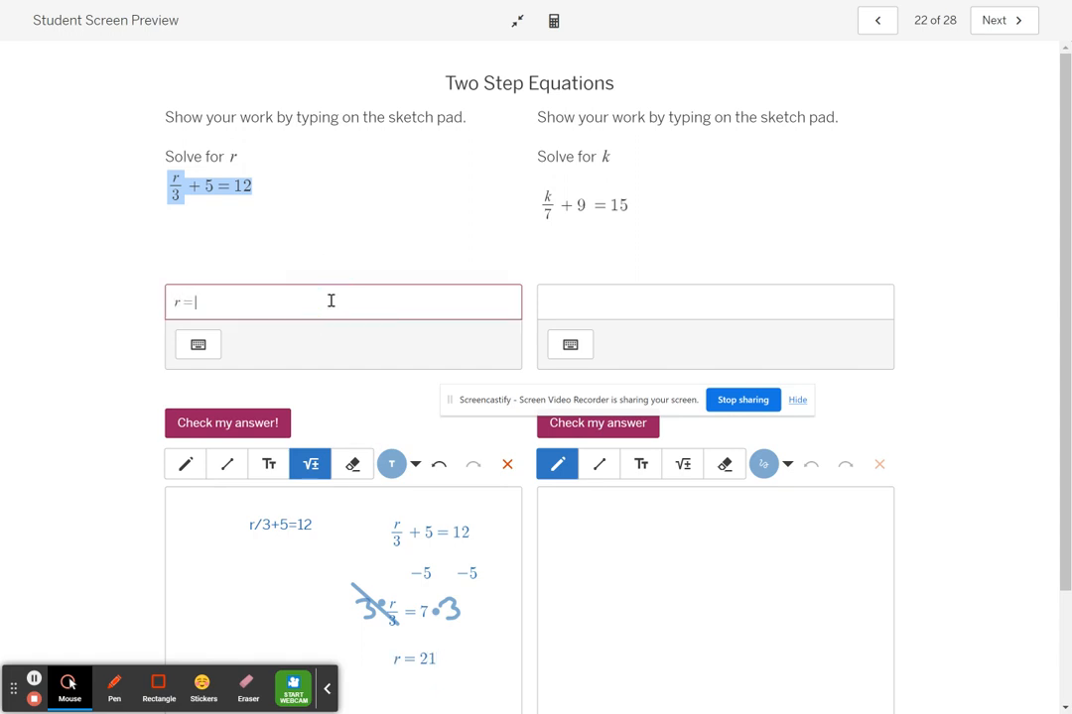
{"action": "left_click", "coordinate": [274, 417]}
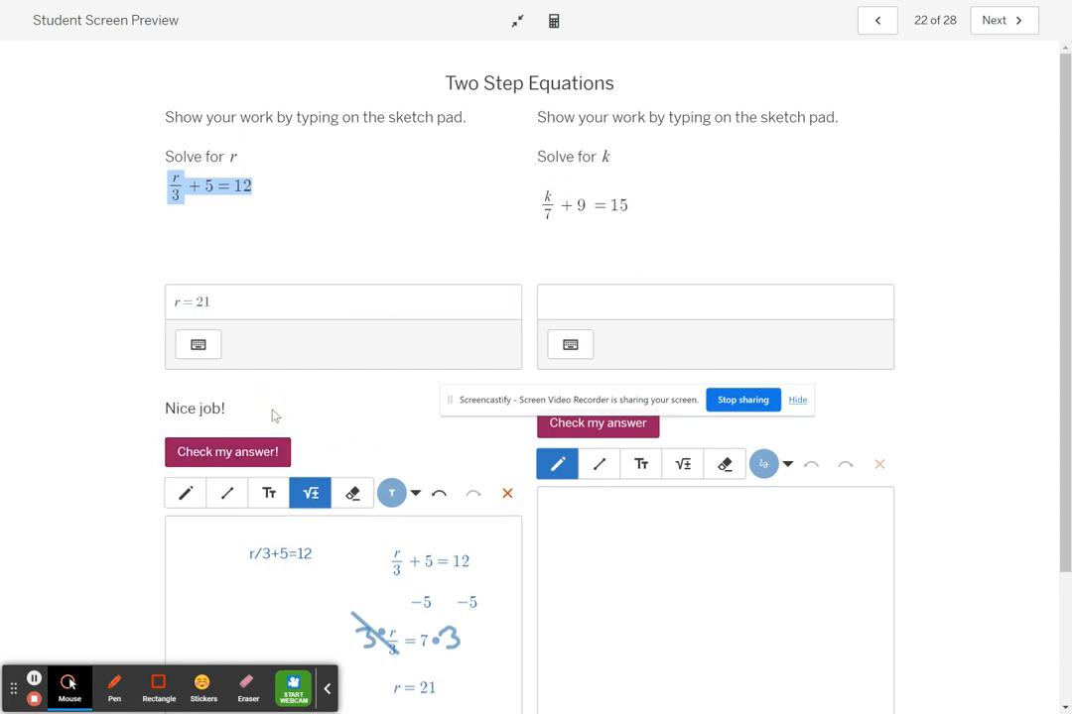
Advance the student preview to screen 24 and highlight the hint about multiplying both sides by 8.
{"action": "left_click", "coordinate": [1004, 21]}
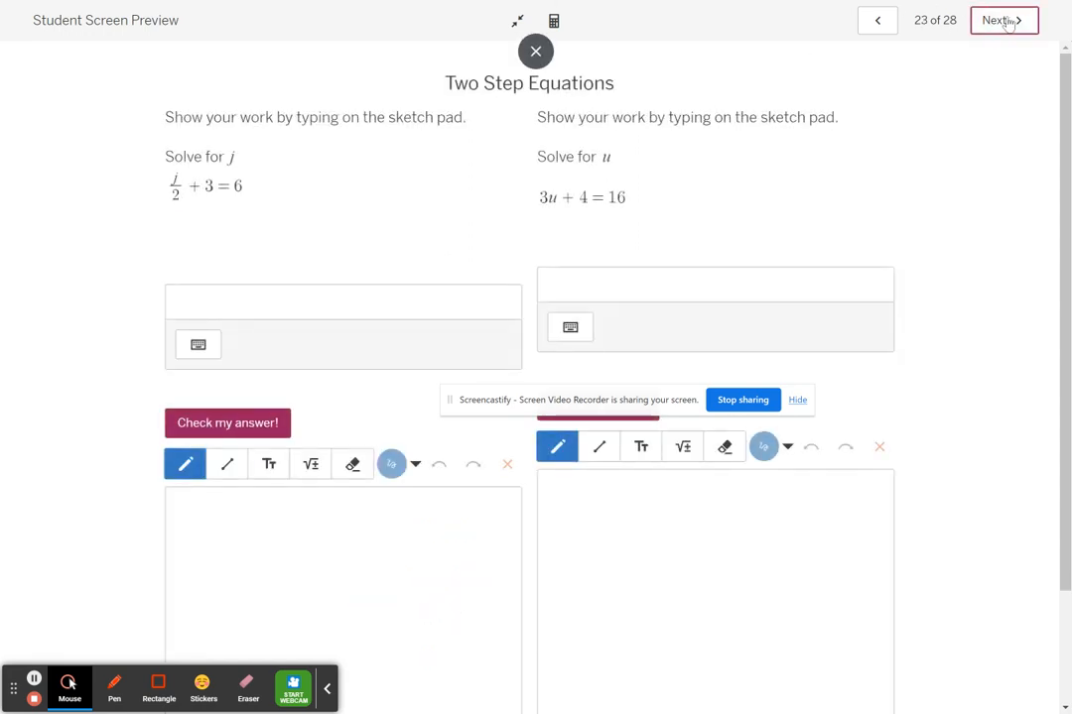
{"action": "left_click", "coordinate": [1004, 21]}
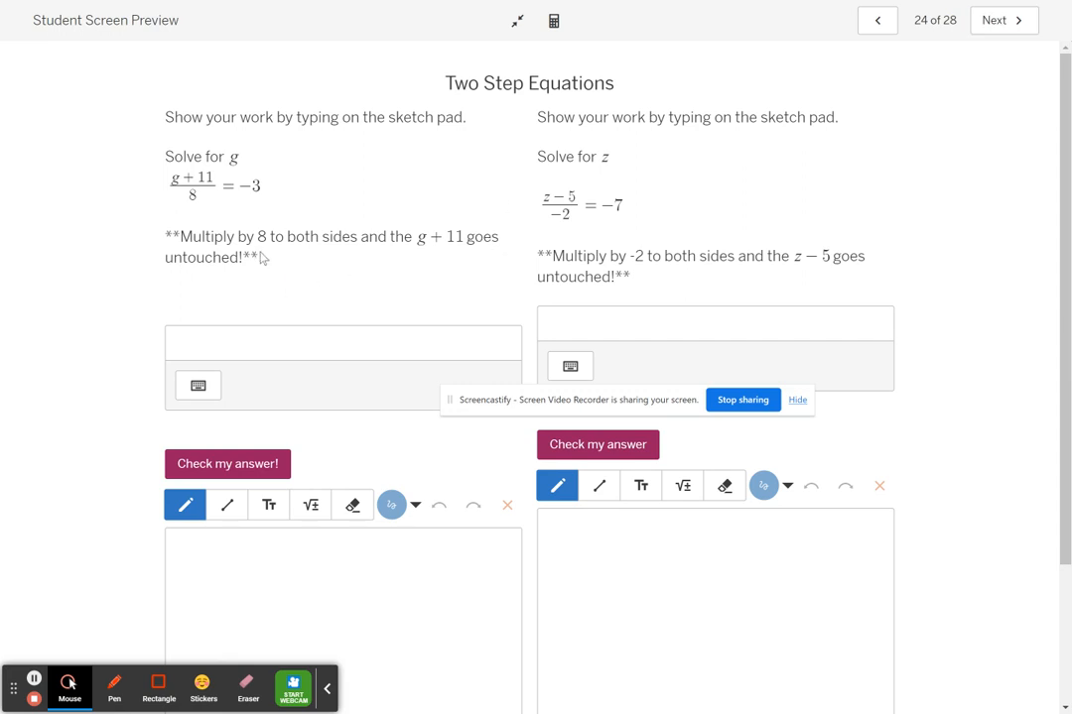
{"action": "left_click_drag", "start_coordinate": [262, 258], "coordinate": [167, 243]}
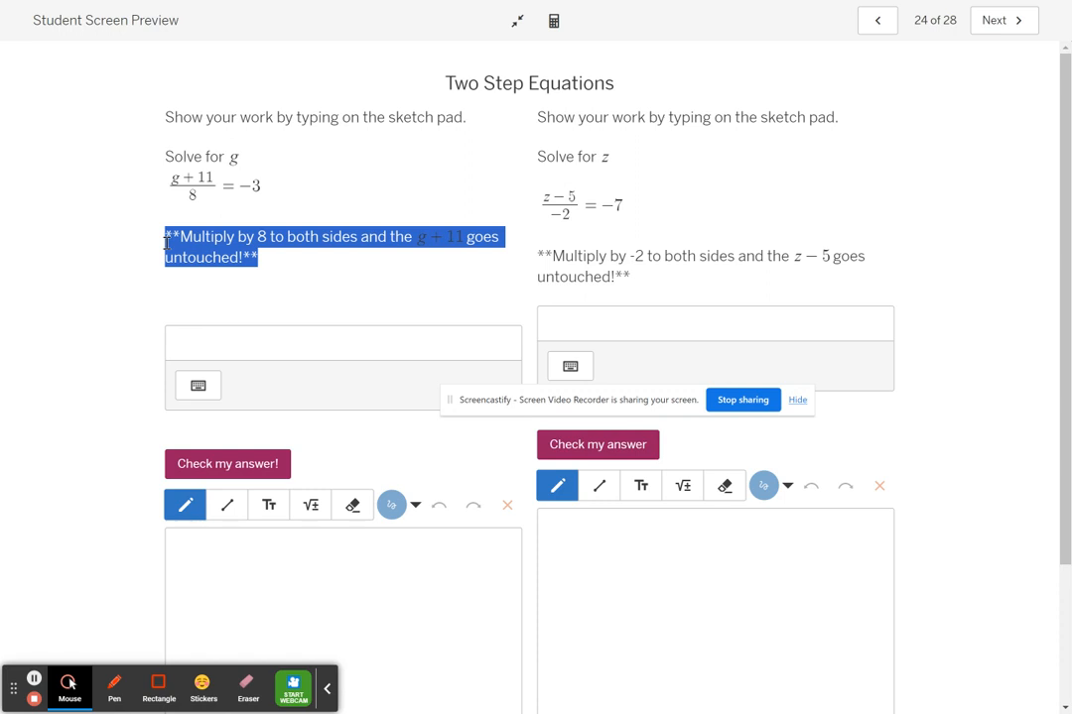
Write (g + 11) over 8 = −3 as a stacked fraction with the Math tool and shift it slightly right on the g sketch pad.
{"action": "left_click", "coordinate": [310, 506]}
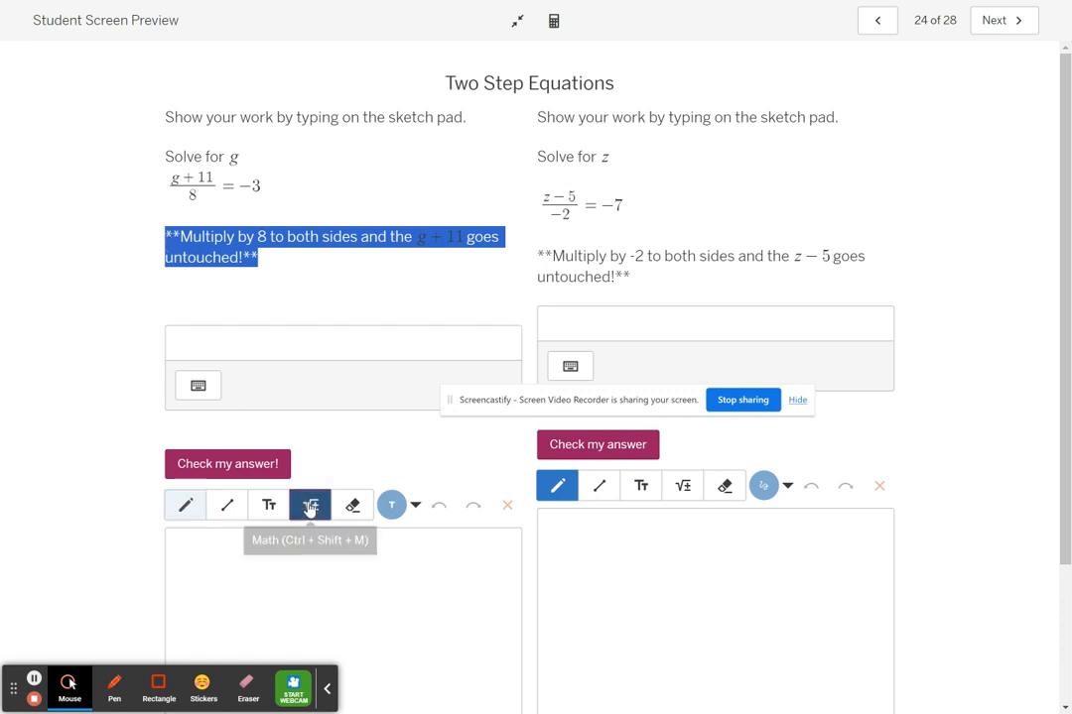
{"action": "left_click", "coordinate": [254, 563]}
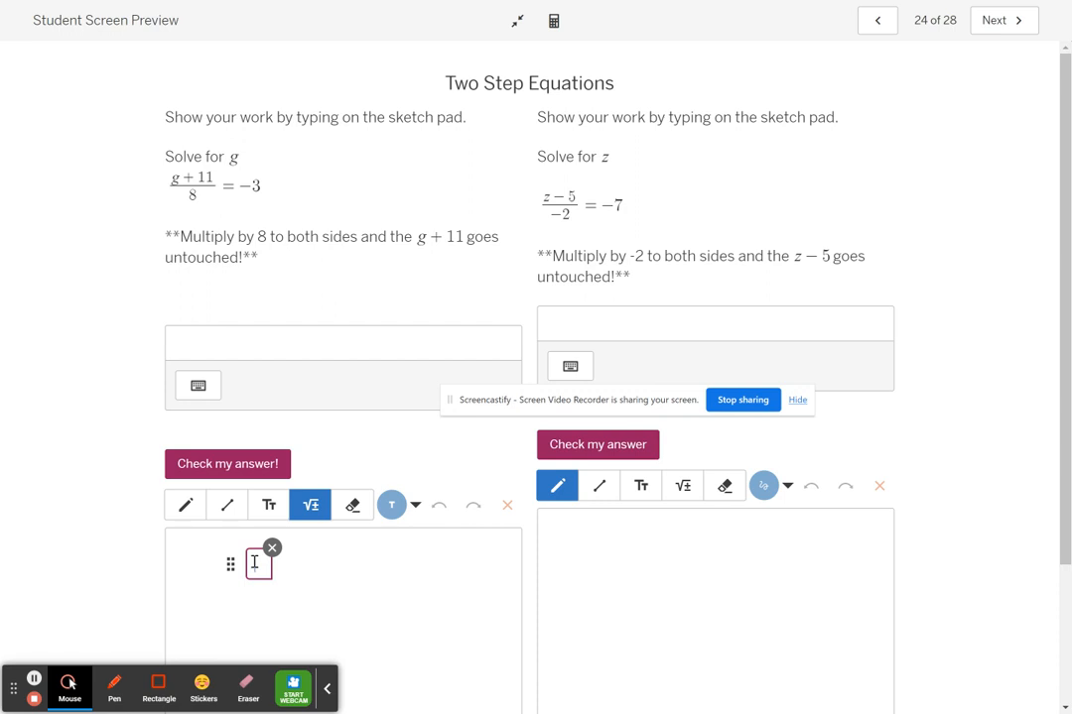
{"action": "type", "text": "/"}
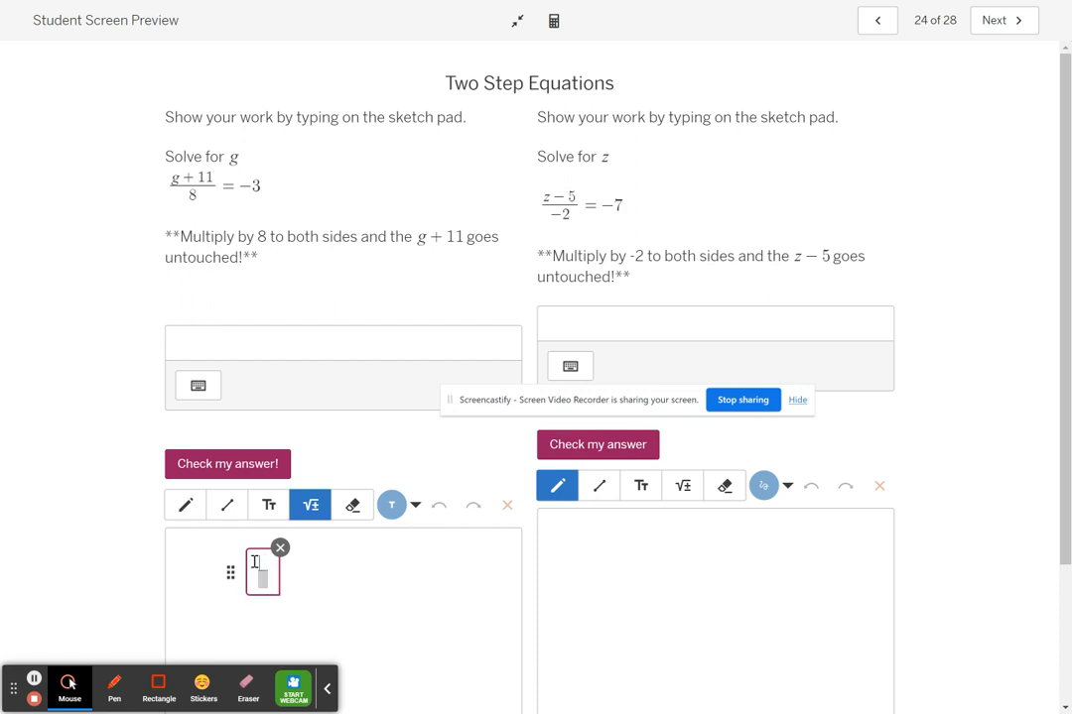
{"action": "type", "text": "g+11"}
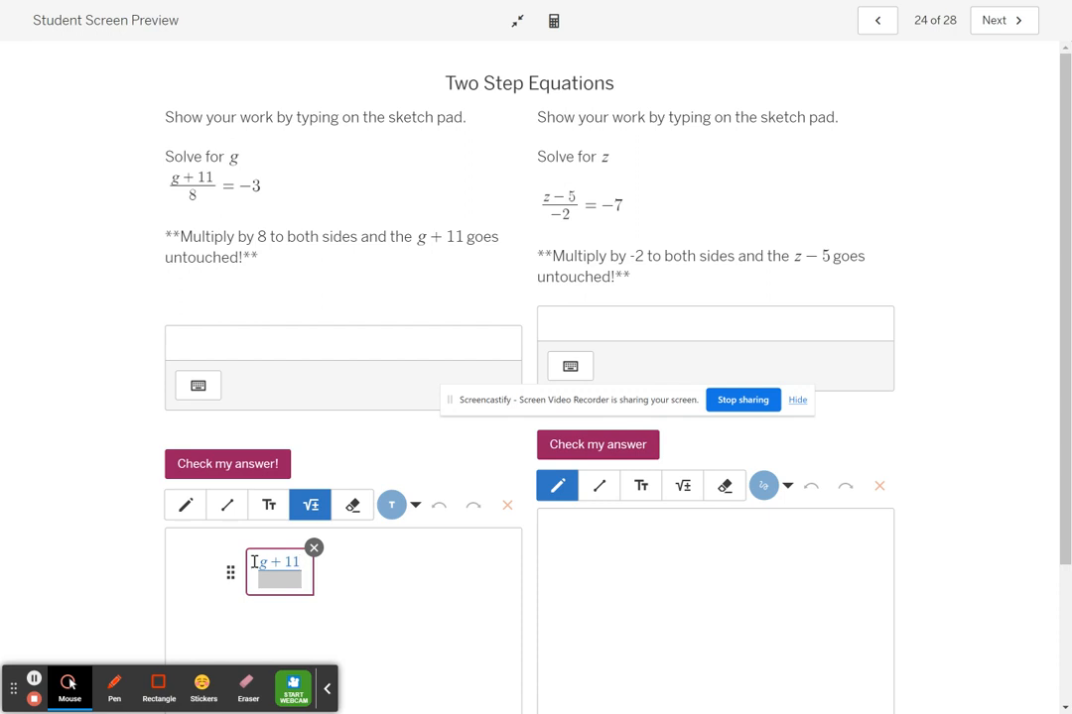
{"action": "key", "text": "Down"}
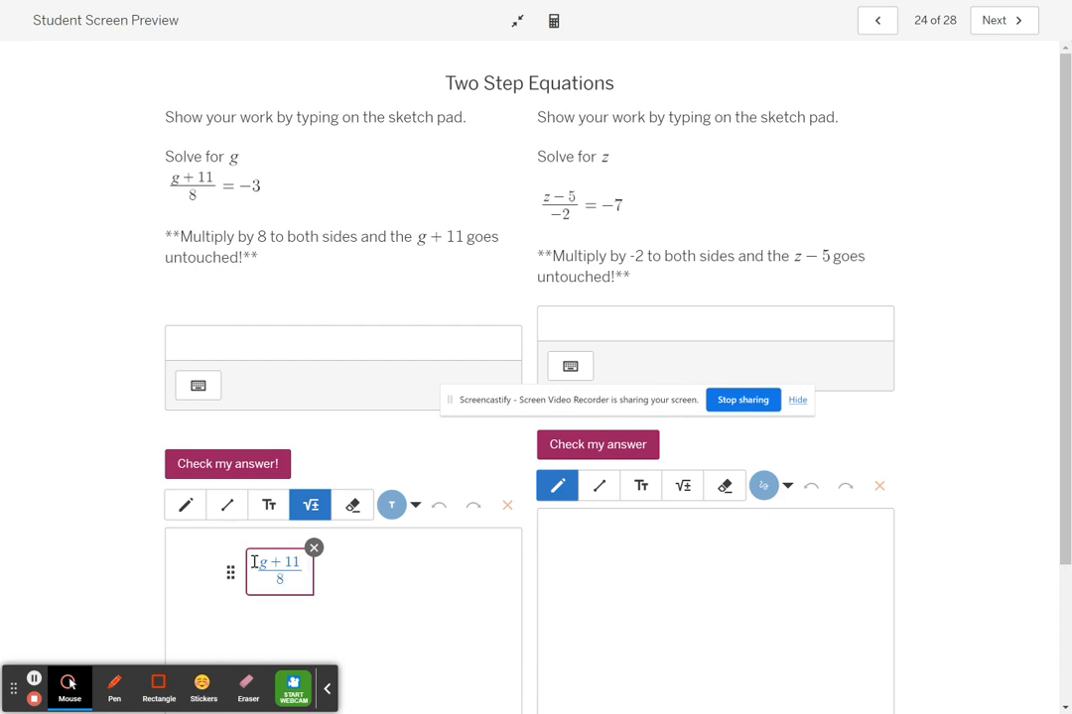
{"action": "type", "text": "8"}
{"action": "key", "text": "Right"}
{"action": "type", "text": "=-3"}
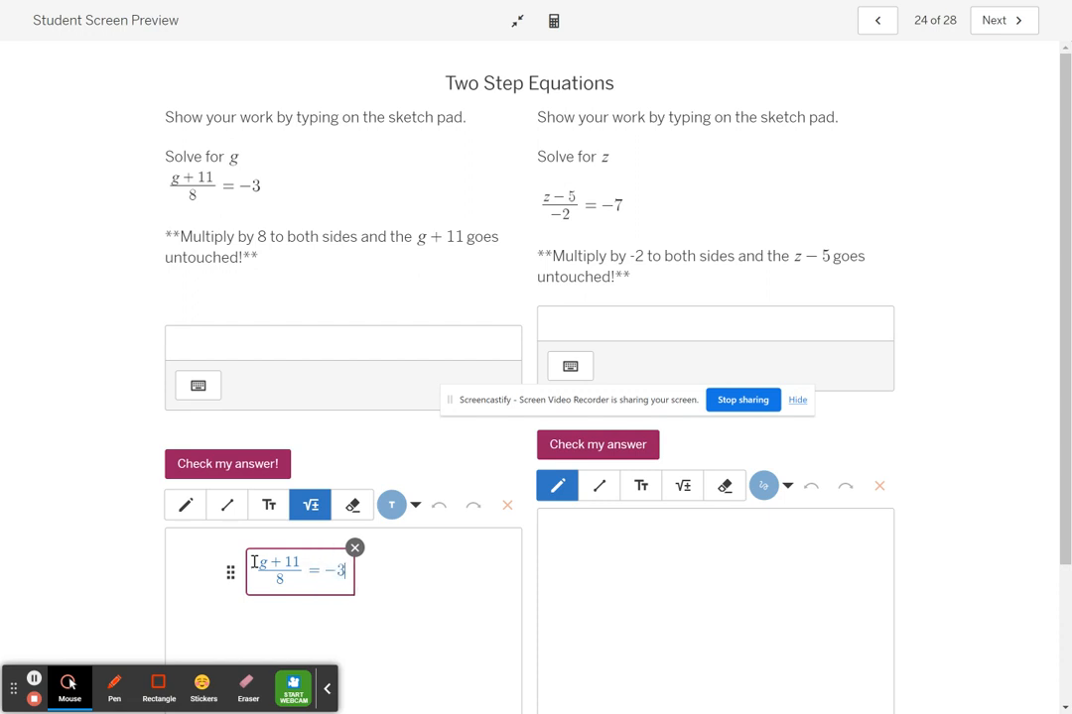
{"action": "left_click", "coordinate": [402, 567]}
{"action": "mouse_move", "coordinate": [303, 573]}
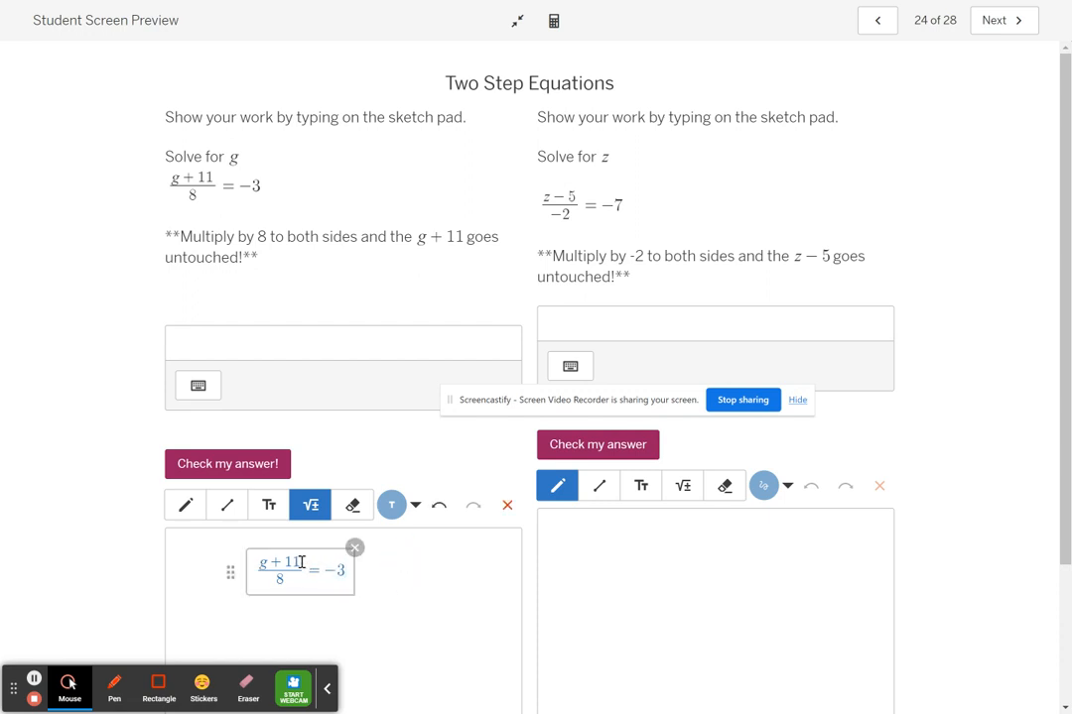
{"action": "mouse_move", "coordinate": [303, 563]}
{"action": "left_mouse_down"}
{"action": "mouse_move", "coordinate": [272, 565]}
{"action": "mouse_move", "coordinate": [317, 559]}
{"action": "left_mouse_up"}
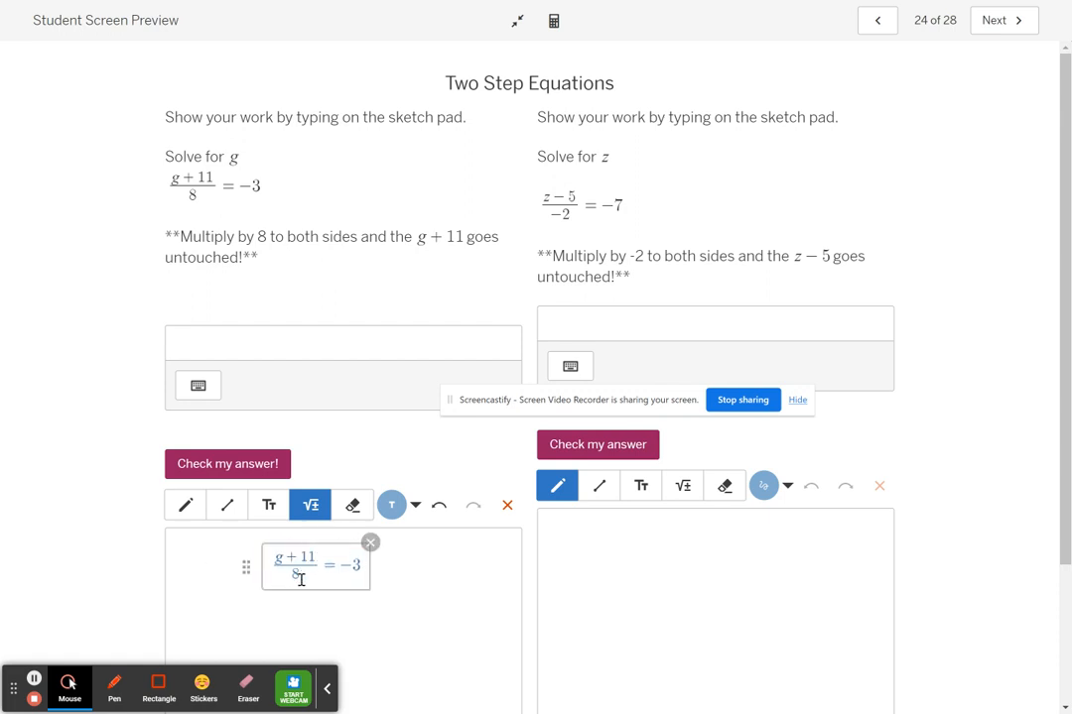
Handwrite a multiplication by 8 on both sides of the g equation and cross out the cancelling 8s with the Line tool.
{"action": "left_click", "coordinate": [184, 505]}
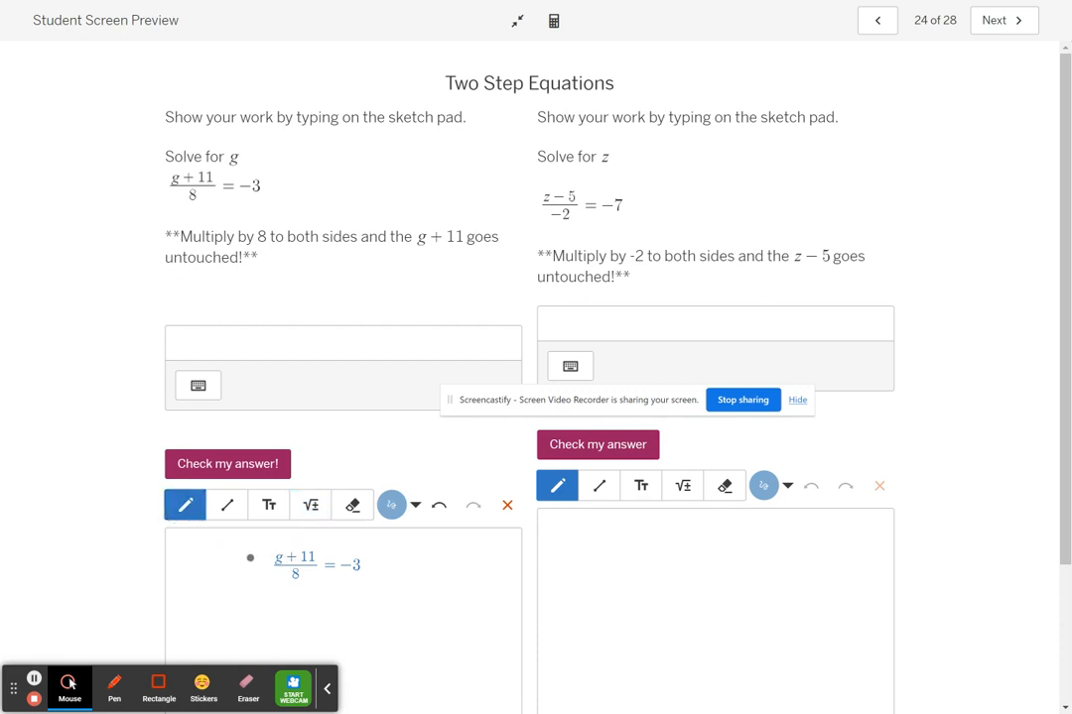
{"action": "mouse_move", "coordinate": [238, 546]}
{"action": "left_mouse_down"}
{"action": "mouse_move", "coordinate": [228, 568]}
{"action": "mouse_move", "coordinate": [231, 552]}
{"action": "left_mouse_up"}
{"action": "left_click", "coordinate": [370, 563]}
{"action": "mouse_move", "coordinate": [392, 550]}
{"action": "left_mouse_down"}
{"action": "mouse_move", "coordinate": [391, 573]}
{"action": "mouse_move", "coordinate": [378, 567]}
{"action": "mouse_move", "coordinate": [389, 558]}
{"action": "left_mouse_up"}
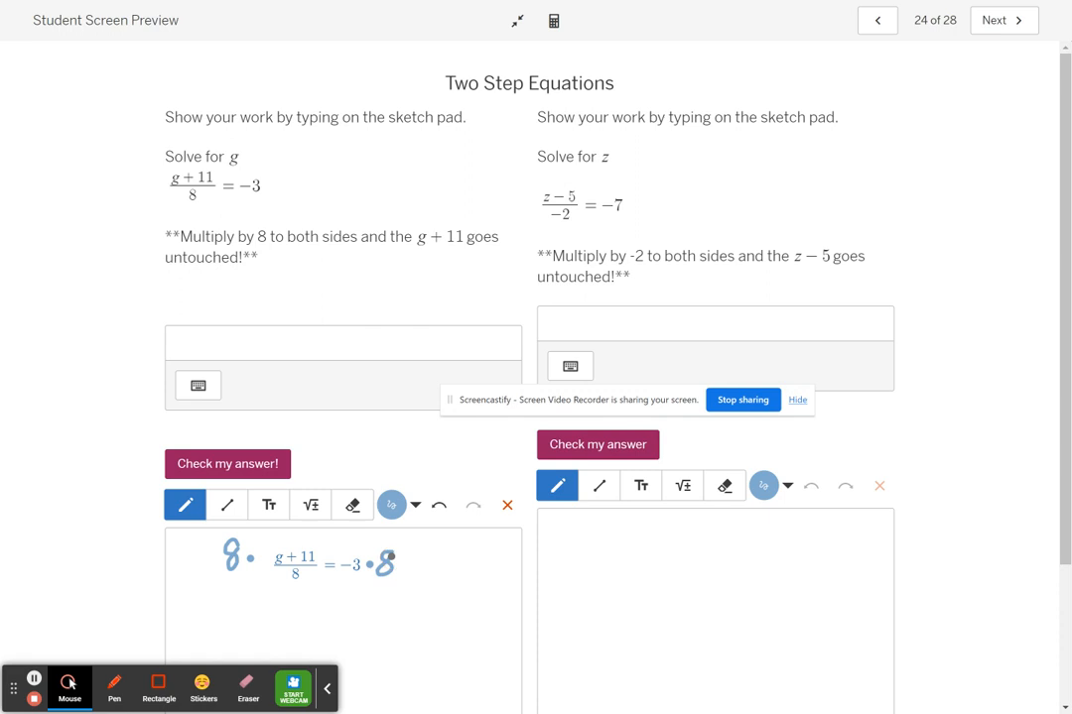
{"action": "left_click", "coordinate": [227, 507]}
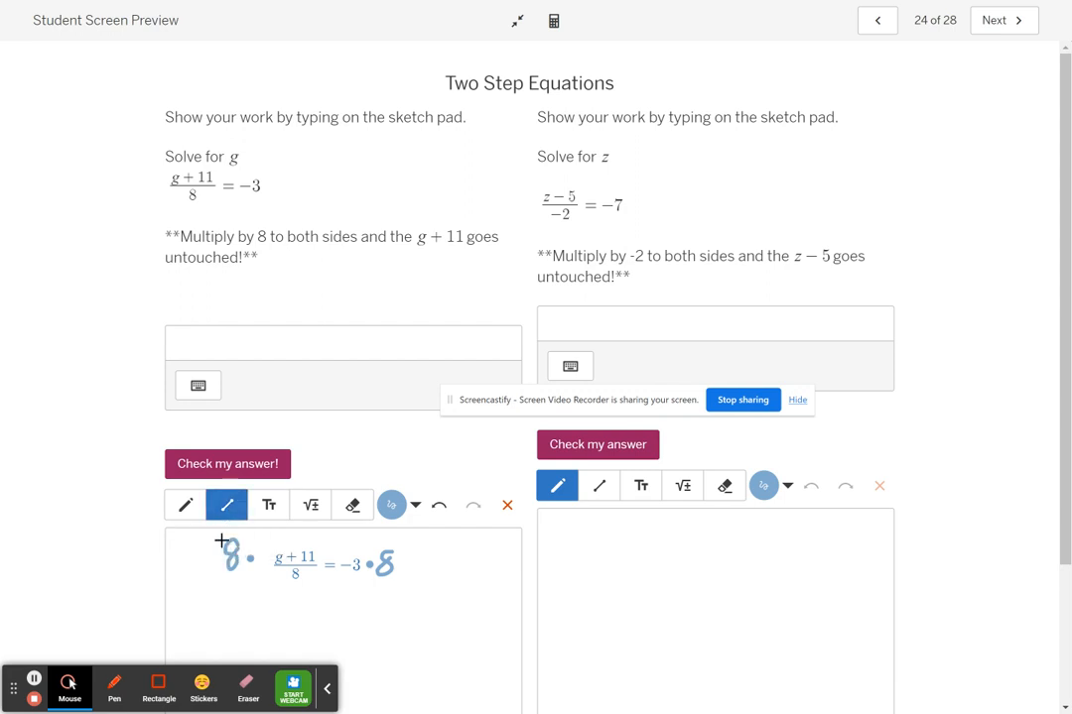
{"action": "left_click_drag", "start_coordinate": [222, 541], "coordinate": [312, 583]}
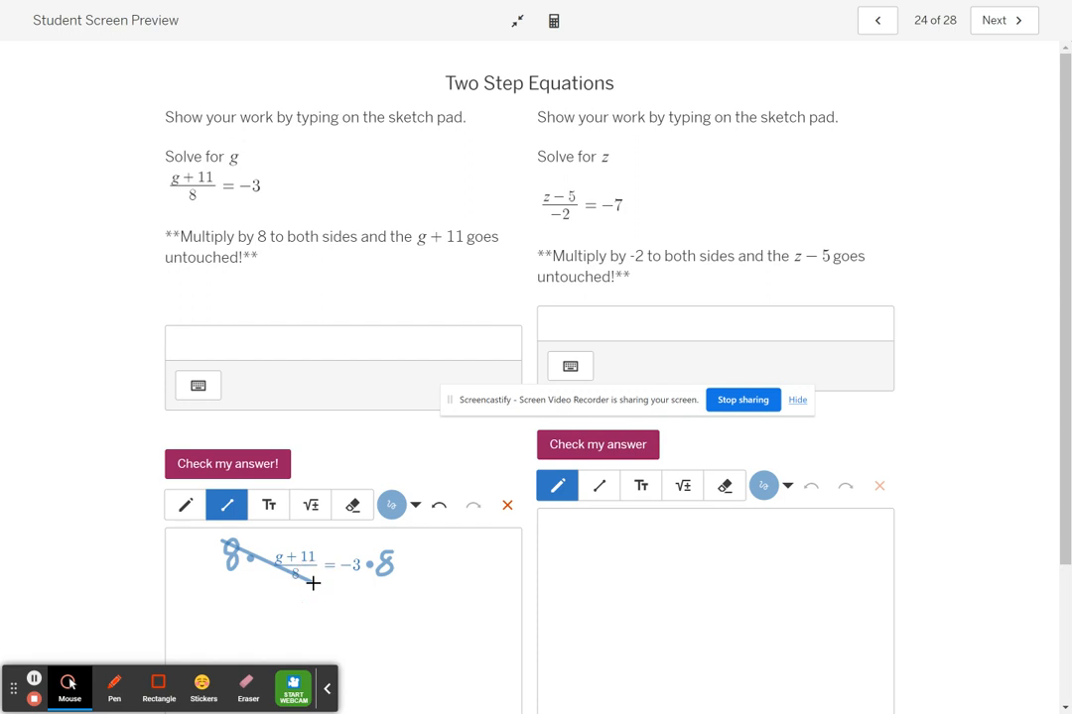
Write g + 11 with the Math tool below the crossed-out fraction.
{"action": "left_click", "coordinate": [309, 514]}
{"action": "left_click", "coordinate": [279, 612]}
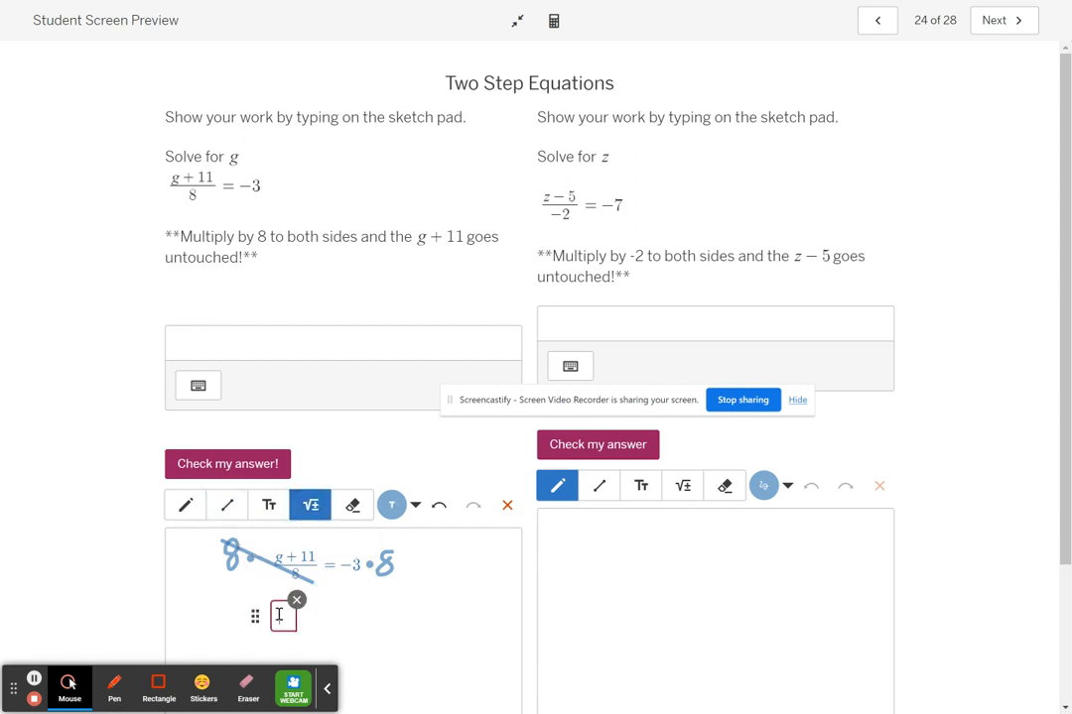
{"action": "type", "text": "g + 11"}
Add parentheses around g + 11 in the numerator of the original fraction on the sketch pad.
{"action": "left_click", "coordinate": [279, 552]}
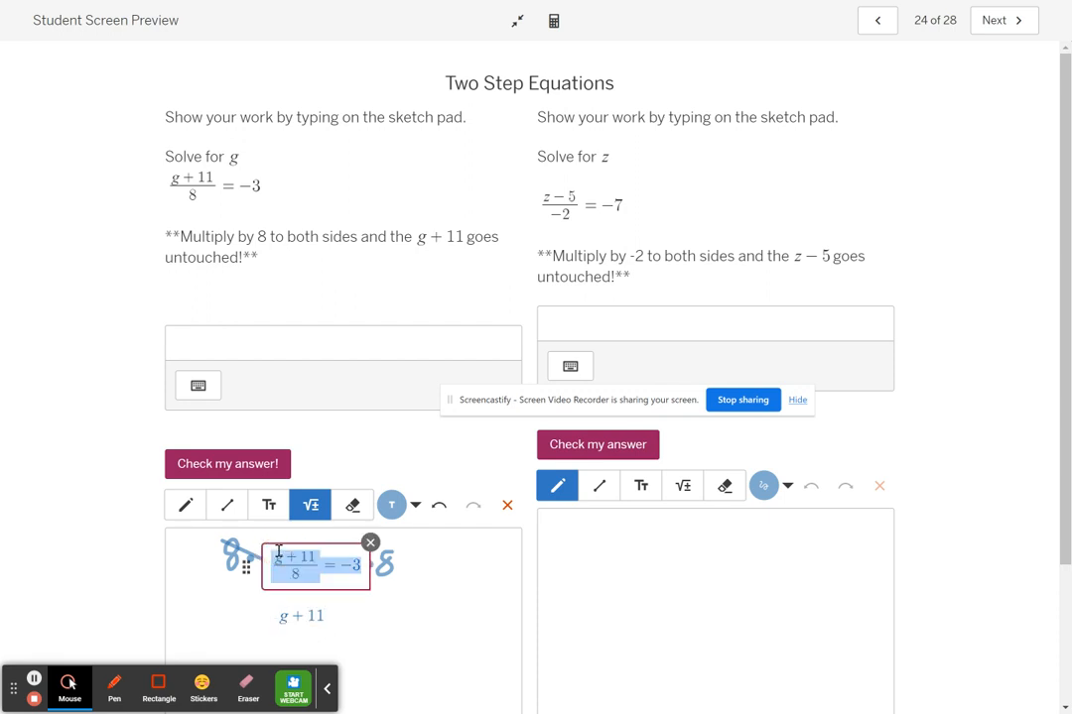
{"action": "left_click", "coordinate": [279, 553]}
{"action": "type", "text": "("}
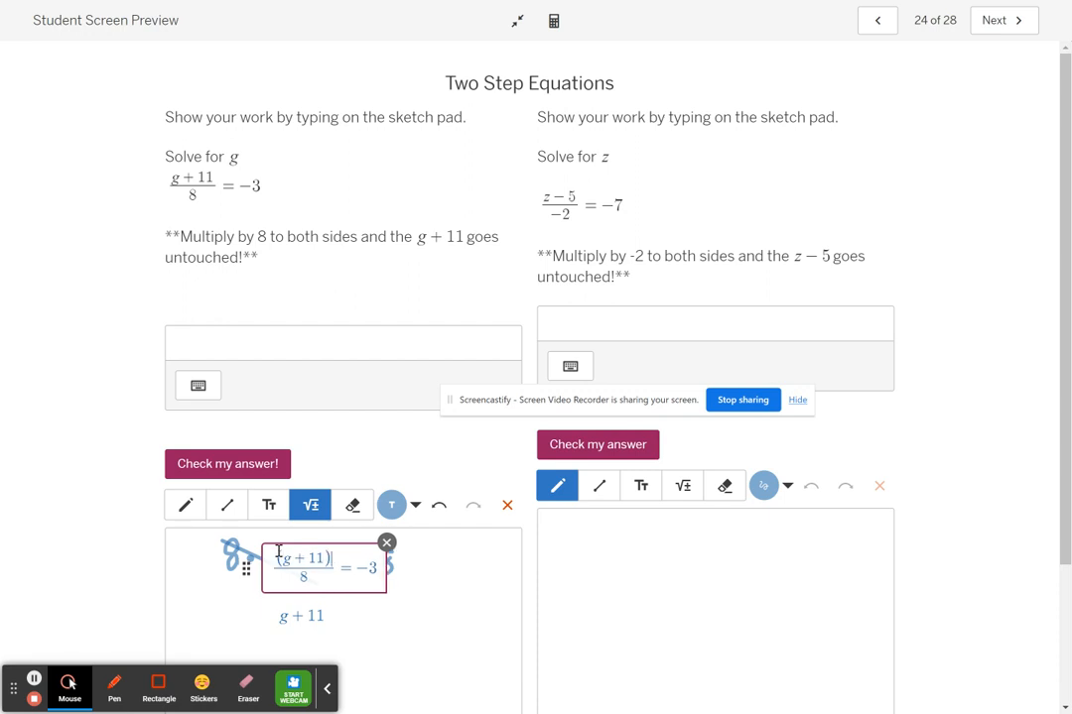
Complete the second line of the g work as g + 11 = −24.
{"action": "left_click", "coordinate": [324, 614]}
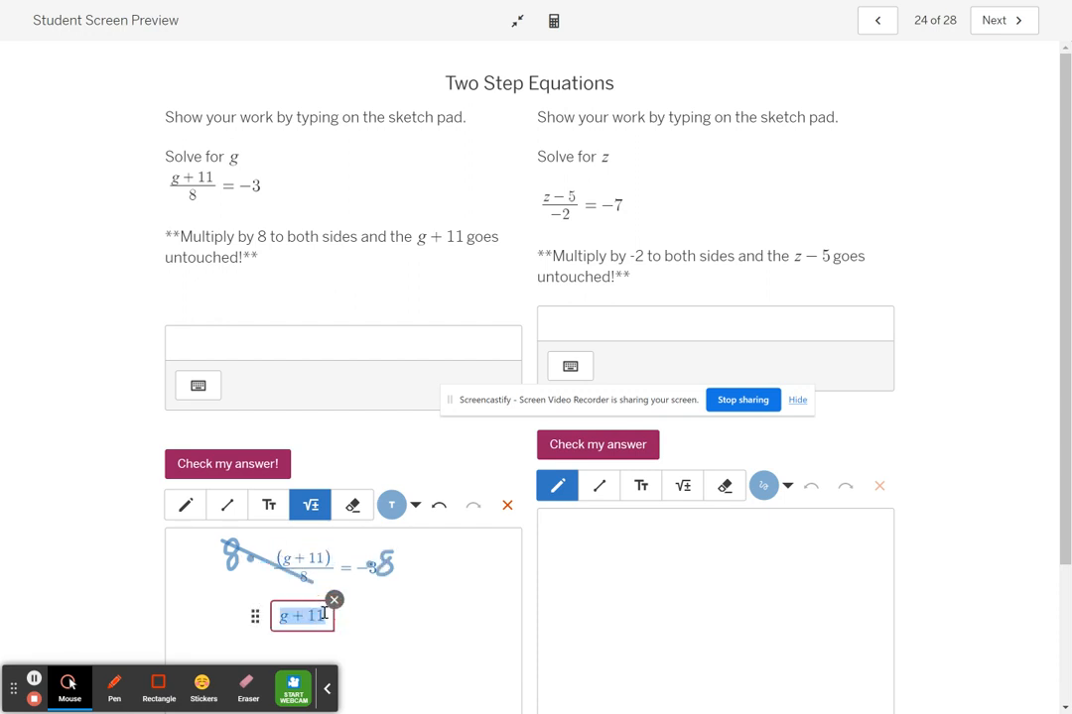
{"action": "left_click", "coordinate": [323, 613]}
{"action": "type", "text": "="}
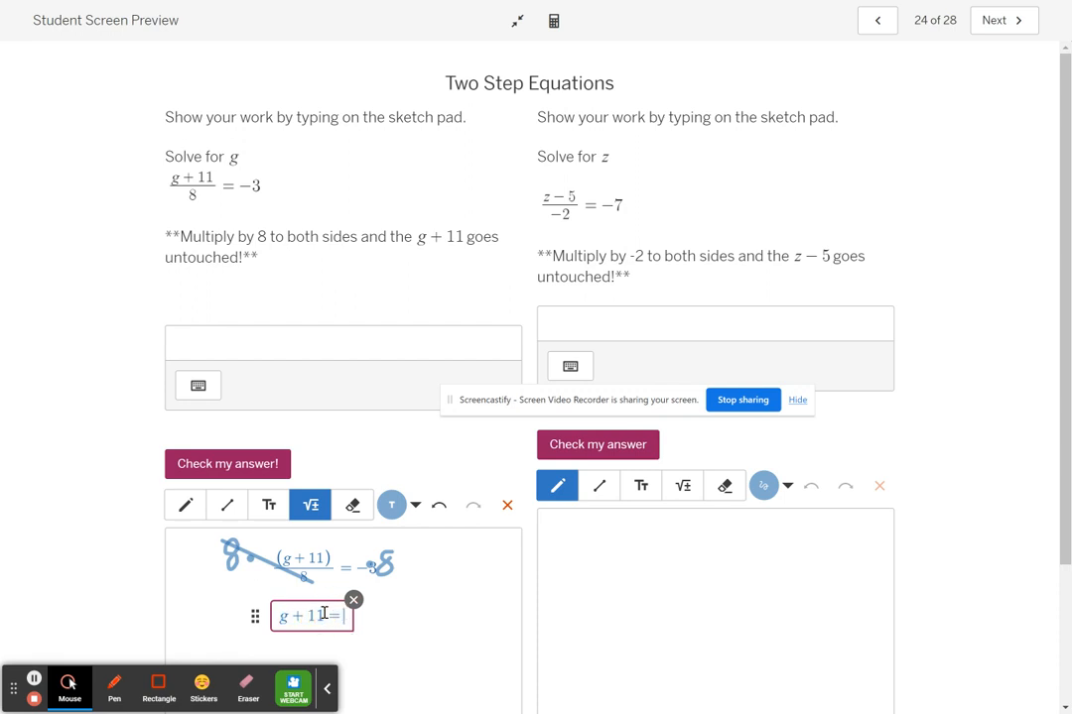
{"action": "type", "text": "-"}
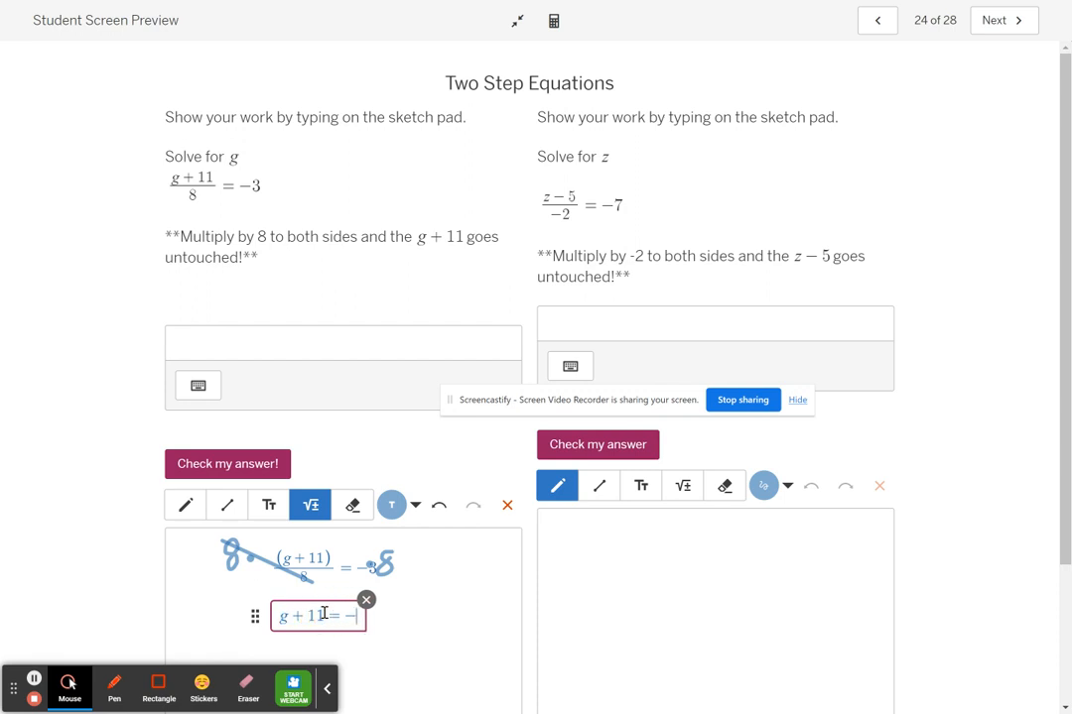
{"action": "type", "text": "24"}
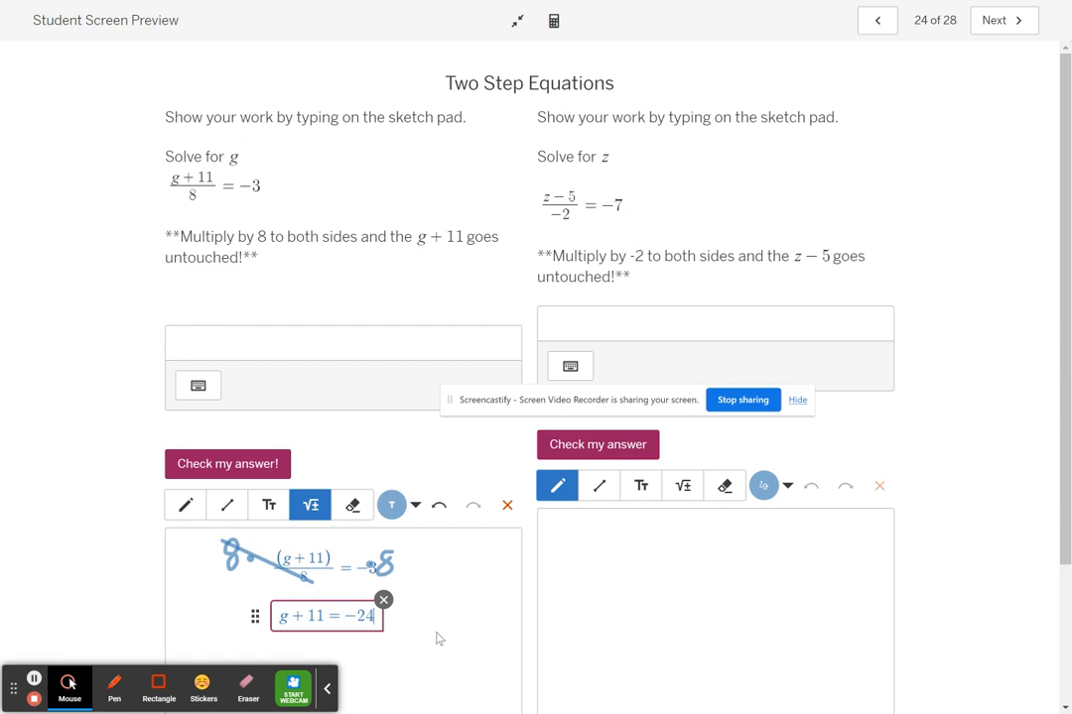
Write −11 under both sides of g + 11 = −24 with the Math tool on the sketch pad.
{"action": "left_click", "coordinate": [436, 635]}
{"action": "scroll", "coordinate": [108, 425], "scroll_direction": "down", "scroll_amount": 1}
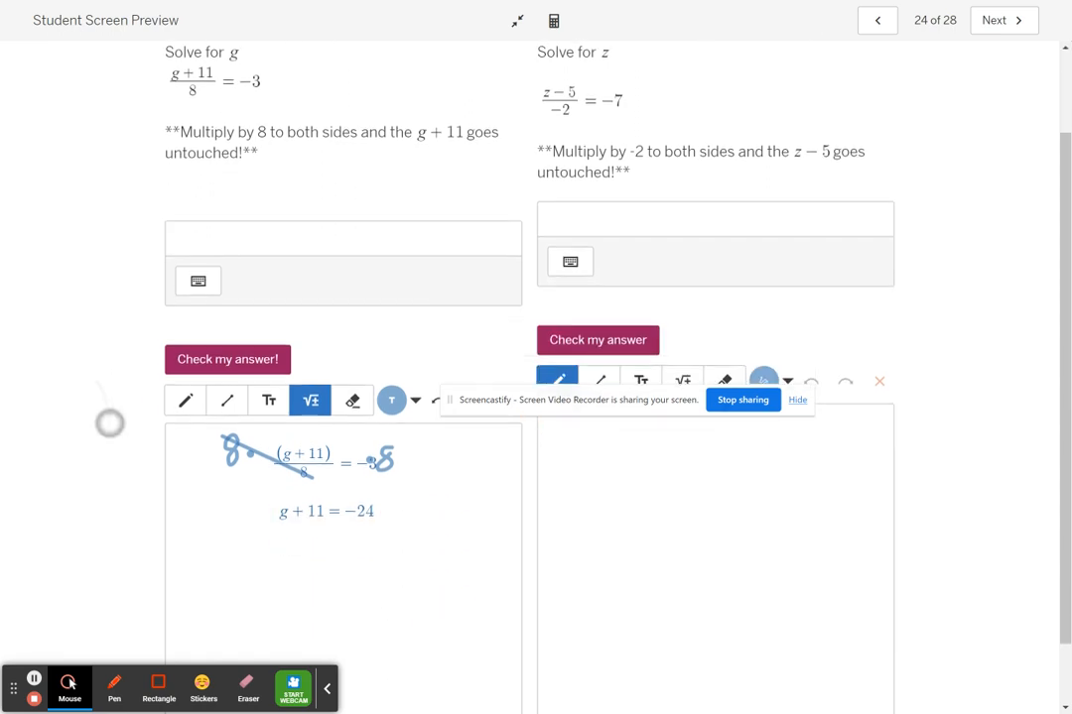
{"action": "left_click", "coordinate": [292, 523]}
{"action": "left_click", "coordinate": [296, 537]}
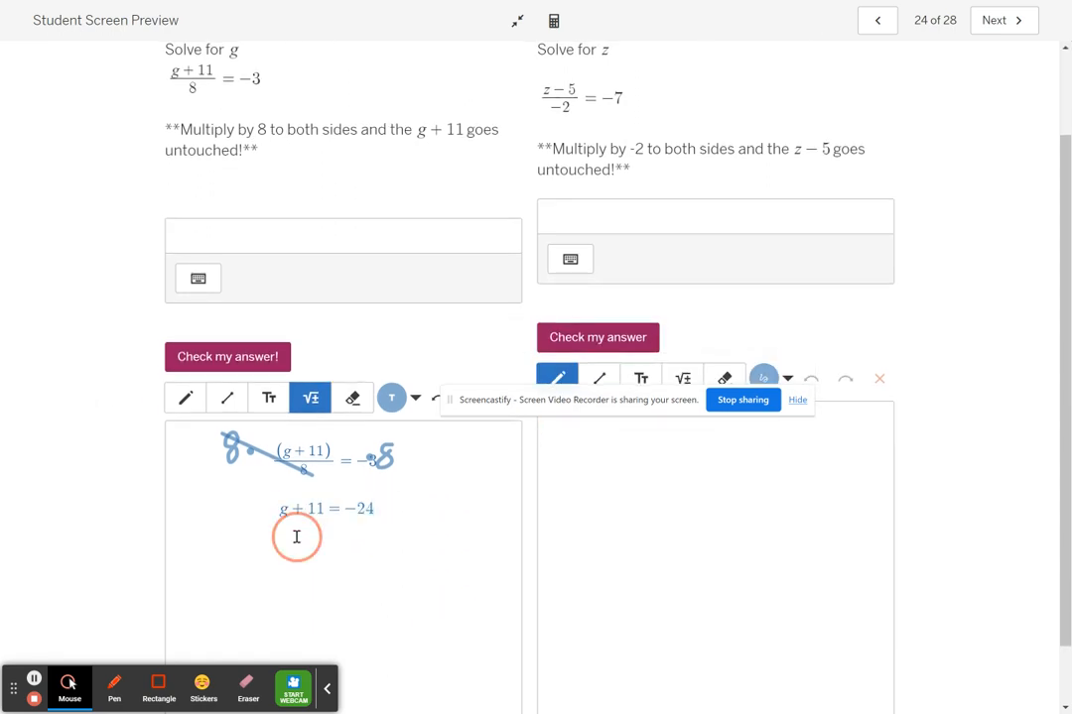
{"action": "type", "text": "-11 -11"}
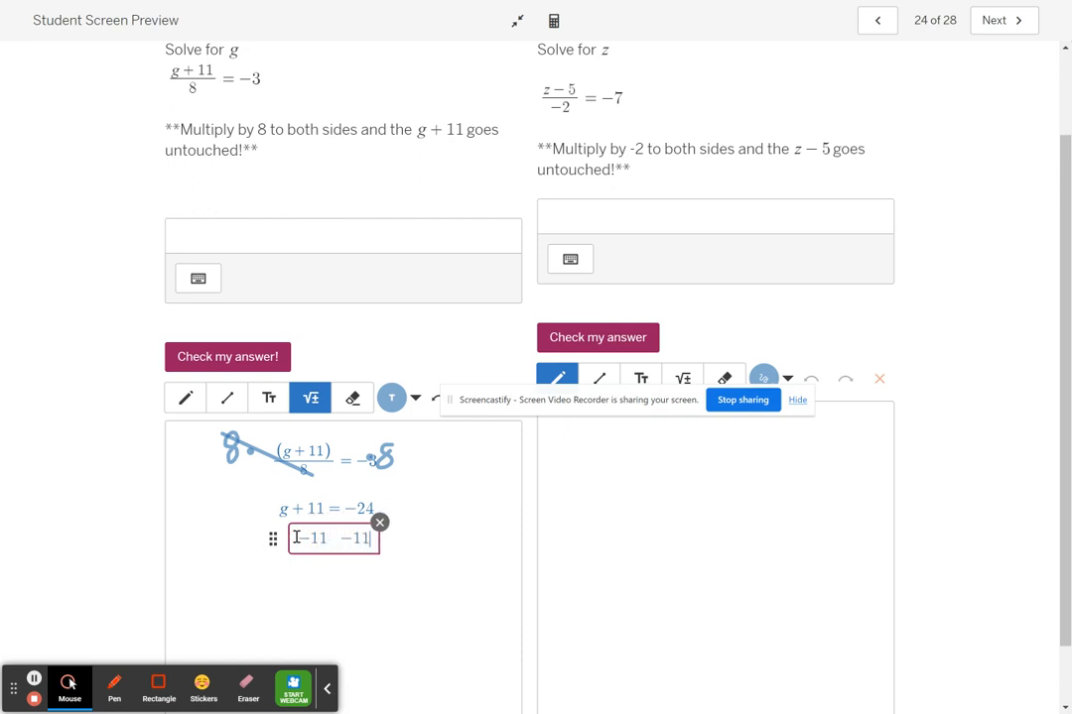
Write the solution g = −35 below the subtraction line on the sketch pad.
{"action": "left_click", "coordinate": [294, 578]}
{"action": "type", "text": "g"}
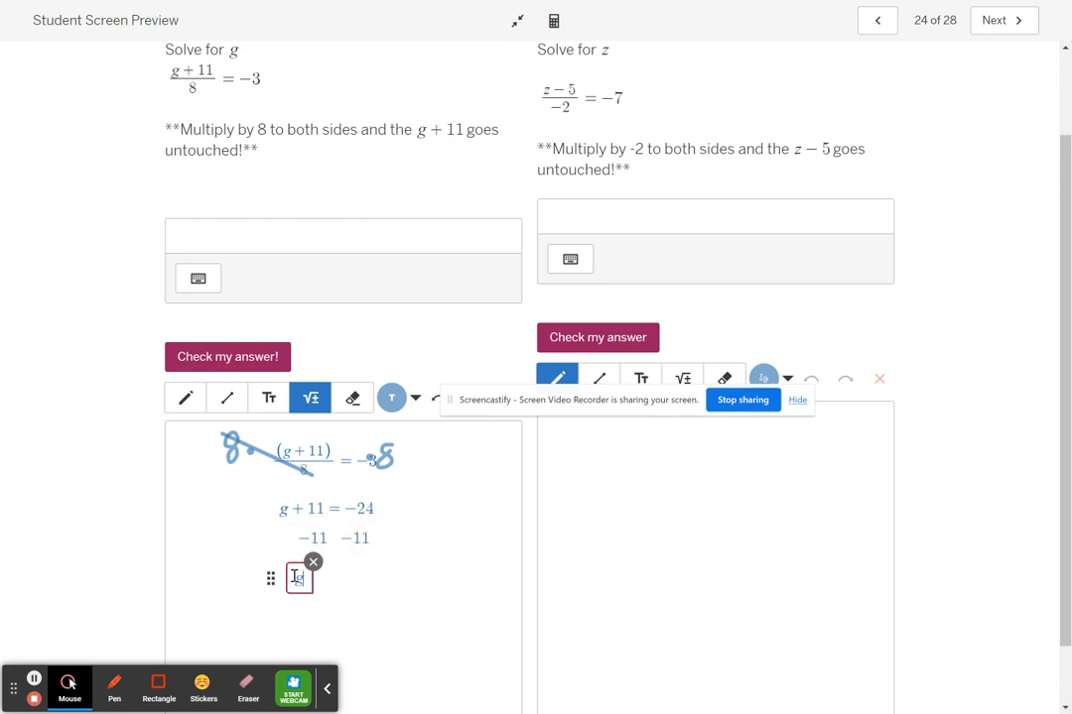
{"action": "type", "text": "=-35"}
Enter −35 as the answer for g and check it.
{"action": "left_click", "coordinate": [284, 244]}
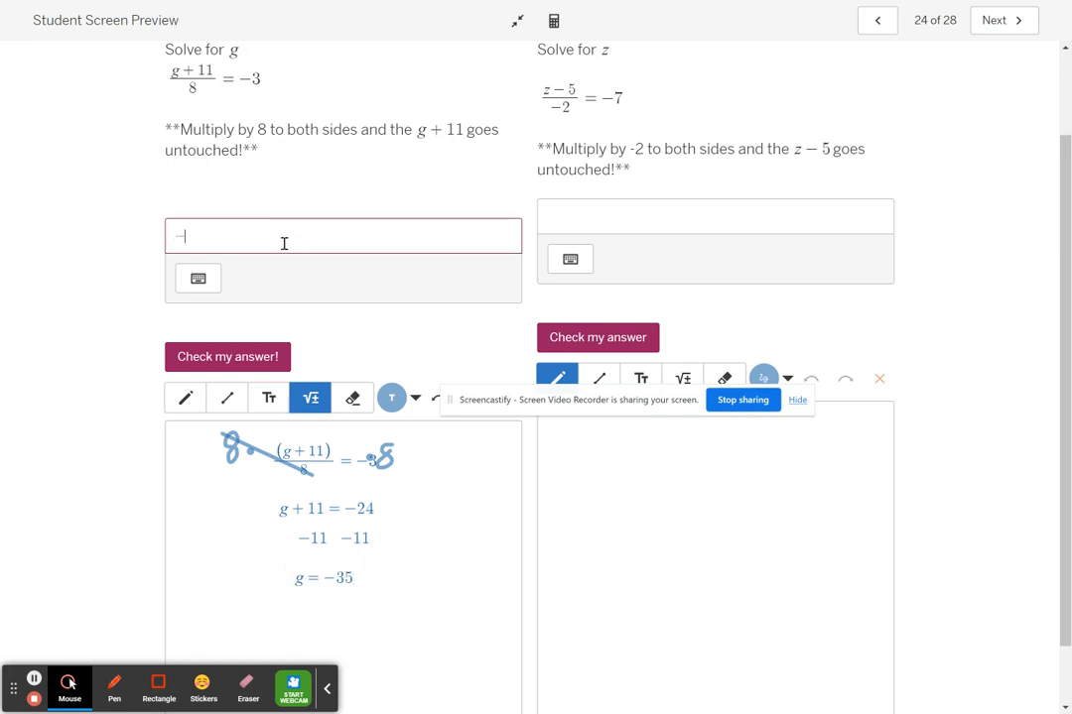
{"action": "type", "text": "-35"}
{"action": "left_click", "coordinate": [279, 360]}
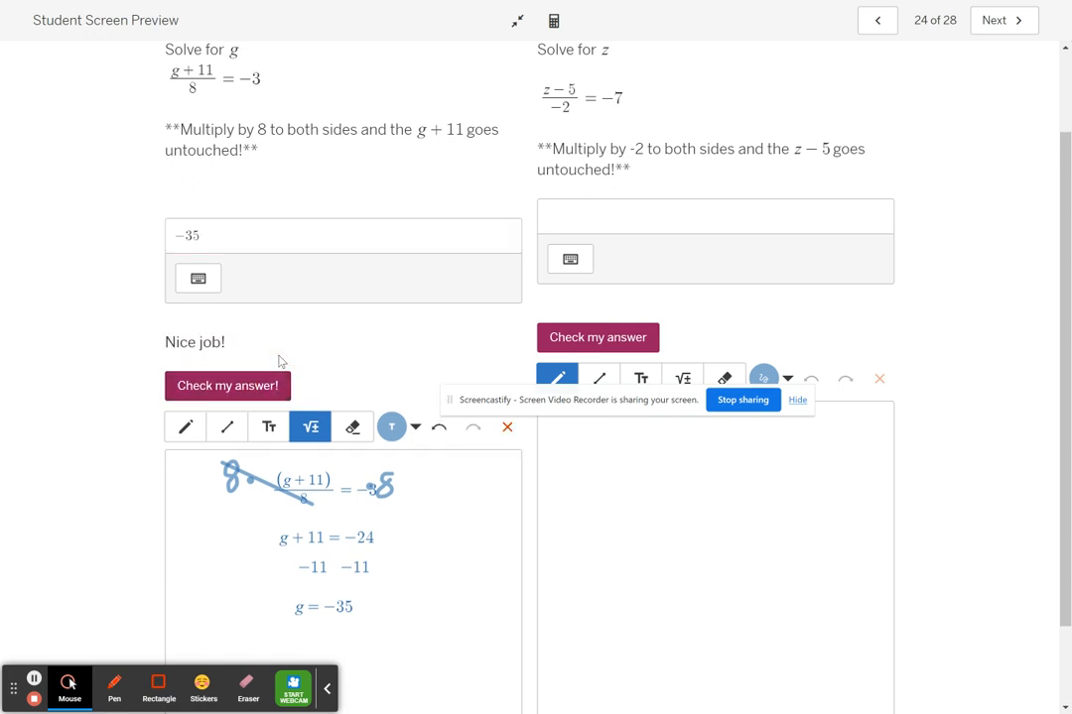
Page forward through the remaining two-step equation screens to screen 27 of 28.
{"action": "left_click", "coordinate": [985, 34]}
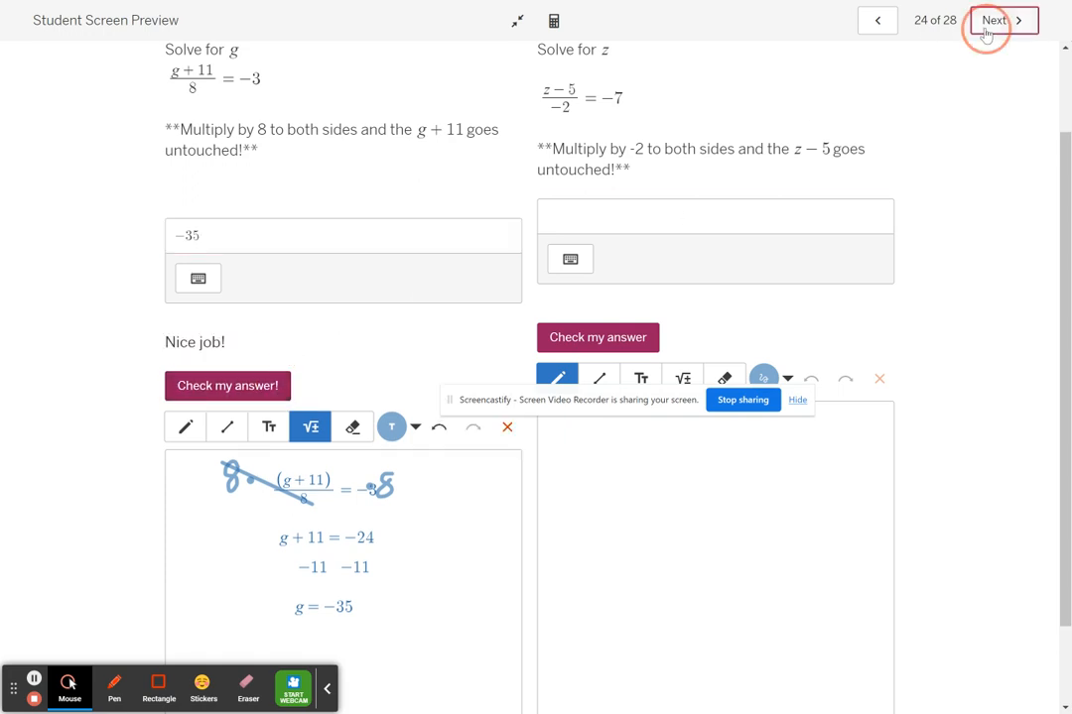
{"action": "left_click", "coordinate": [986, 34]}
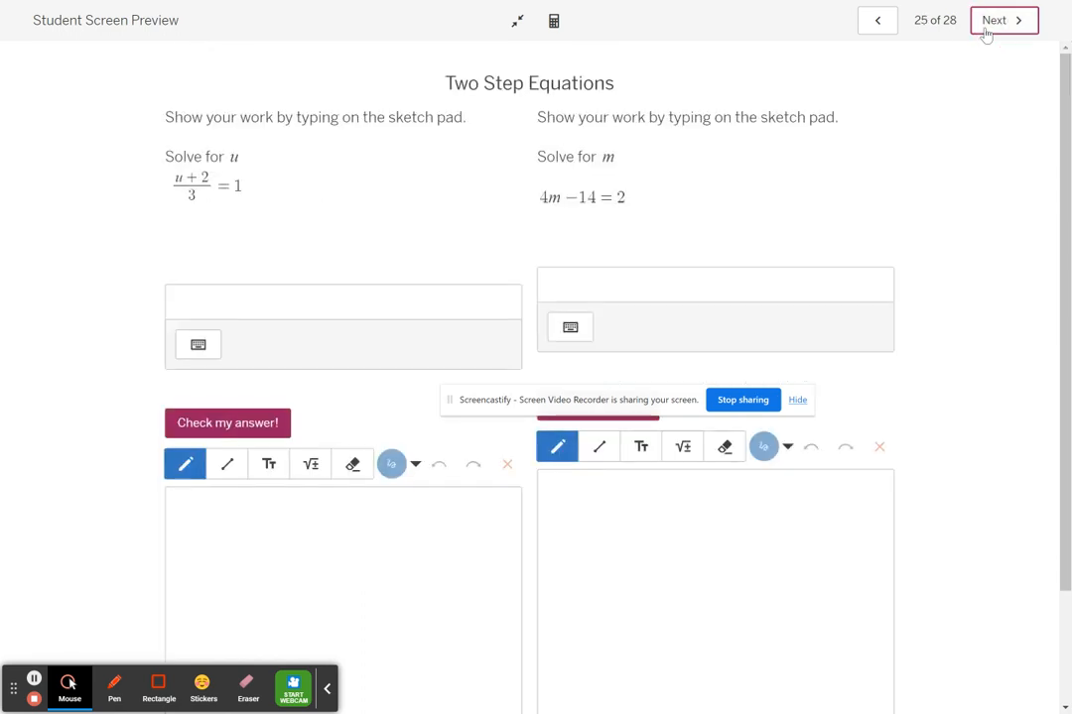
{"action": "left_click", "coordinate": [986, 33]}
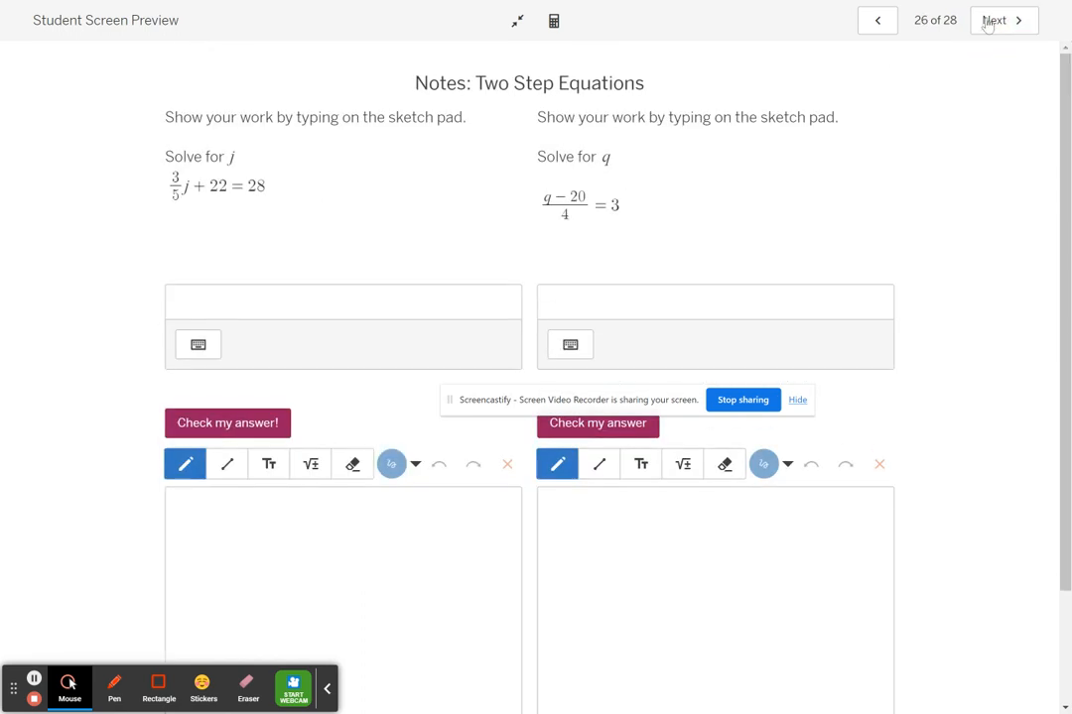
{"action": "left_click", "coordinate": [988, 22]}
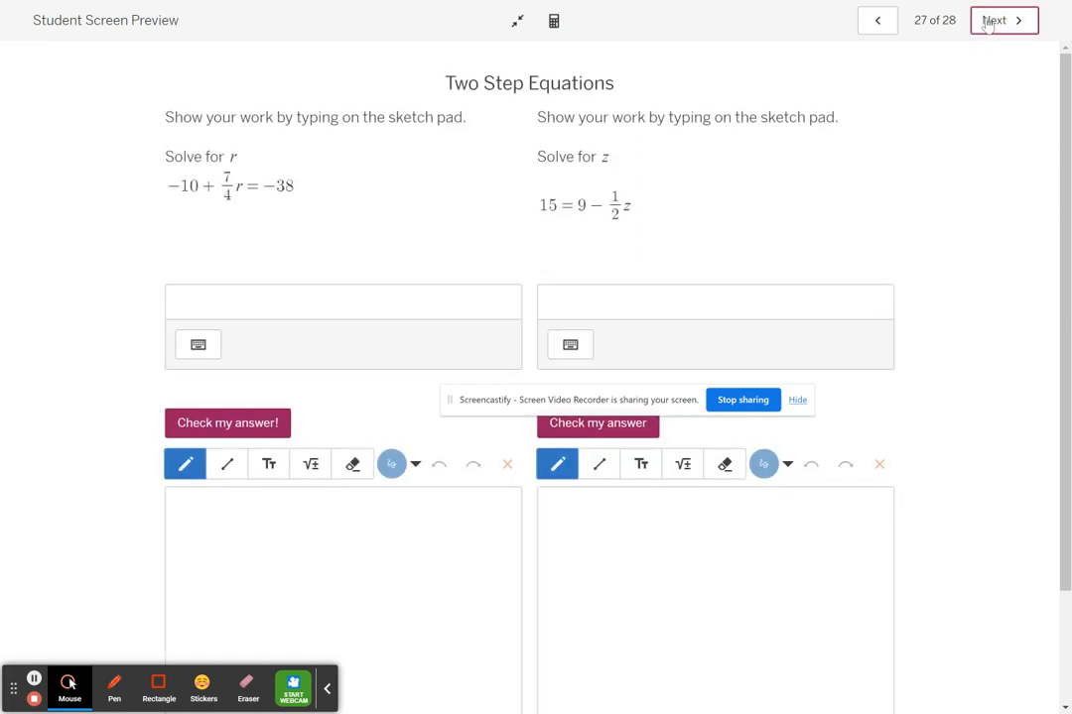